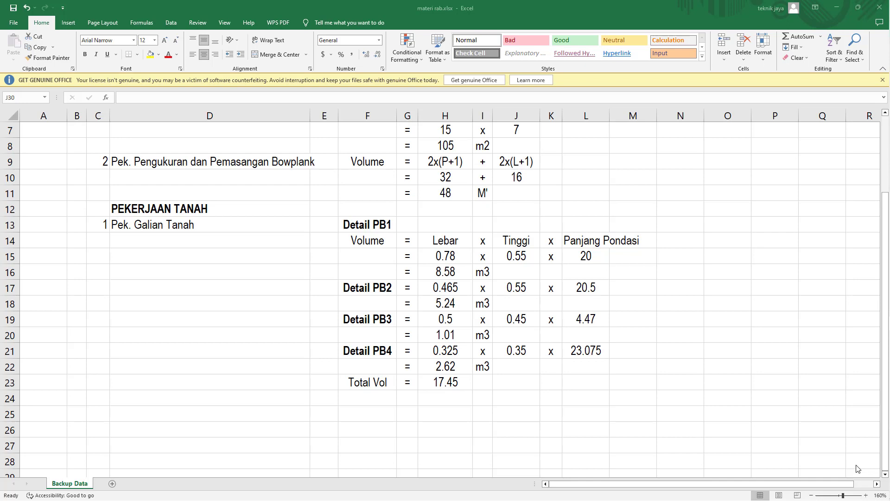
# - Examine the recorded work items and volumes under PEKERJAAN PERSIAPAN and PEKERJAAN TANAH, down to the Pek. Galian Tanah details
pyautogui.scroll(2, 607, 388)
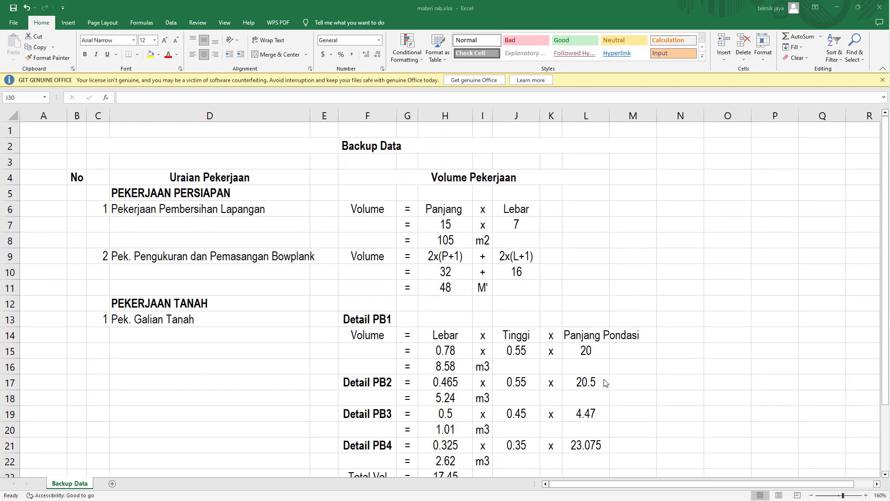
pyautogui.scroll(-3, 464, 393)
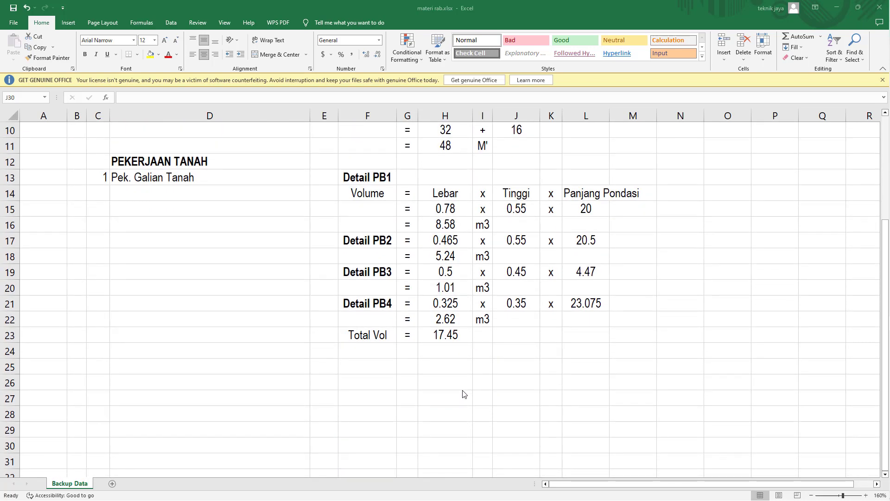
pyautogui.scroll(3, 463, 394)
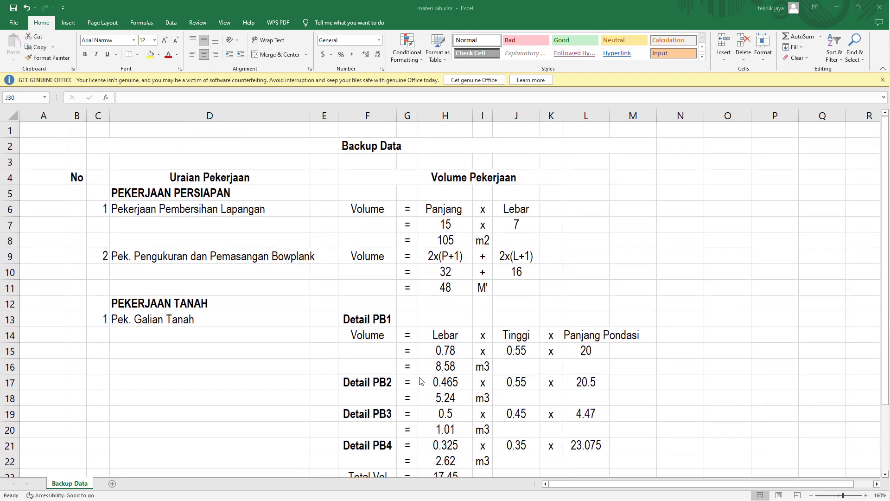
pyautogui.click(190, 193)
pyautogui.click(182, 211)
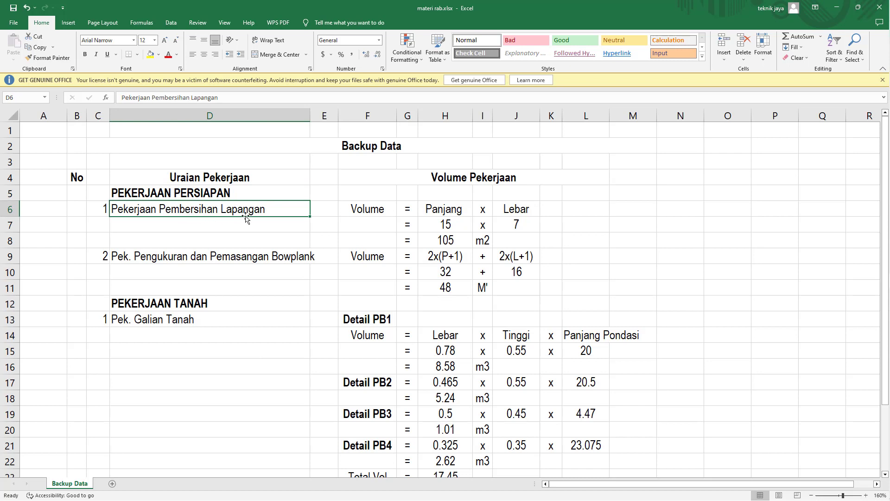
pyautogui.click(165, 259)
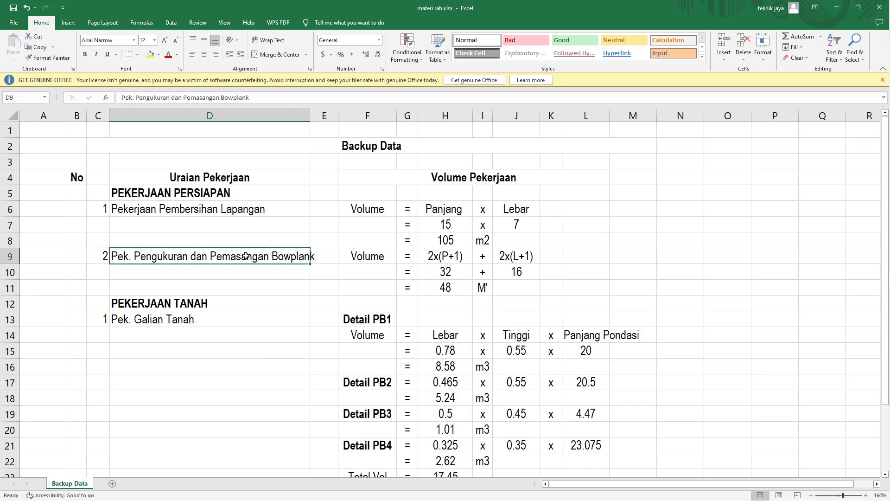
pyautogui.scroll(-1, 129, 284)
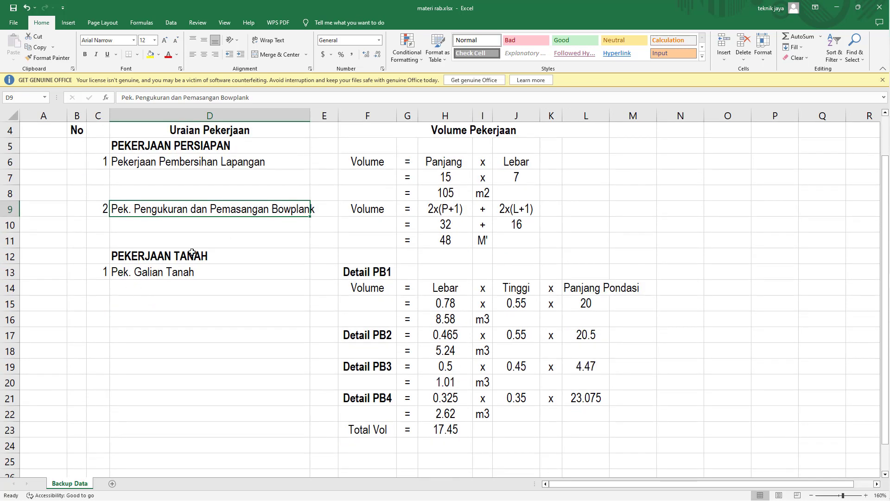
pyautogui.click(133, 256)
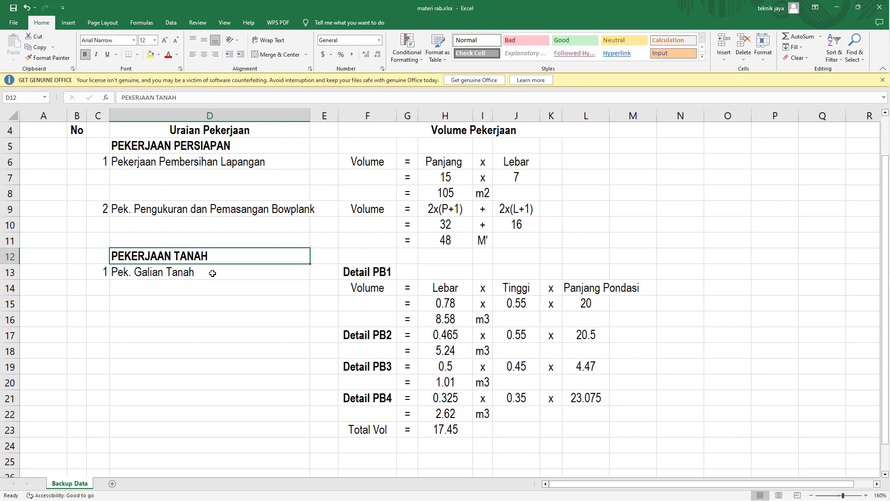
pyautogui.moveTo(387, 271); pyautogui.dragTo(369, 274)
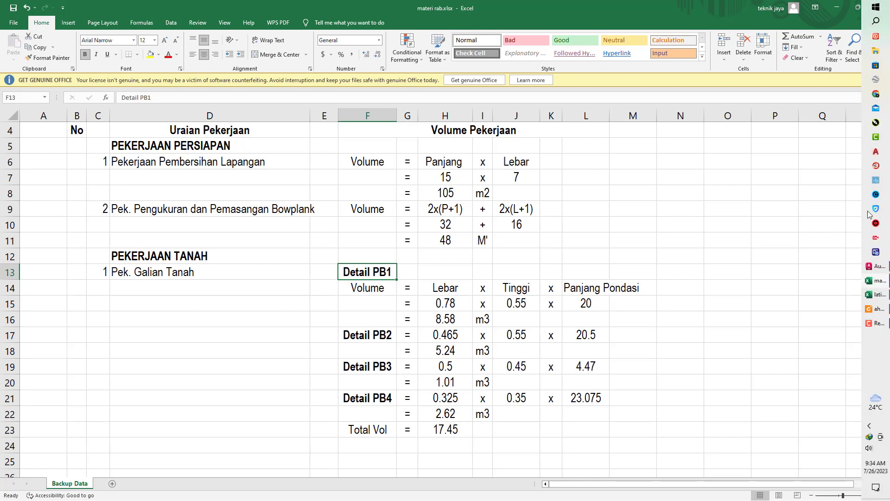
# - Switch to Foxit Reader, check the work type and unit of the Mengurug Kembali Galian analysis in ahsp 1.pdf, and return to Excel
pyautogui.moveTo(874, 301)
pyautogui.click(876, 322)
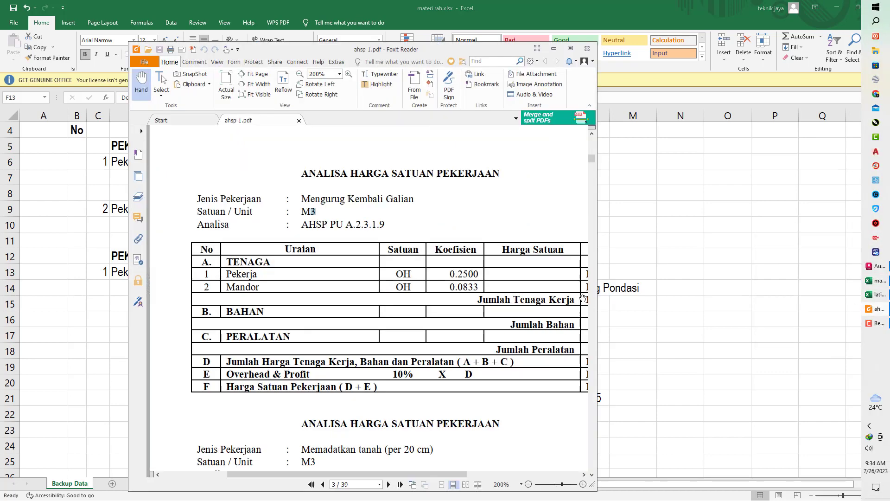
pyautogui.click(570, 48)
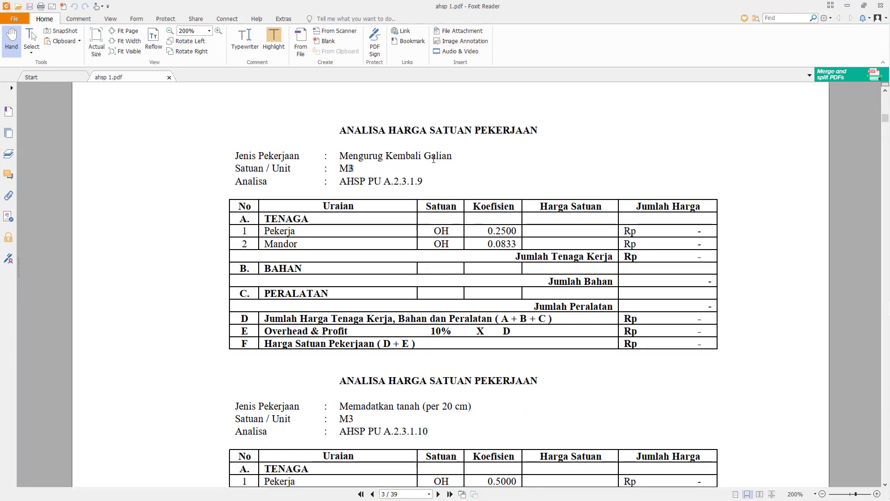
pyautogui.moveTo(425, 158); pyautogui.dragTo(452, 157)
pyautogui.moveTo(345, 169); pyautogui.dragTo(369, 166)
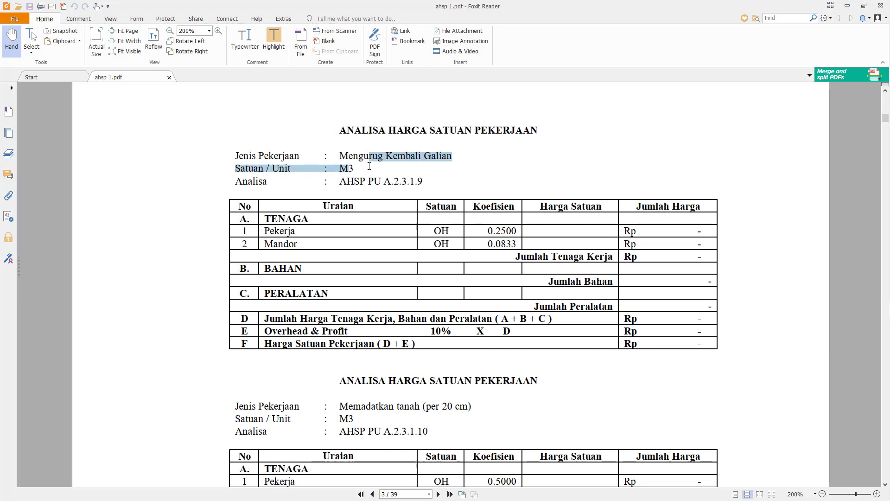
pyautogui.click(384, 187)
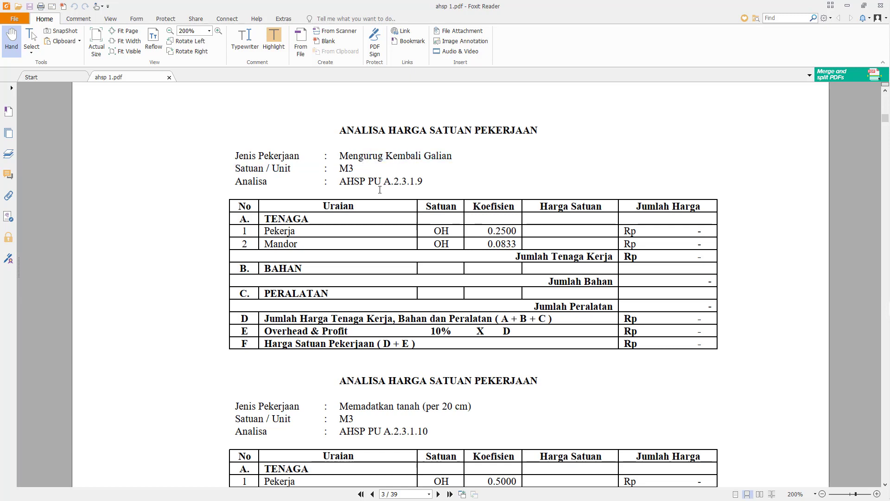
pyautogui.click(848, 7)
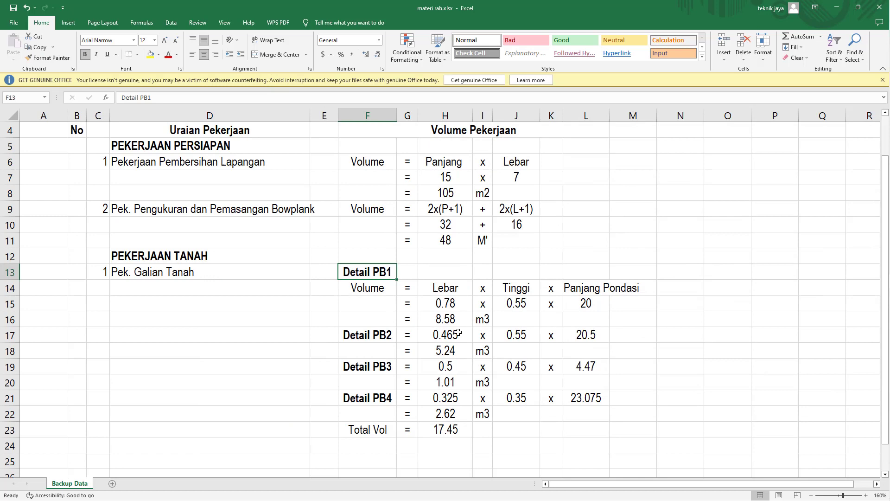
# - Add item 2, "Pek. Urugan Kembali Bekas Galian", in row 25 of the PEKERJAAN TANAH section
pyautogui.click(249, 400)
pyautogui.scroll(-2, 195, 401)
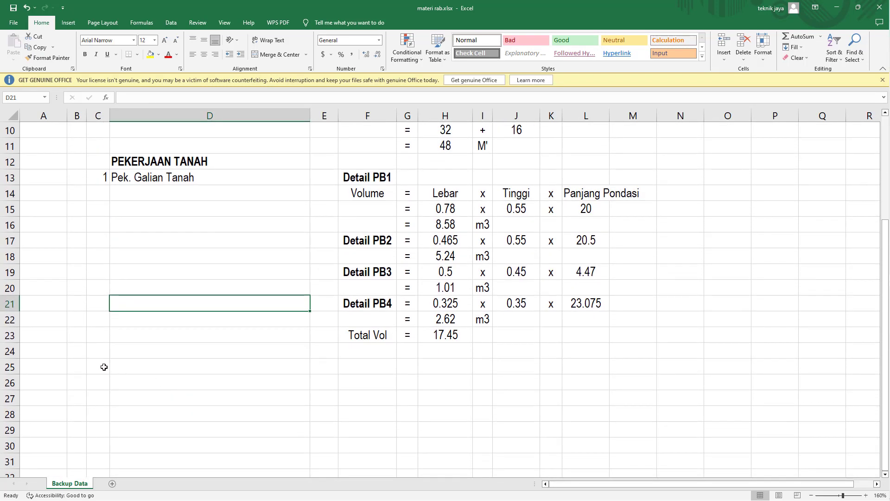
pyautogui.click(104, 366)
pyautogui.press('Down')
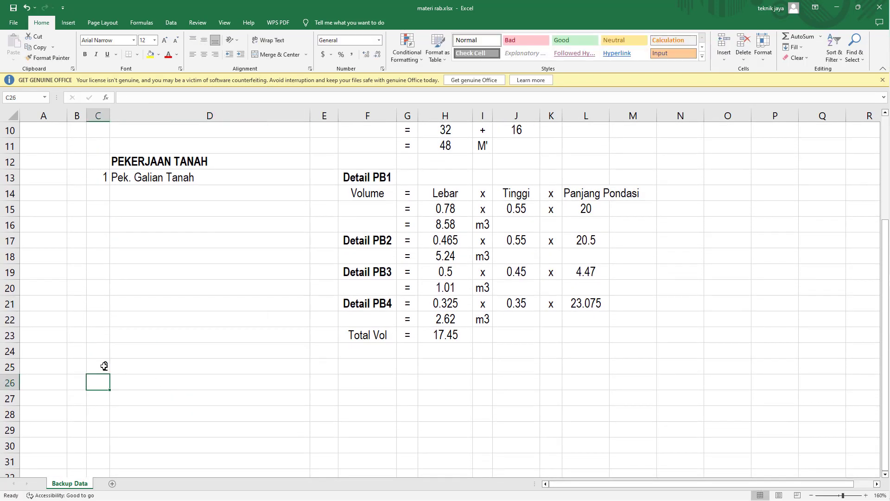
pyautogui.click(194, 367)
pyautogui.write('Pek')
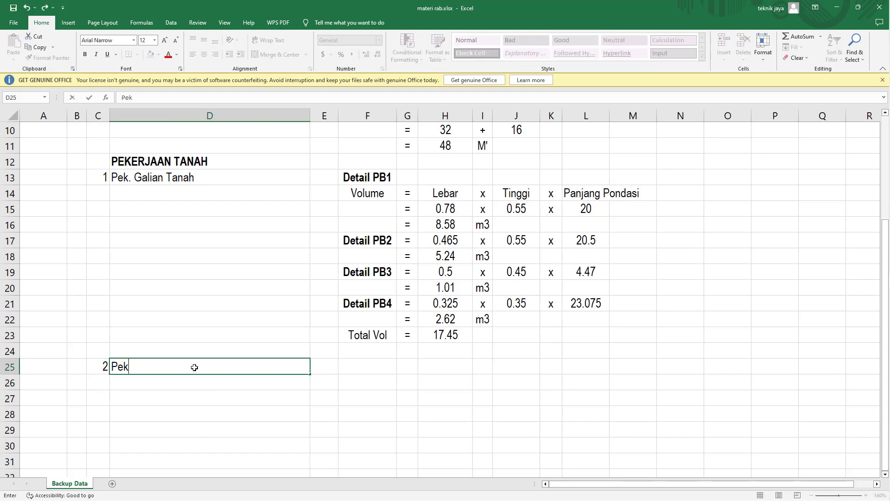
pyautogui.write('. Uruga')
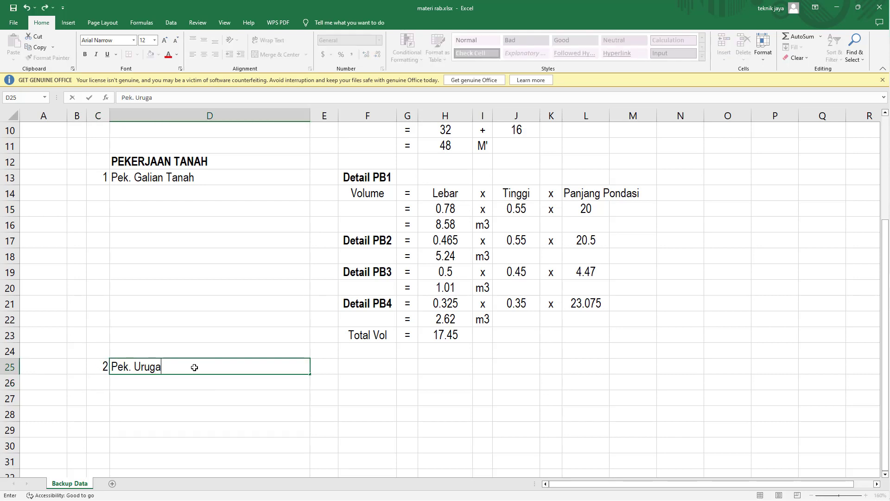
pyautogui.write('n Kembal')
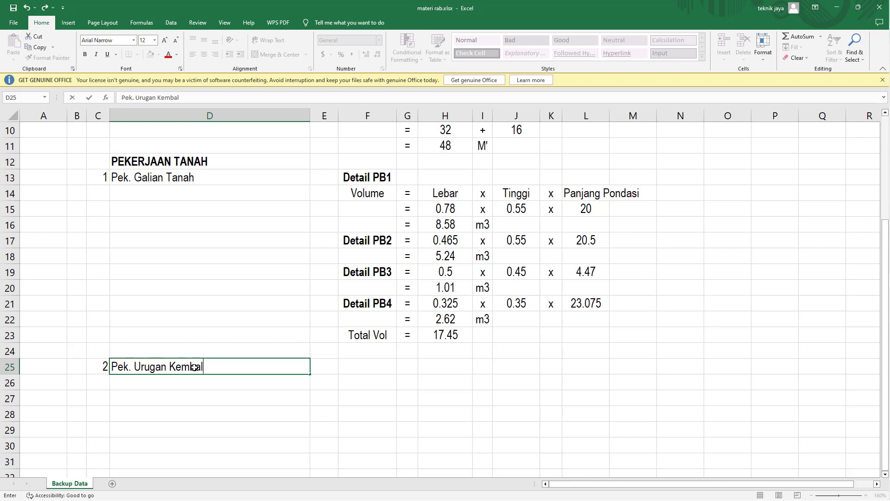
pyautogui.write('i Bekas ga')
pyautogui.press('BackSpace')
pyautogui.press('BackSpace')
pyautogui.write('Ga')
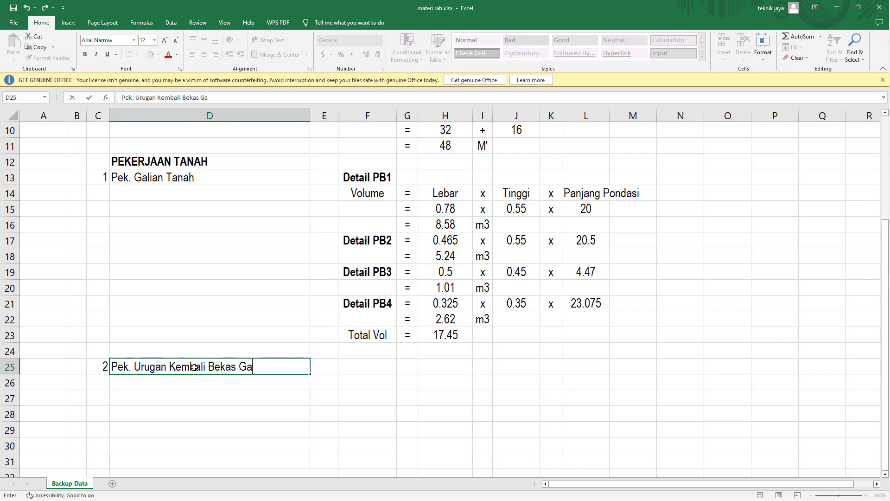
pyautogui.write('lian')
pyautogui.press('Return')
# - Label the backfill item "Volume" in F25 and enter a literal equals sign as text in G25
pyautogui.press('Up')
pyautogui.press('Right')
pyautogui.press('Right')
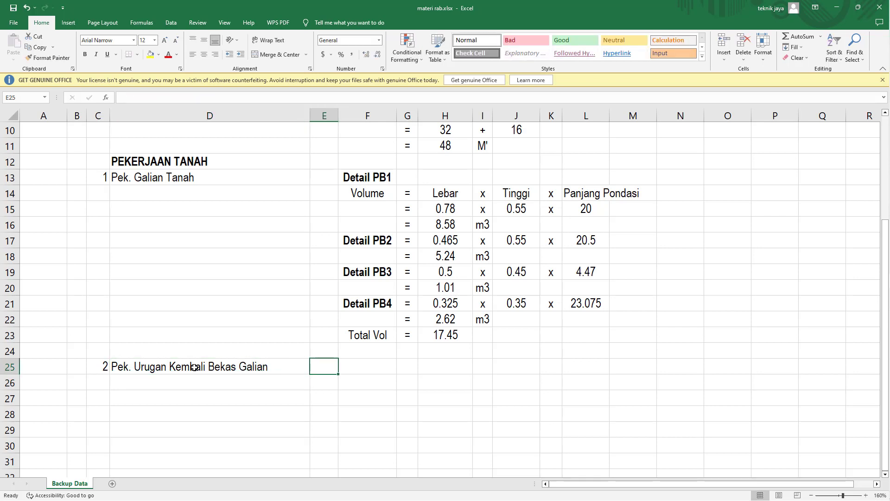
pyautogui.write('Vol')
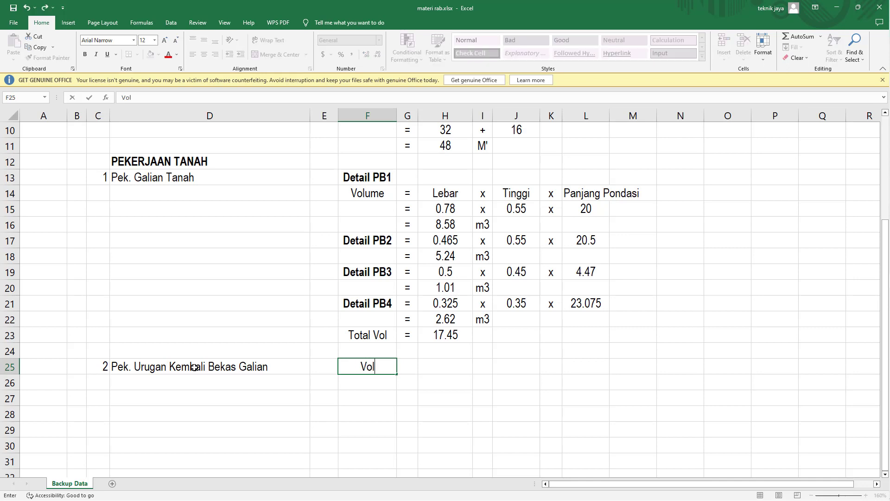
pyautogui.write('ume')
pyautogui.press('Right')
pyautogui.write('=')
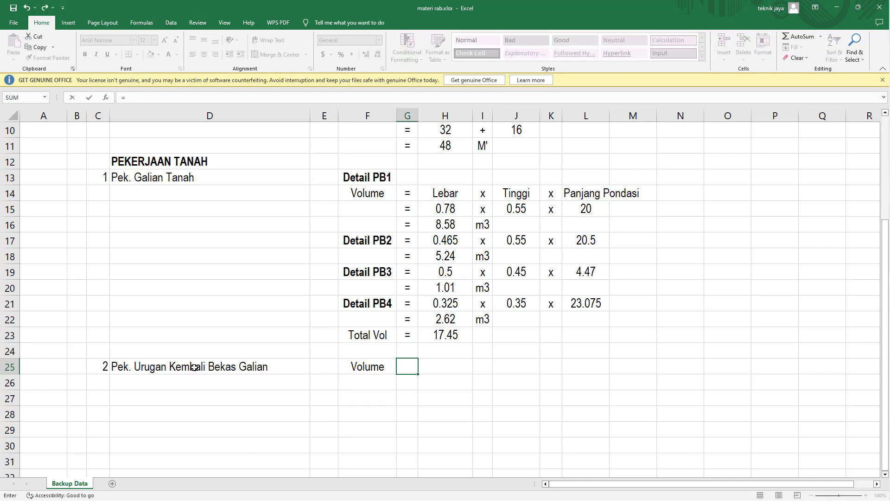
pyautogui.press('Right')
pyautogui.press('Escape')
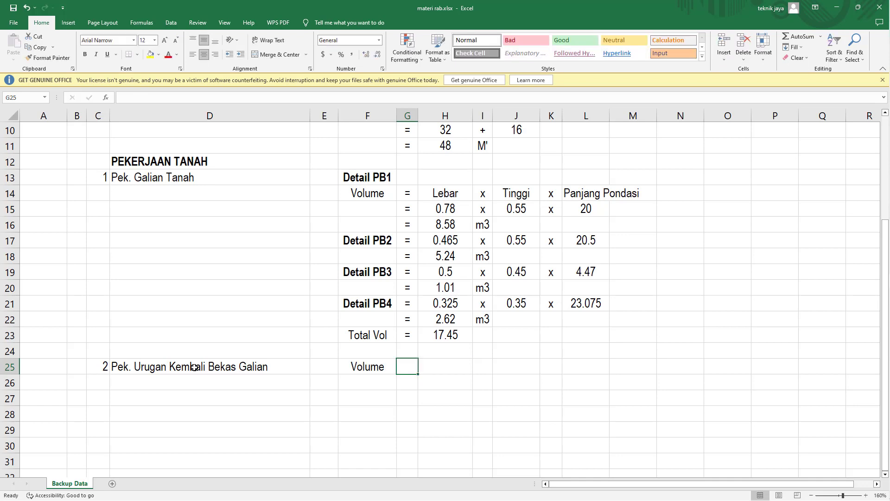
pyautogui.write("'=")
pyautogui.press('Return')
pyautogui.press('Up')
# - Enter the fraction 1/3 in H25 as the first factor of the backfill volume
pyautogui.press('Right')
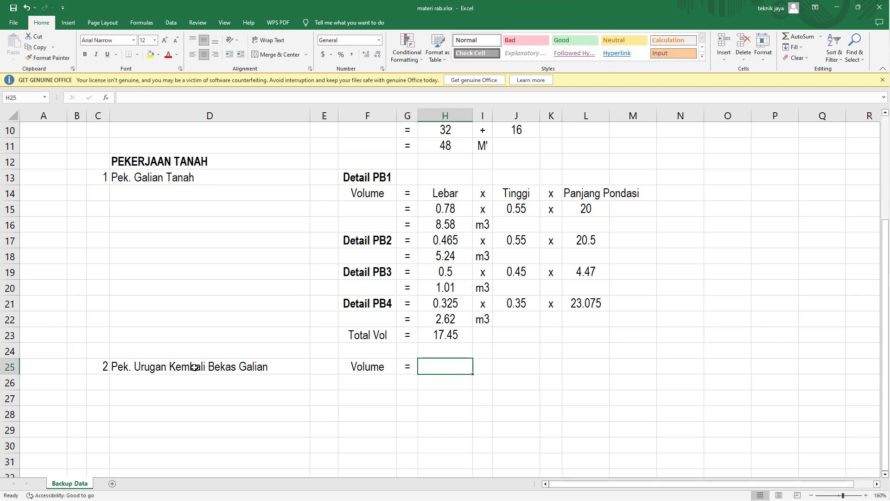
pyautogui.write('1/2')
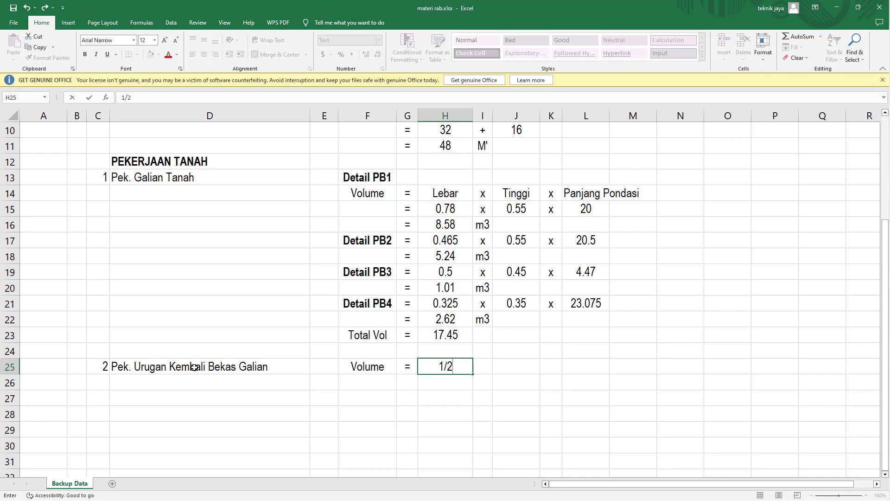
pyautogui.press('Tab')
pyautogui.press('Left')
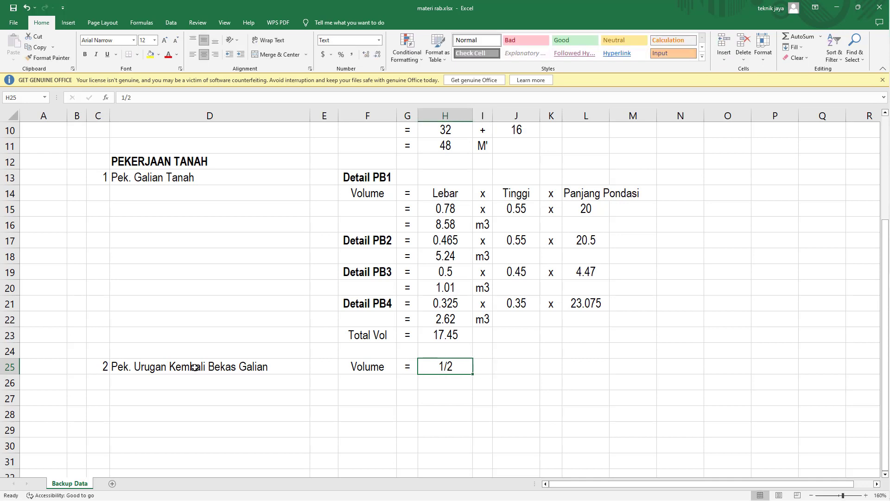
pyautogui.doubleClick(459, 361)
pyautogui.press('BackSpace')
pyautogui.write('3')
pyautogui.press('Return')
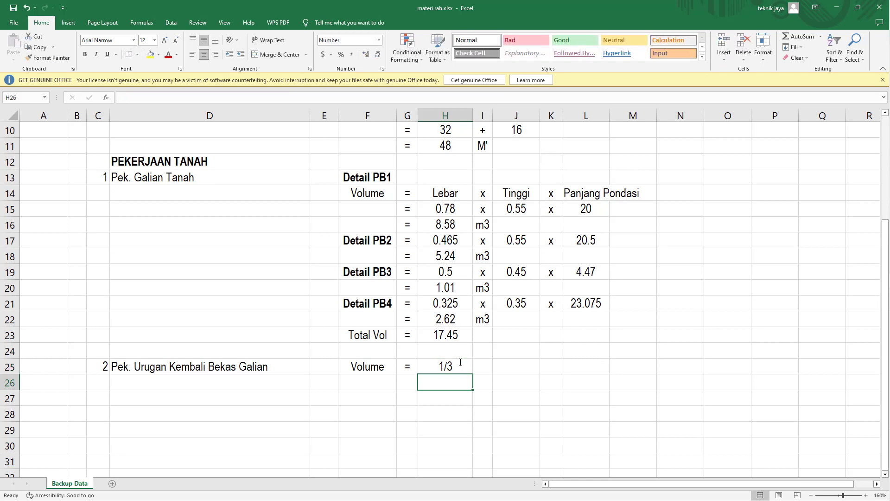
pyautogui.click(461, 362)
pyautogui.click(378, 40)
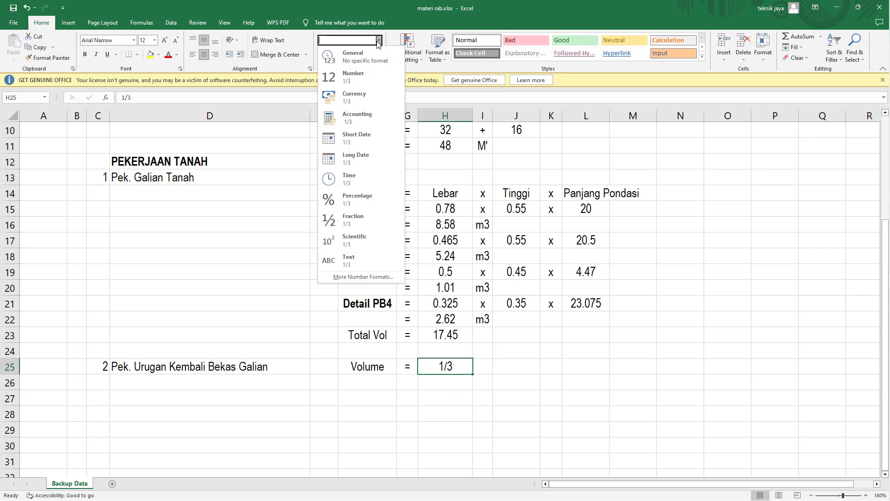
pyautogui.click(498, 364)
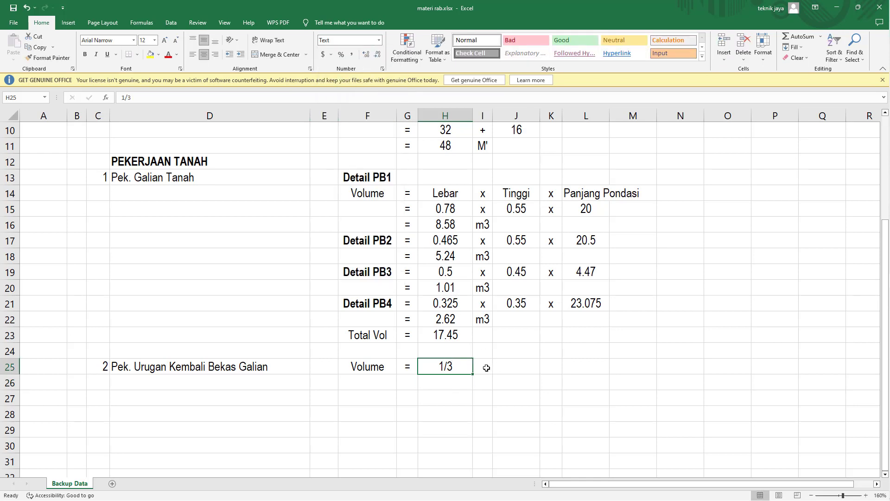
# - Complete the backfill formula description with "x" in I25 and "Vol. Total Galian Tanah" in J25
pyautogui.click(486, 368)
pyautogui.write('x')
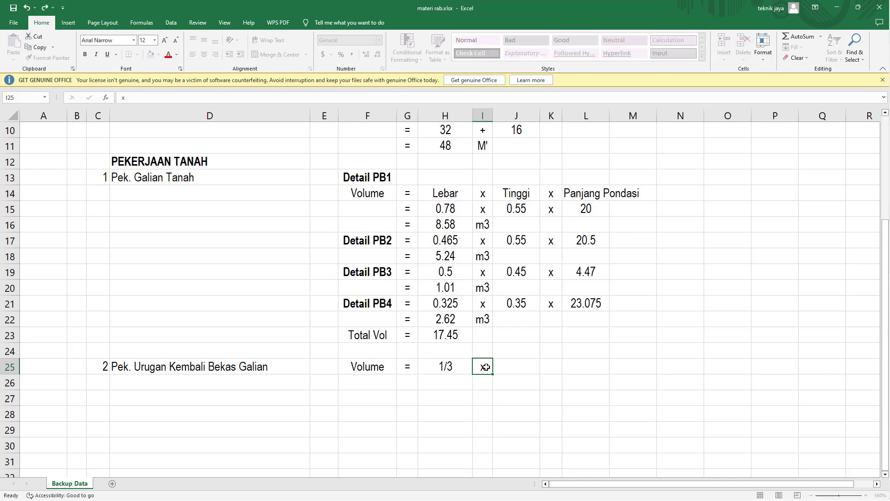
pyautogui.press('Return')
pyautogui.click(486, 367)
pyautogui.press('Right')
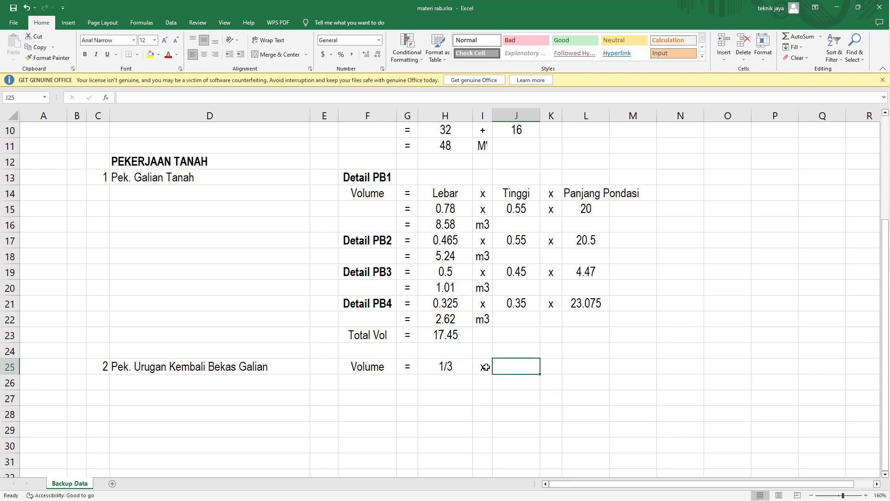
pyautogui.write('VOL')
pyautogui.press('BackSpace')
pyautogui.press('BackSpace')
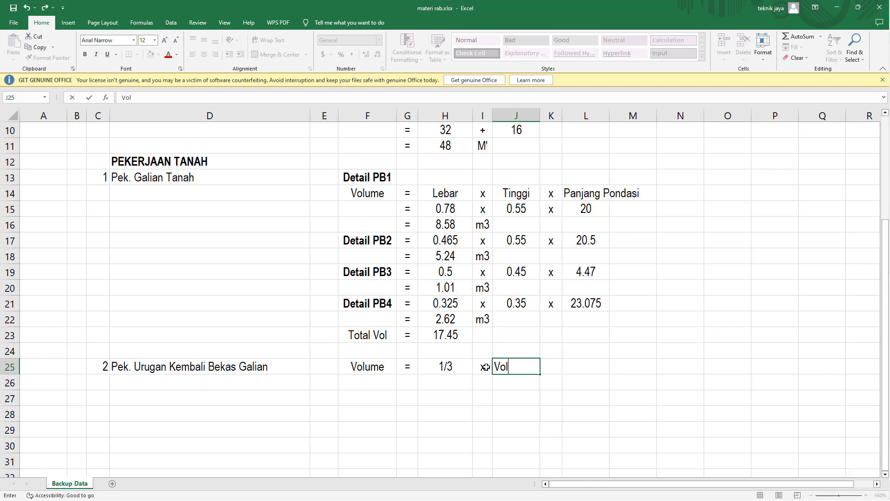
pyautogui.write('ol. Total GAla')
pyautogui.press('BackSpace')
pyautogui.press('BackSpace')
pyautogui.press('BackSpace')
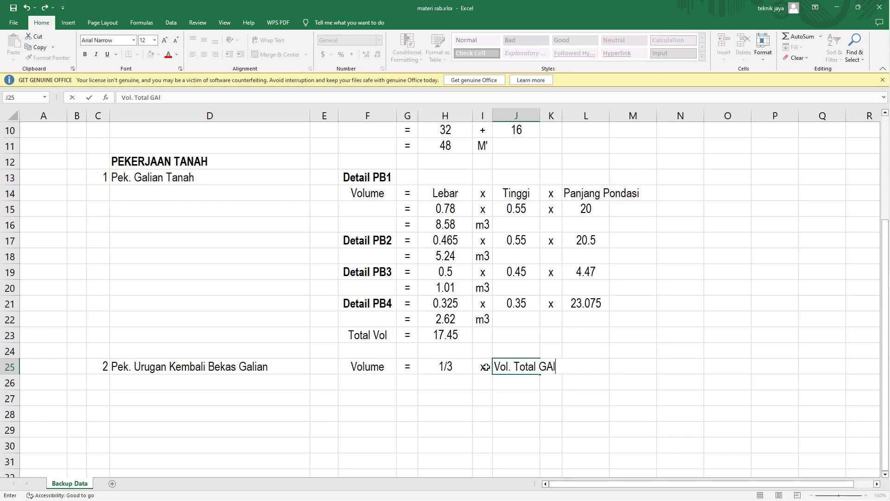
pyautogui.write('alian Tanah')
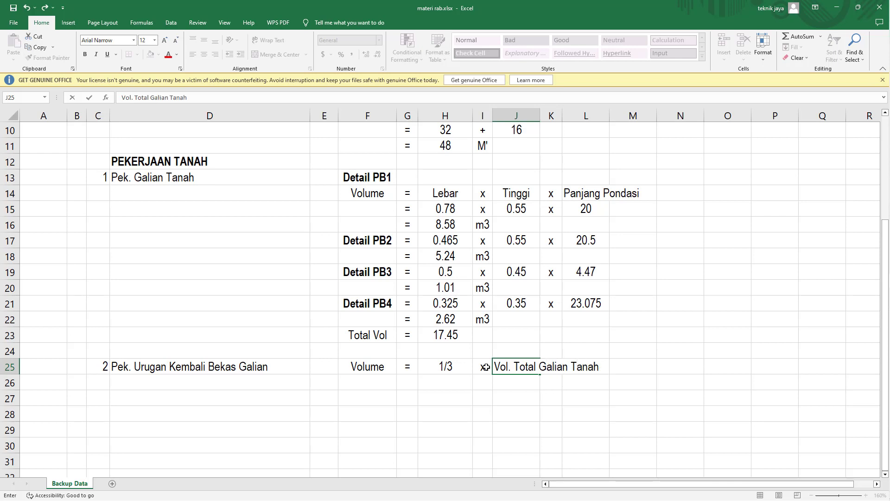
pyautogui.press('Return')
# - Copy the literal equals sign from G25 into G26 and enter 1/3 in H26
pyautogui.click(407, 381)
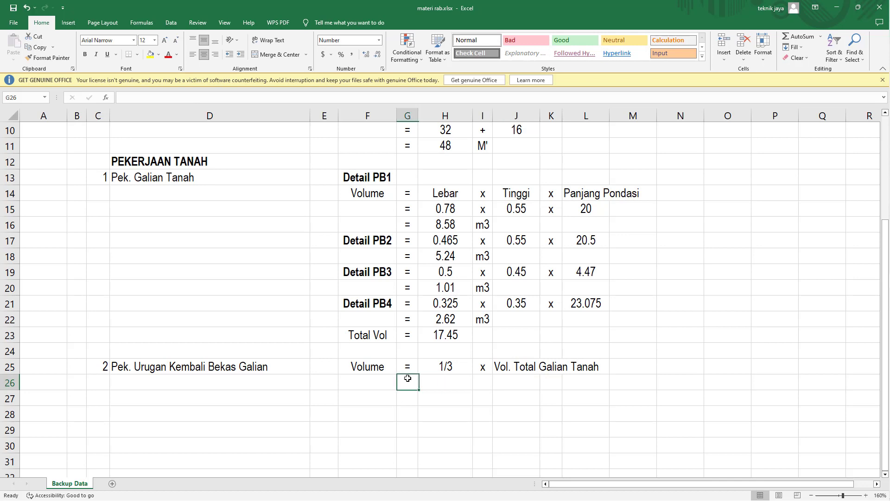
pyautogui.click(408, 367)
pyautogui.moveTo(417, 374); pyautogui.dragTo(409, 385)
pyautogui.click(444, 381)
pyautogui.write('1/')
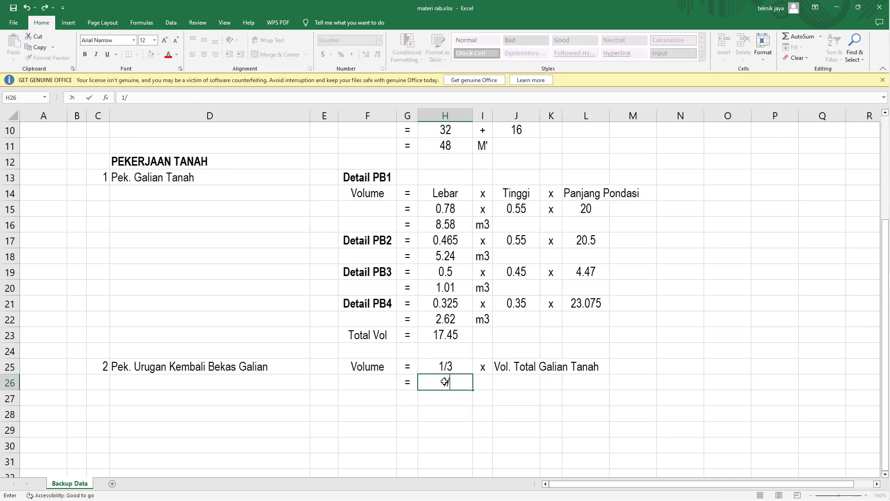
pyautogui.write('3')
pyautogui.press('Return')
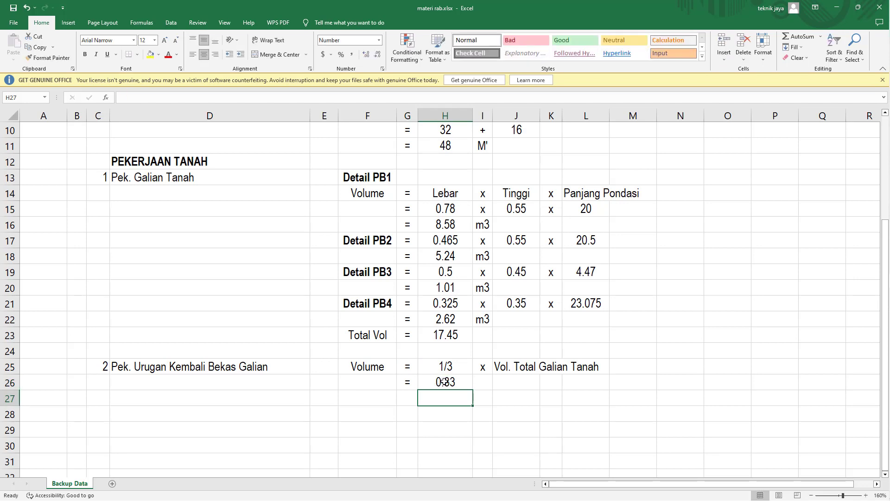
# - Enter "x" in I26 as the multiplication sign of the backfill calculation row
pyautogui.click(444, 381)
pyautogui.press('Right')
pyautogui.write('x')
pyautogui.press('Right')
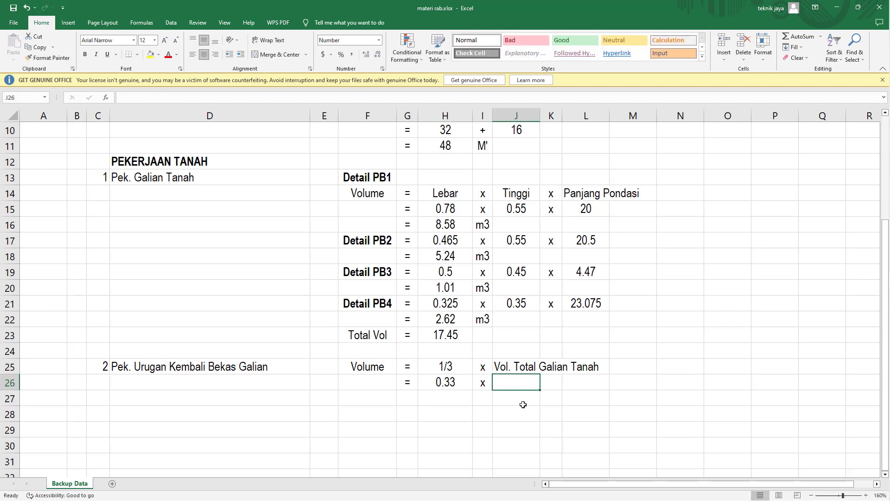
# - Format H26 as Text, clear its content and re-enter 1/3 so it reads as a fraction
pyautogui.click(456, 381)
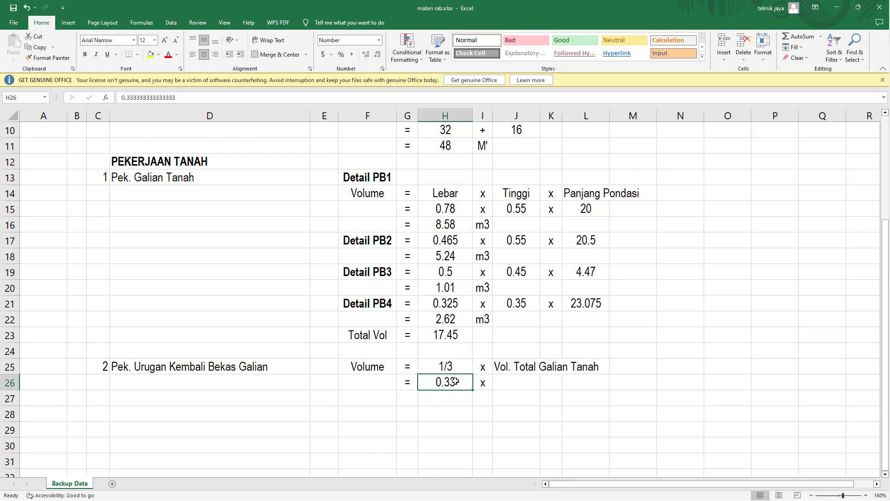
pyautogui.click(379, 41)
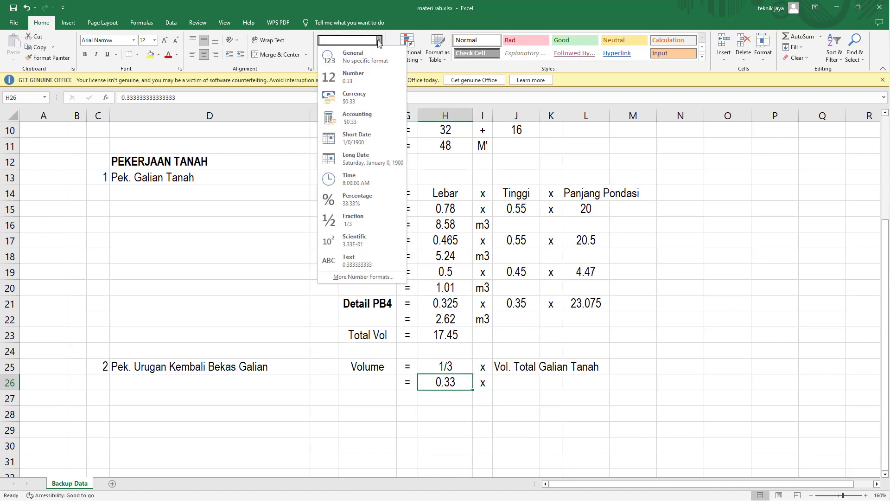
pyautogui.click(355, 260)
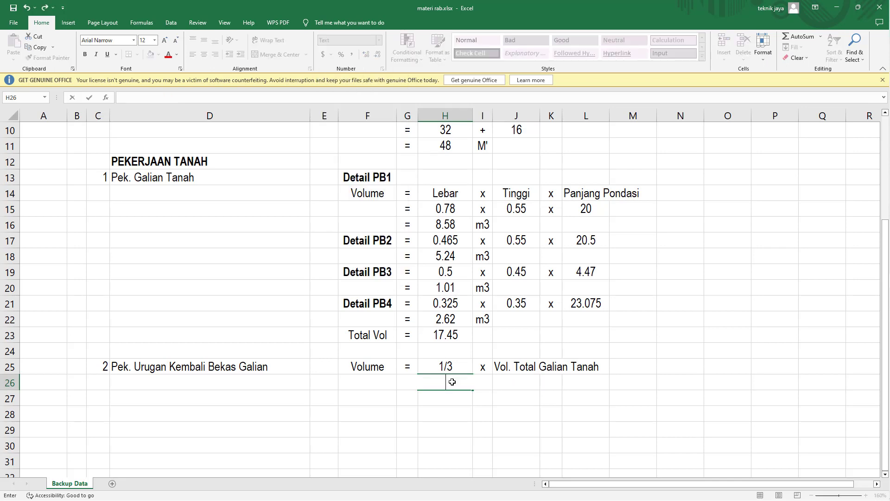
pyautogui.press('Delete')
pyautogui.click(445, 410)
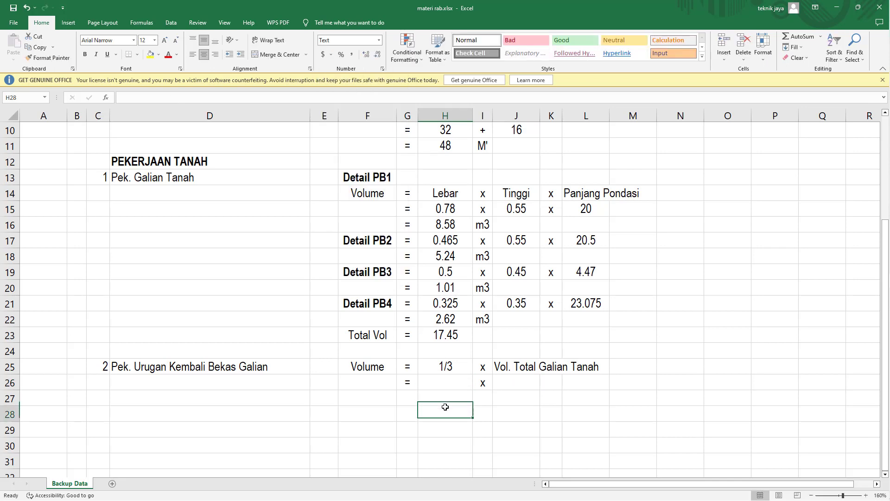
pyautogui.click(446, 383)
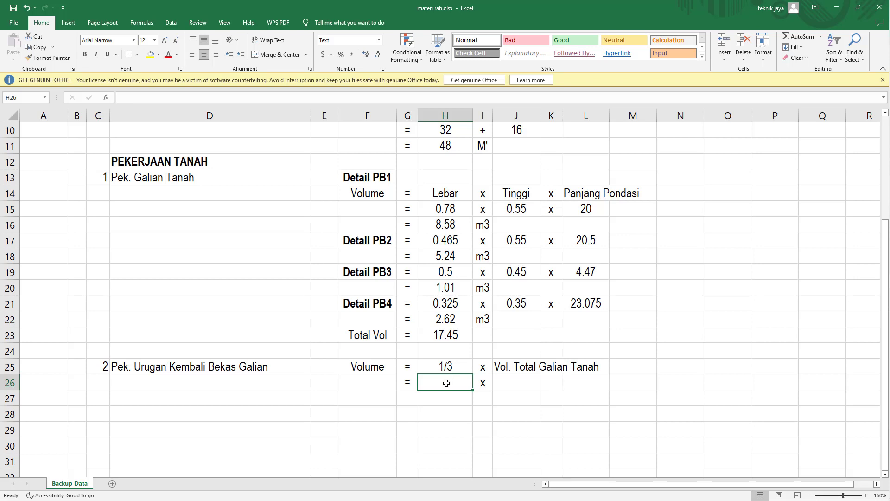
pyautogui.write('1/')
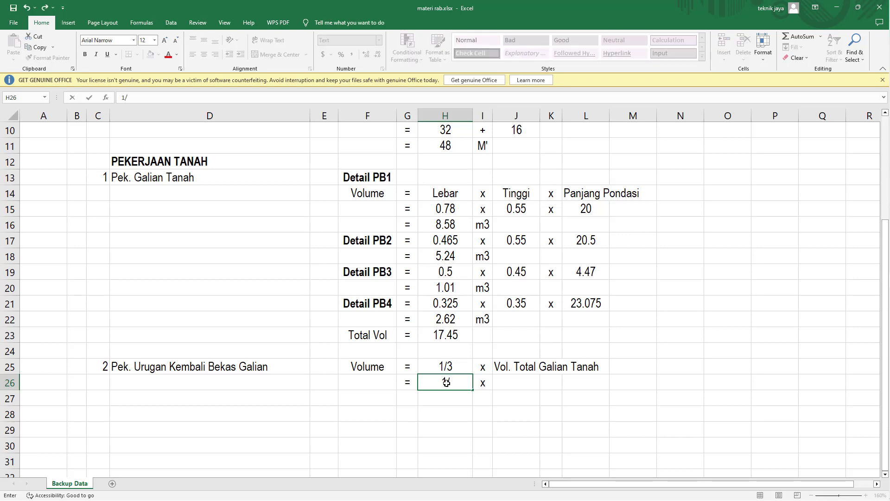
pyautogui.write('3')
pyautogui.press('Return')
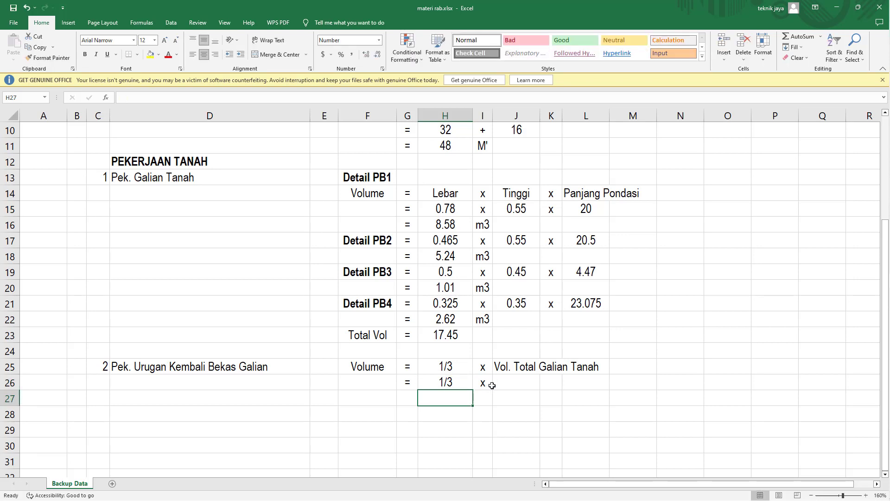
# - Link J26 to the total excavation volume with the formula =H23
pyautogui.click(514, 383)
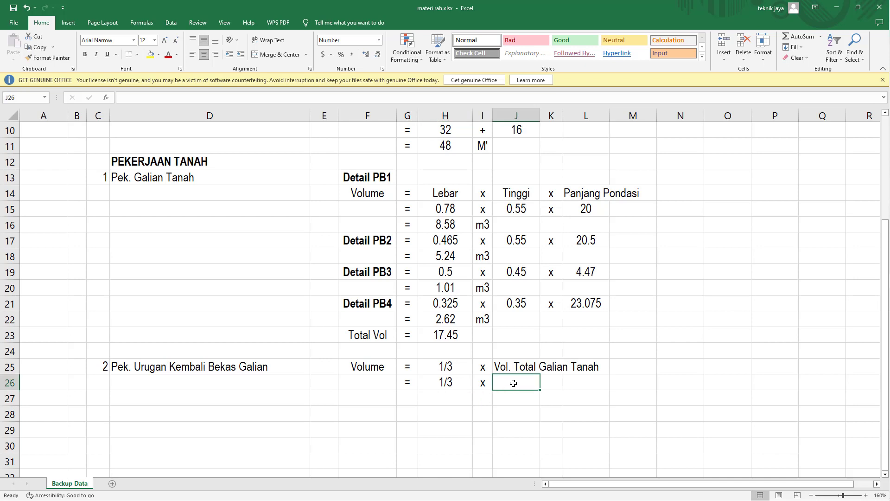
pyautogui.write('=')
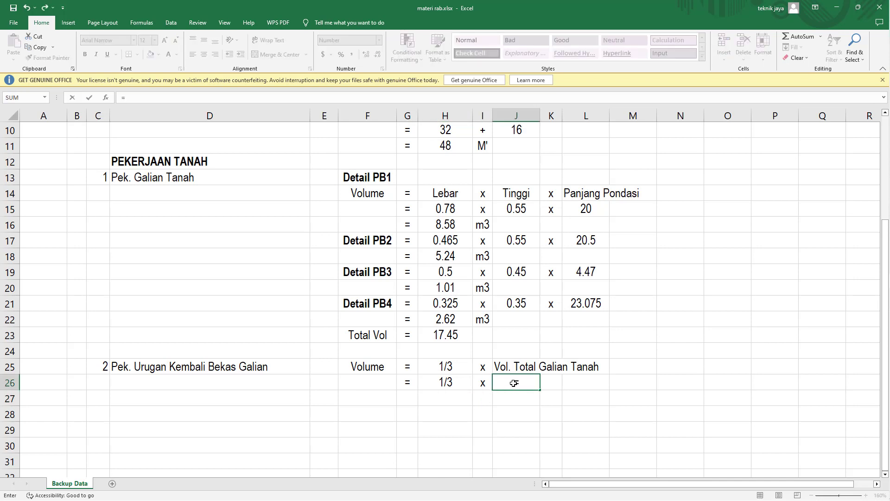
pyautogui.click(444, 336)
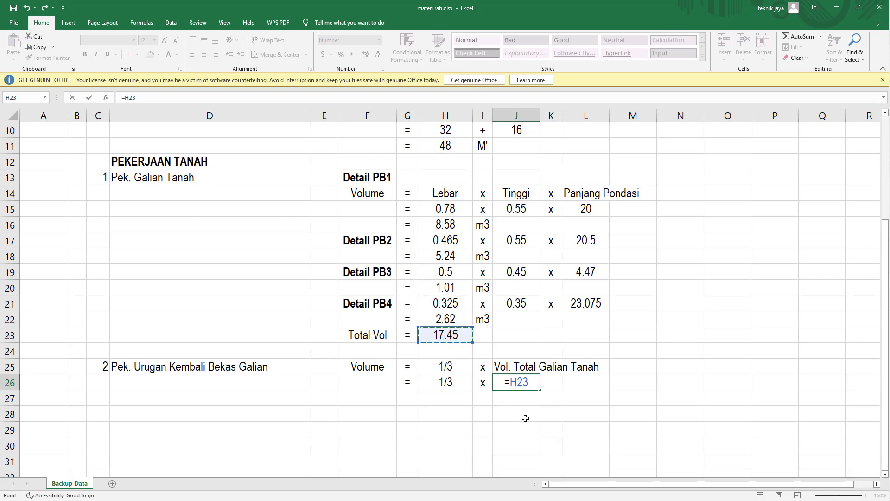
pyautogui.press('Return')
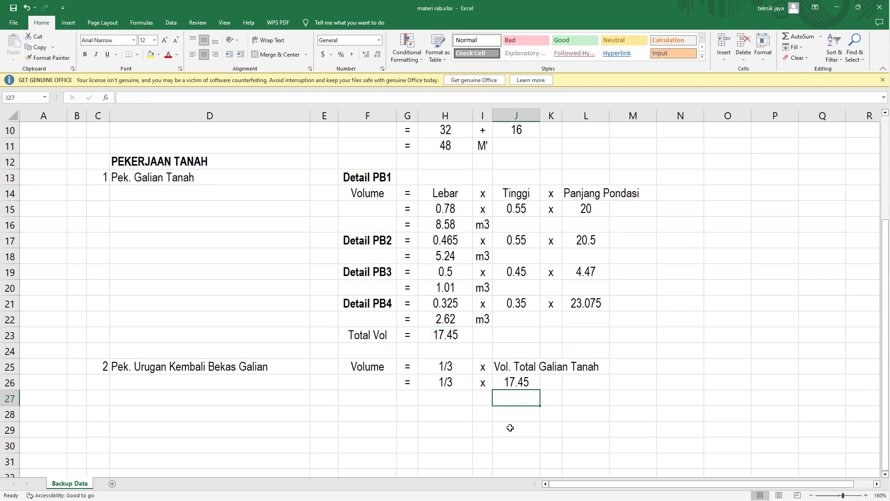
# - Copy the literal equals sign from G26 down into G27
pyautogui.click(405, 400)
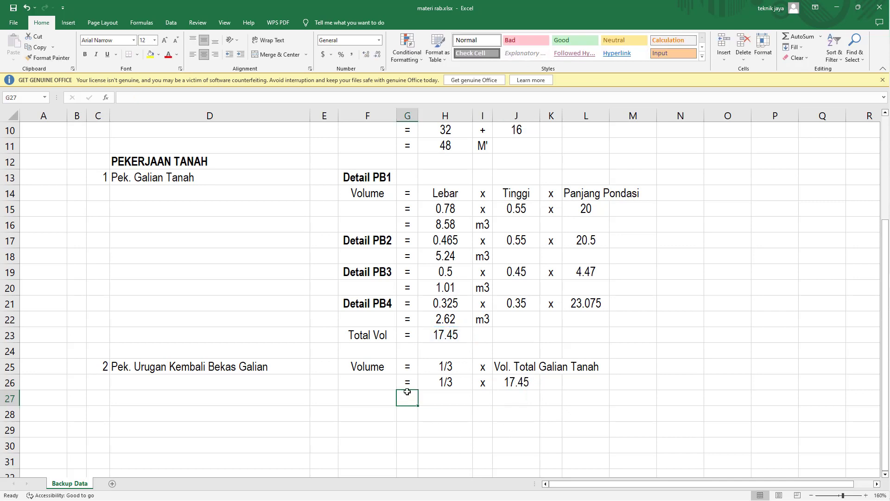
pyautogui.click(408, 381)
pyautogui.moveTo(418, 392); pyautogui.dragTo(409, 399)
# - Try to calculate the backfill volume in H27 with =H26*J26 and clear the cell
pyautogui.click(442, 397)
pyautogui.write('=')
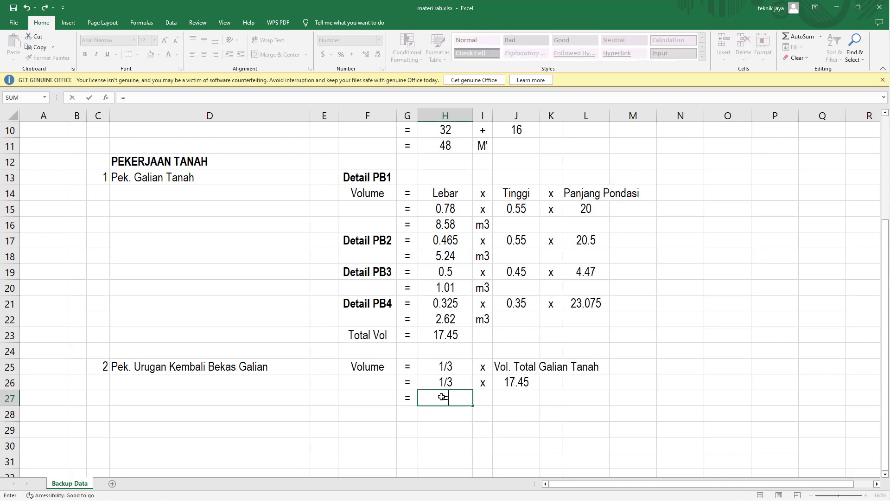
pyautogui.click(444, 381)
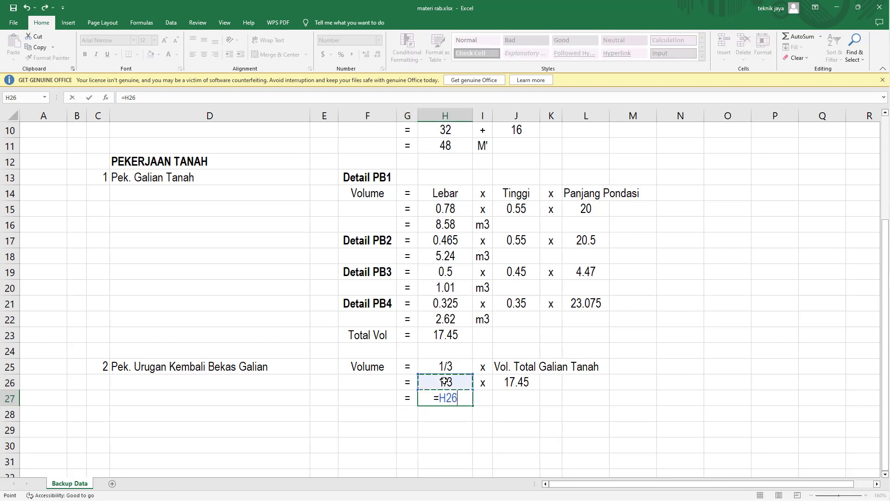
pyautogui.write('*')
pyautogui.click(528, 380)
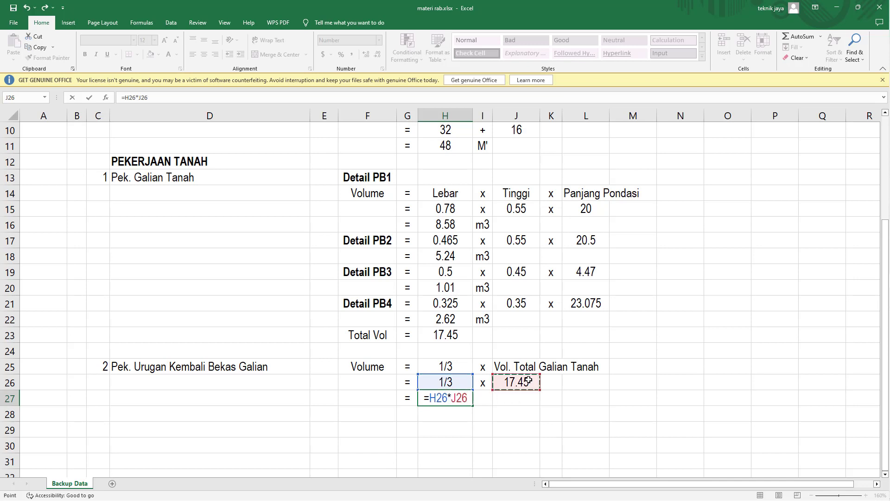
pyautogui.press('Return')
pyautogui.click(456, 397)
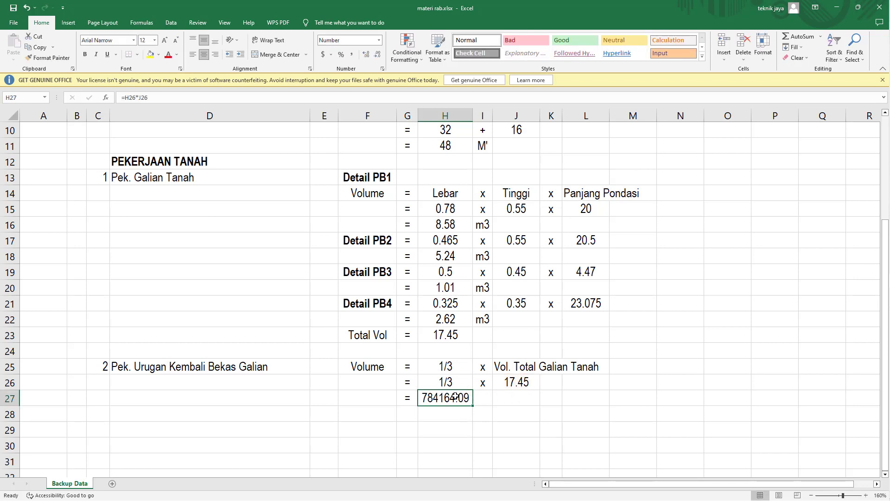
pyautogui.press('Delete')
# - Change the number format of the 1/3 factor in H26 to Number
pyautogui.click(450, 382)
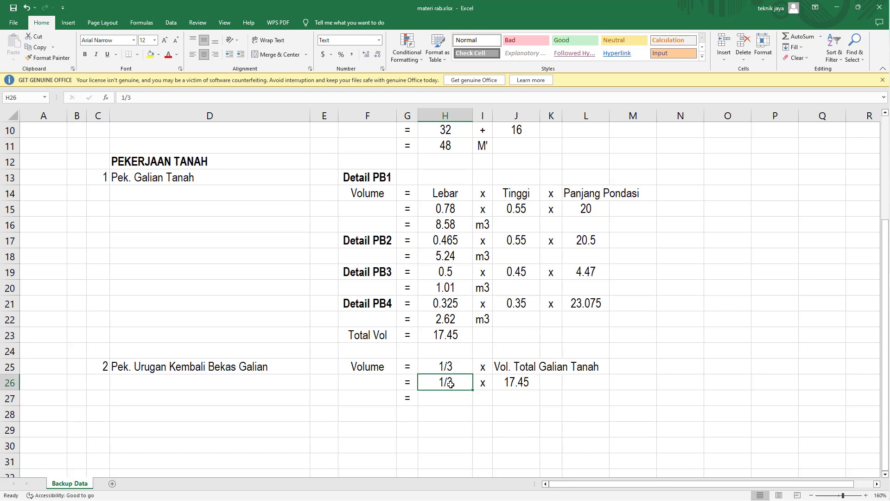
pyautogui.click(379, 41)
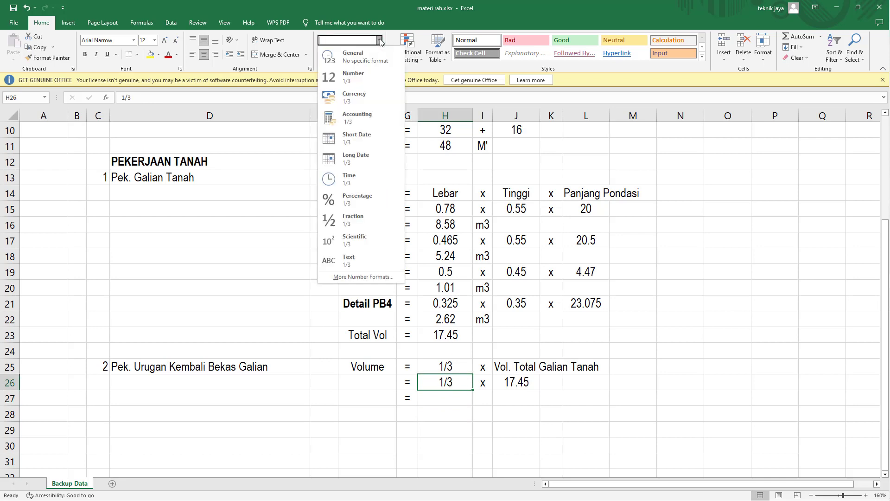
pyautogui.click(371, 79)
pyautogui.click(513, 382)
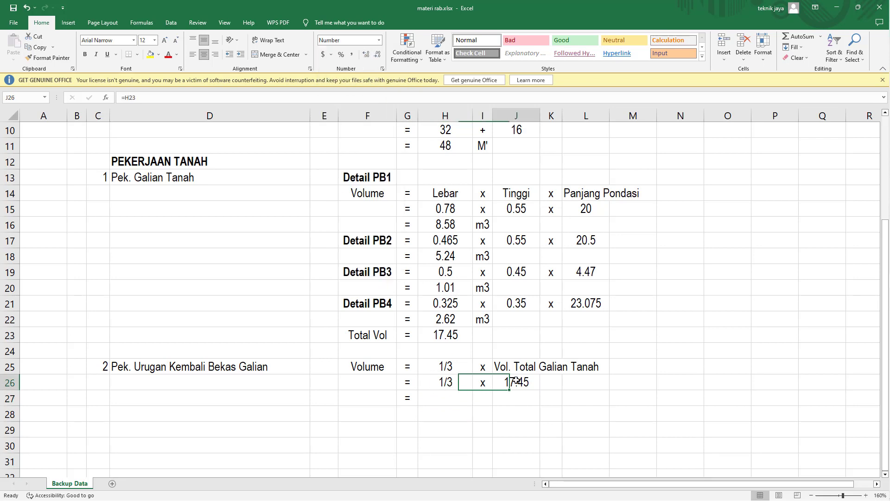
# - Retry the backfill volume formula =H26*J26 in H27 and delete it again
pyautogui.click(450, 397)
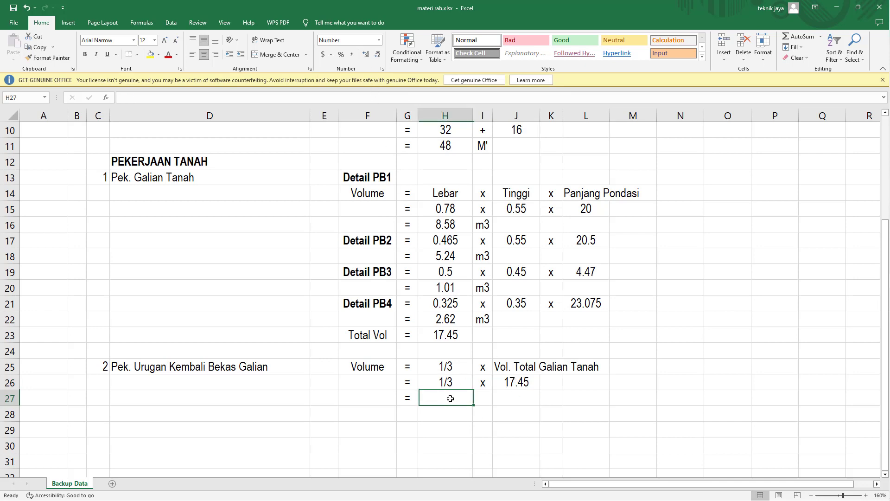
pyautogui.write('=')
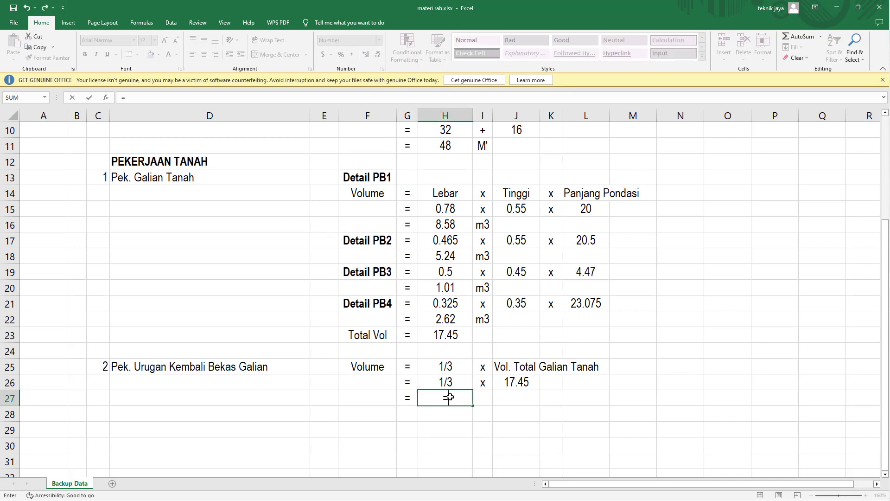
pyautogui.click(455, 386)
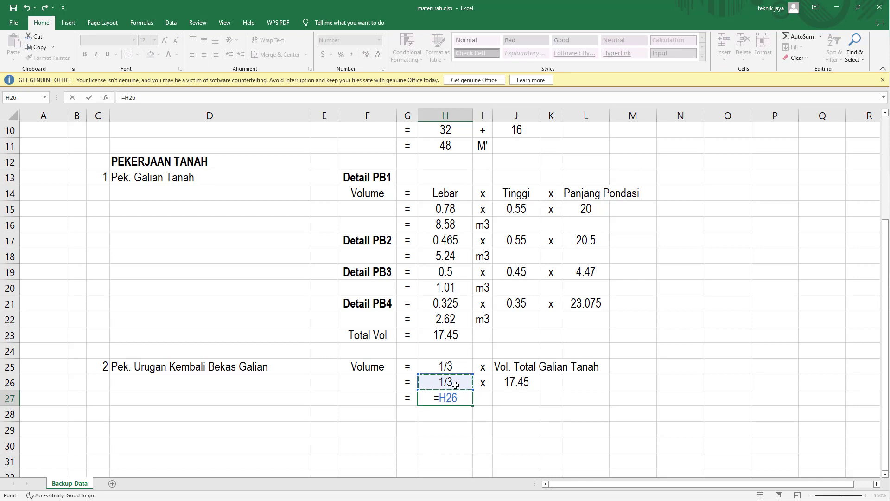
pyautogui.write('*')
pyautogui.click(514, 380)
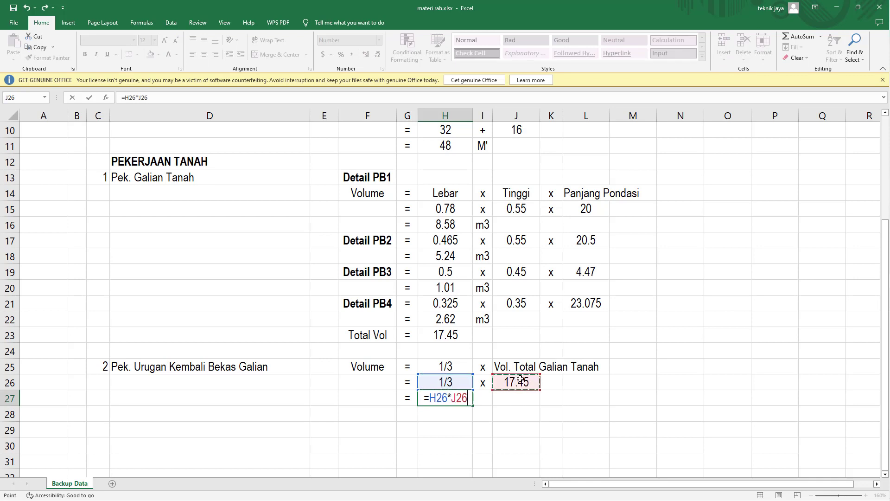
pyautogui.press('Return')
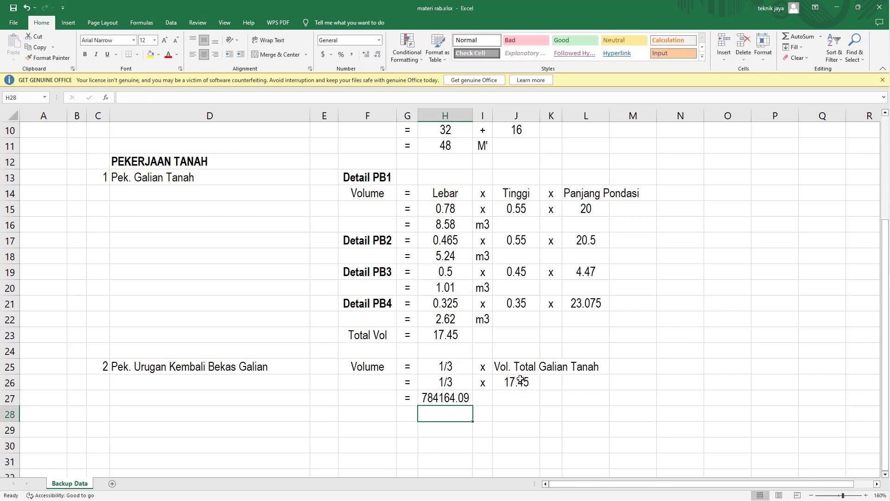
pyautogui.click(470, 399)
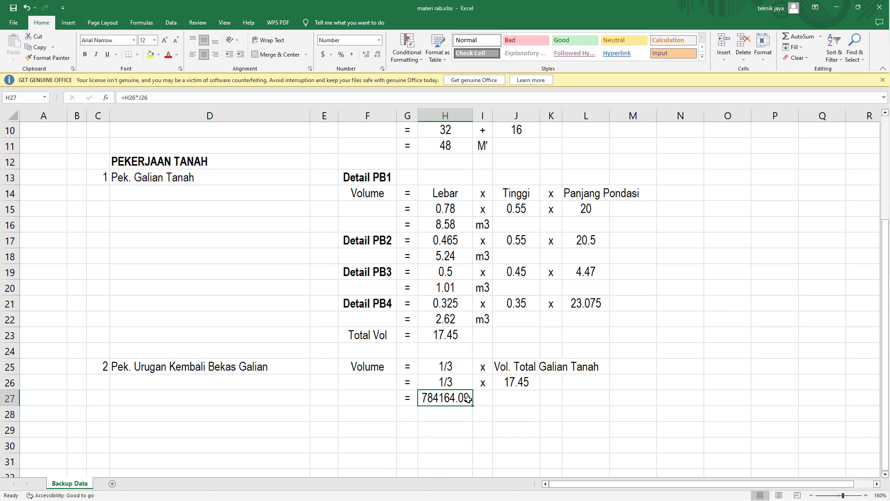
pyautogui.press('Delete')
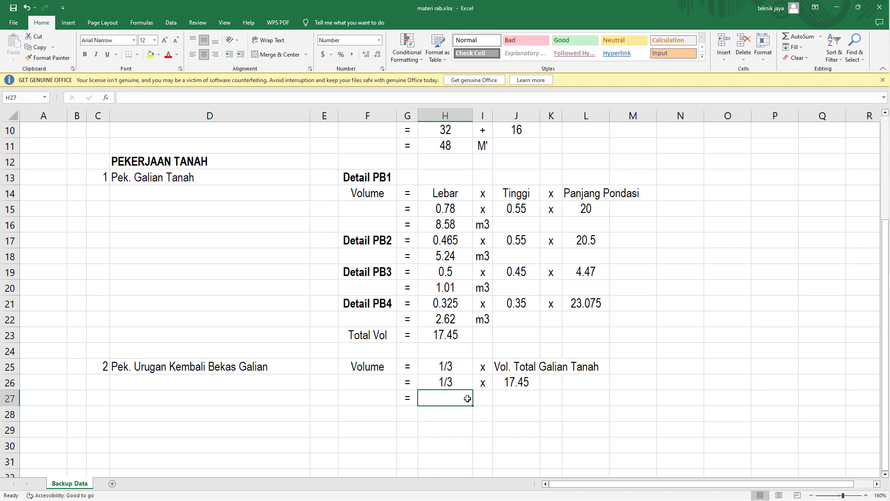
# - Calculate the backfill volume in H27 with the formula =1/3*J26
pyautogui.click(470, 410)
pyautogui.click(457, 397)
pyautogui.write('=')
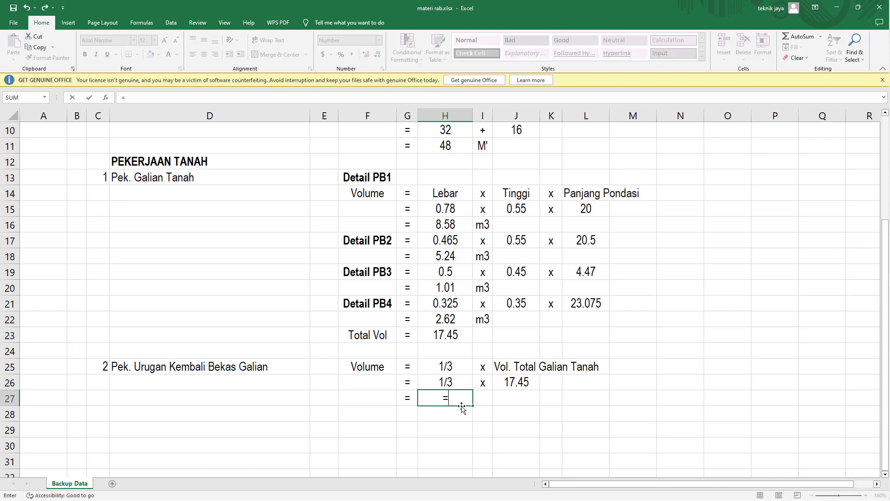
pyautogui.write('1/3*')
pyautogui.click(520, 383)
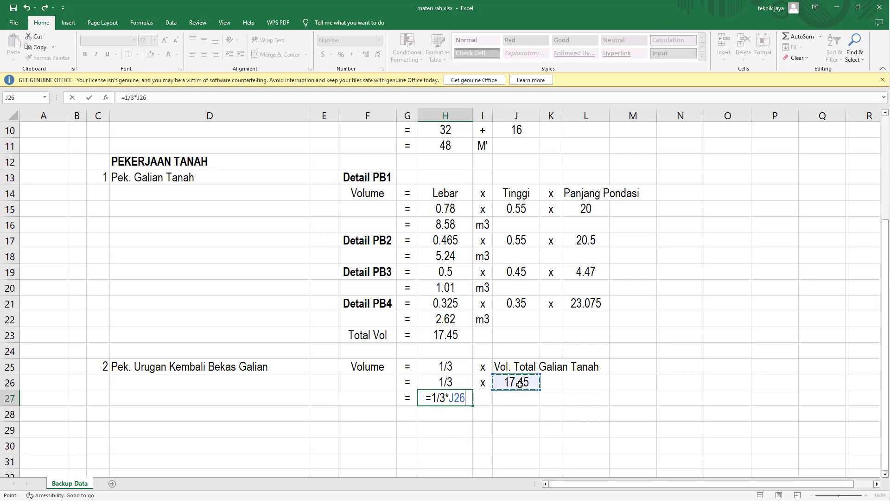
pyautogui.press('Return')
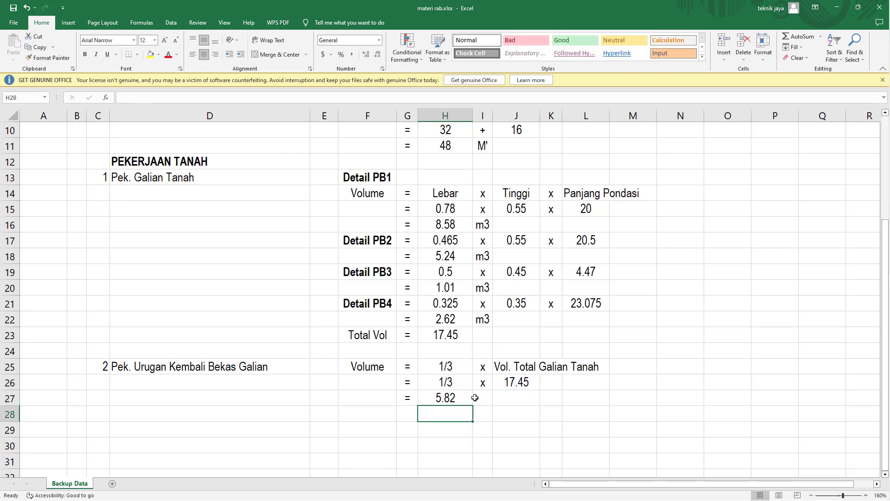
pyautogui.click(460, 396)
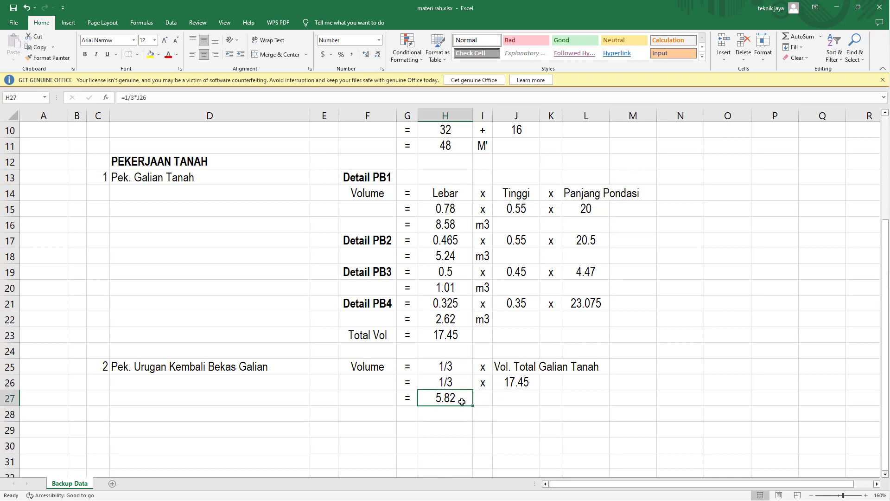
# - Enter the unit m3 in I27 beside the backfill volume
pyautogui.click(488, 398)
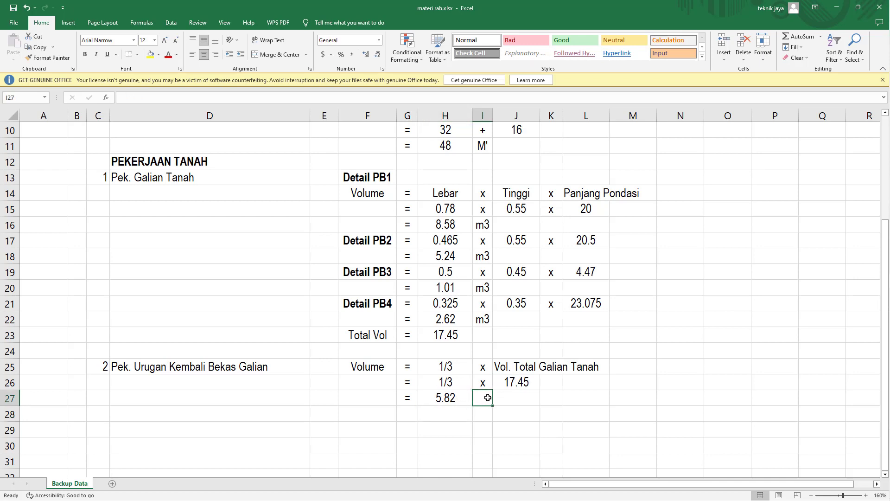
pyautogui.write('m3')
pyautogui.press('Return')
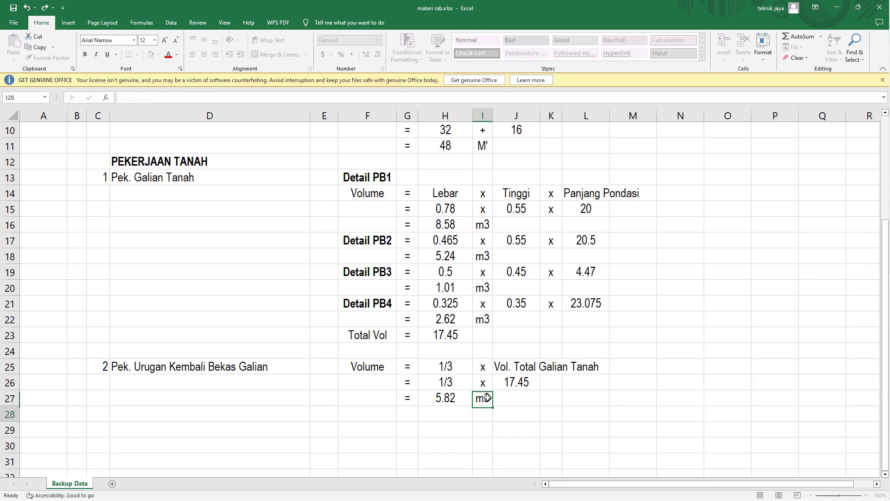
# - Make the backfill volume result in G27:I27 bold and give it a light orange fill
pyautogui.scroll(-1, 488, 398)
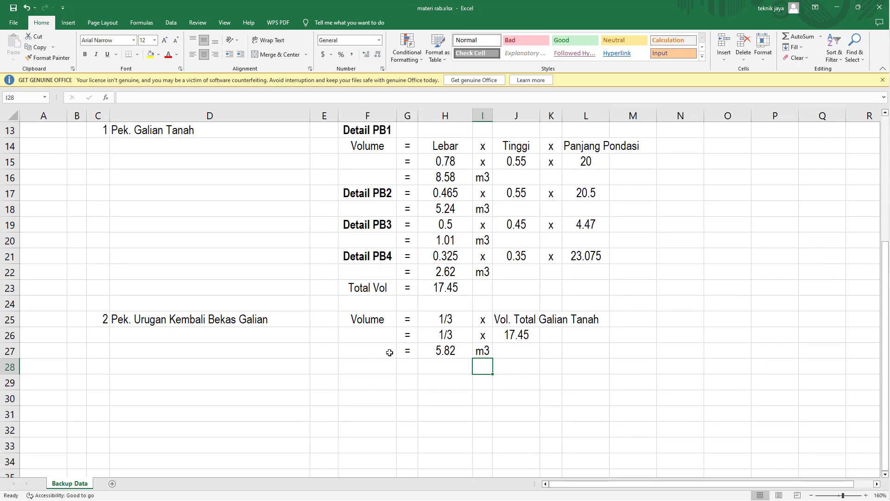
pyautogui.moveTo(404, 351); pyautogui.dragTo(483, 351)
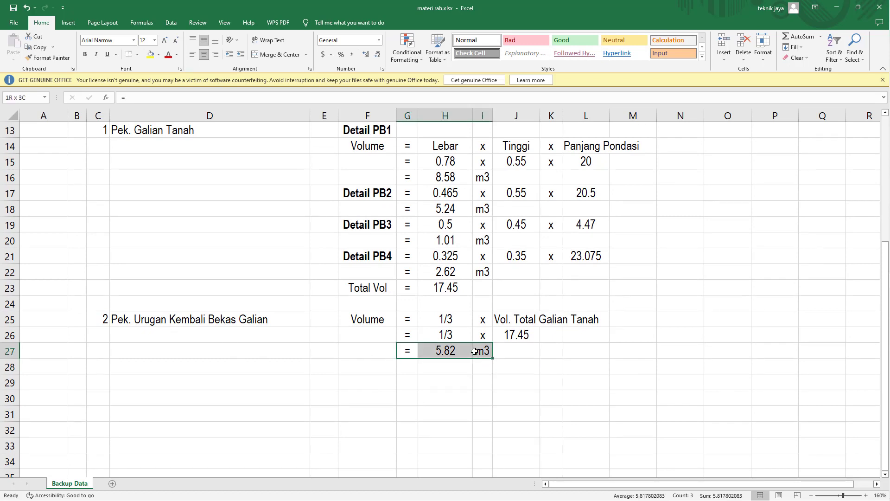
pyautogui.click(85, 54)
pyautogui.click(159, 54)
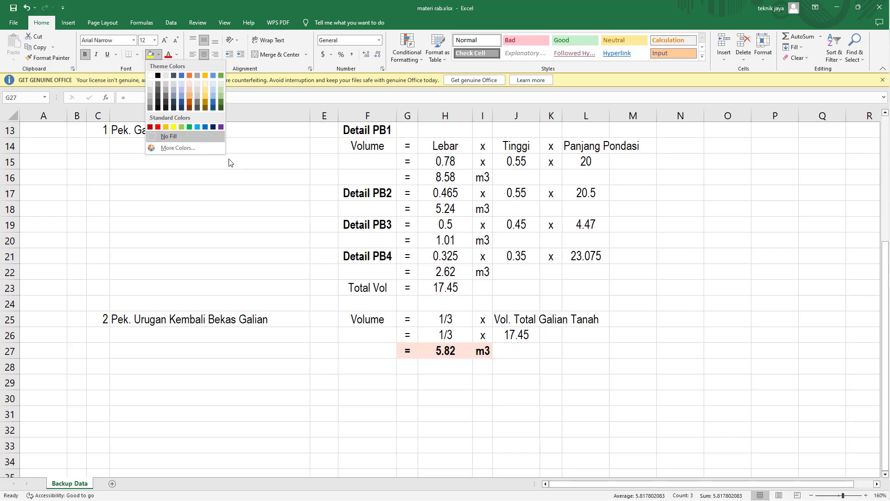
pyautogui.click(190, 88)
pyautogui.click(380, 378)
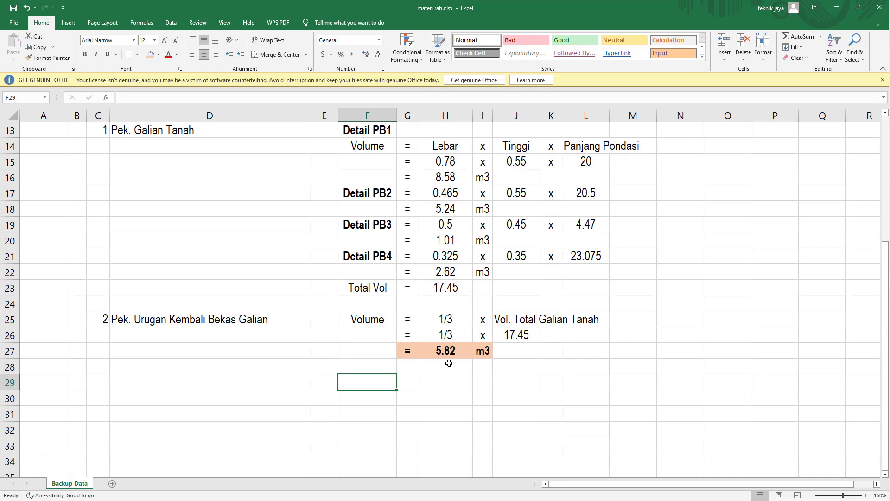
# - Add work item 3 in row 29, numbered in C29 and described as "Pek. Urugan Pasir Bawah Pondasi" in D29
pyautogui.click(99, 380)
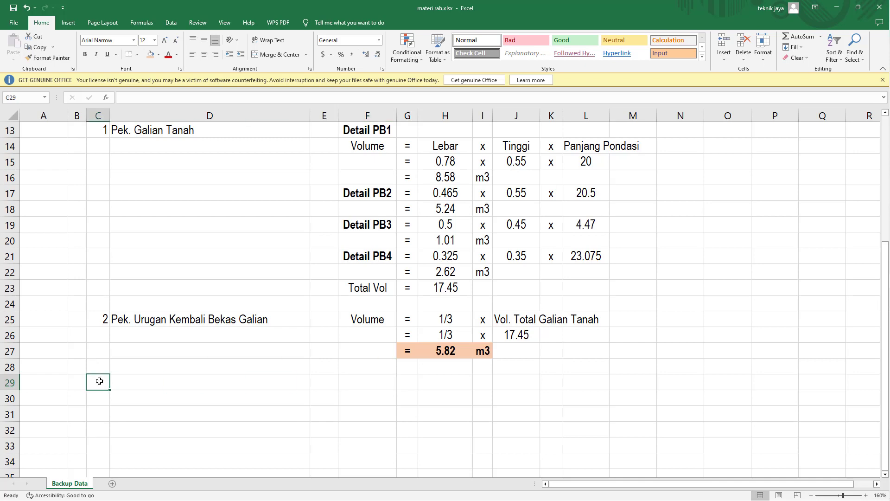
pyautogui.write('3')
pyautogui.press('Return')
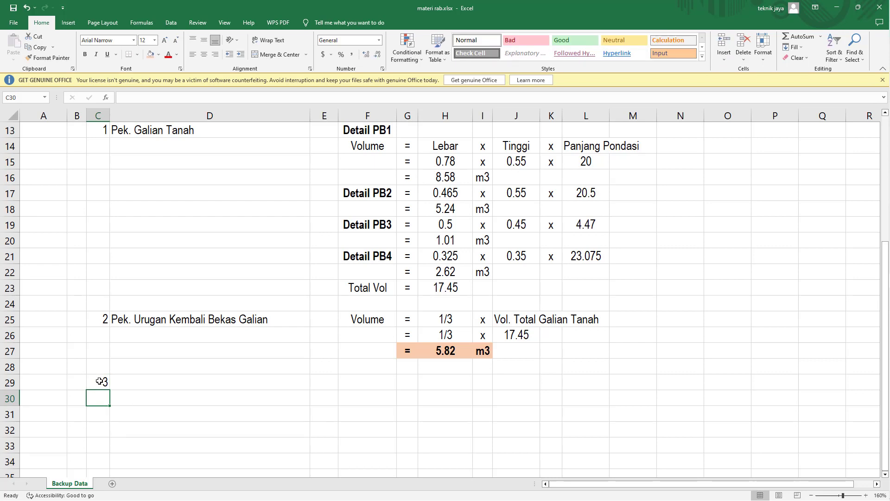
pyautogui.click(139, 382)
pyautogui.write('Pek')
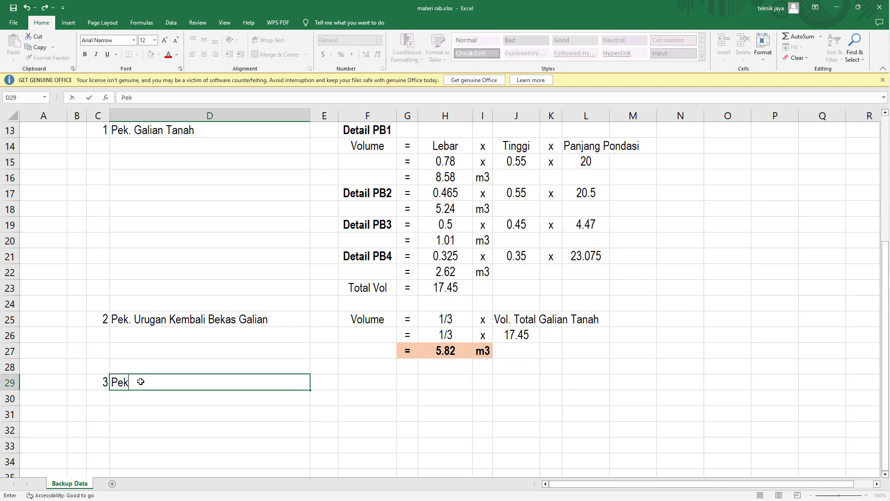
pyautogui.write('. Urugan Pasir')
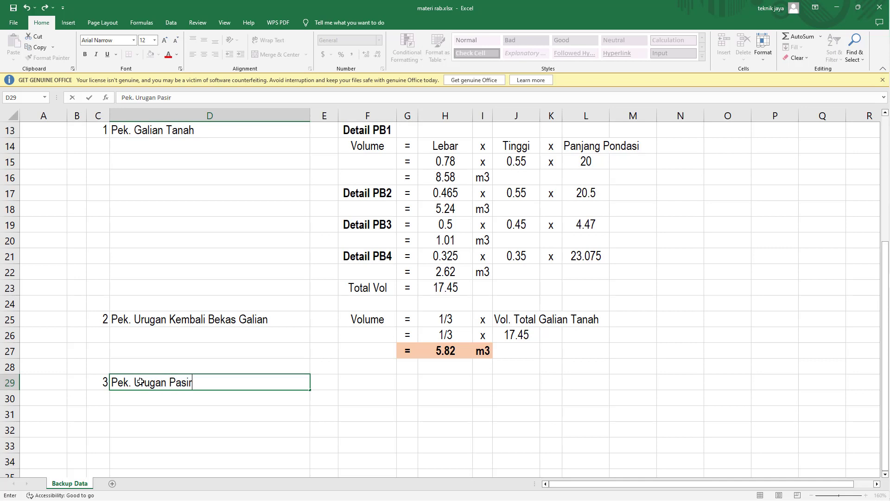
pyautogui.write(' Bawah POndasi')
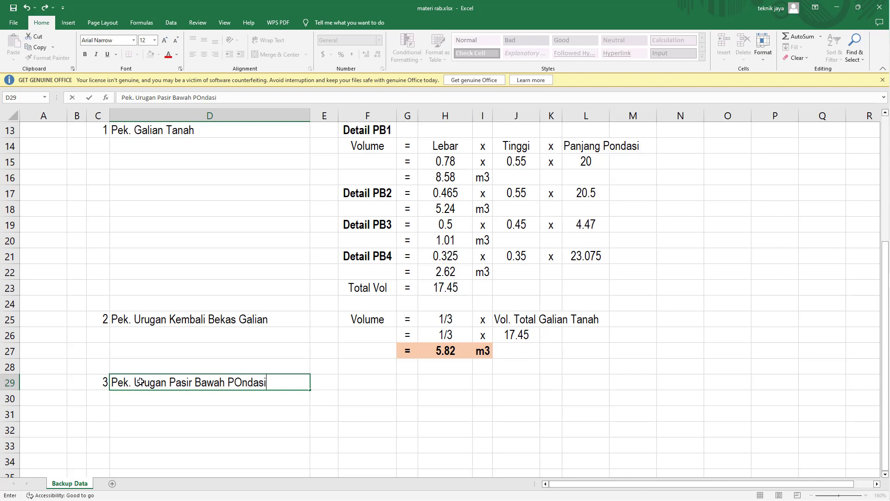
pyautogui.press('BackSpace')
pyautogui.press('BackSpace')
pyautogui.press('BackSpace')
pyautogui.press('BackSpace')
pyautogui.press('BackSpace')
pyautogui.press('BackSpace')
pyautogui.write('ondasiu')
pyautogui.press('Return')
# - Enter the label Volume in F29 and an equals sign in G29 for the sand fill item
pyautogui.click(367, 381)
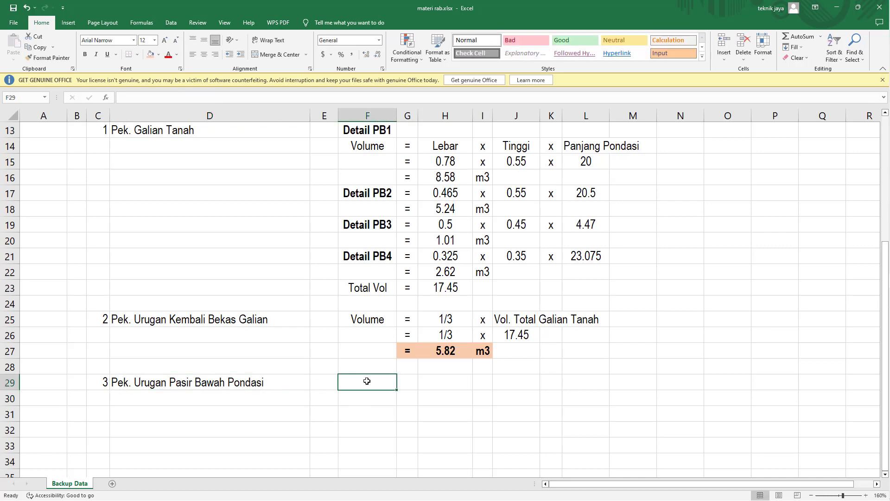
pyautogui.write('Volume')
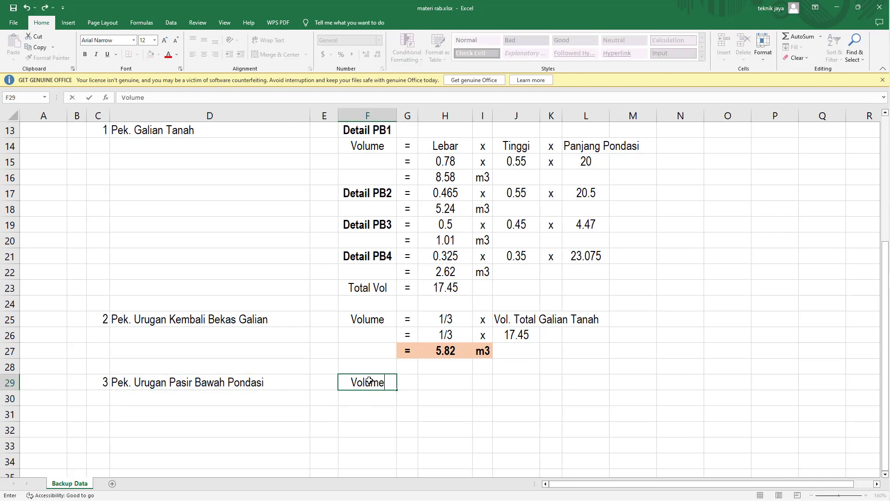
pyautogui.press('Return')
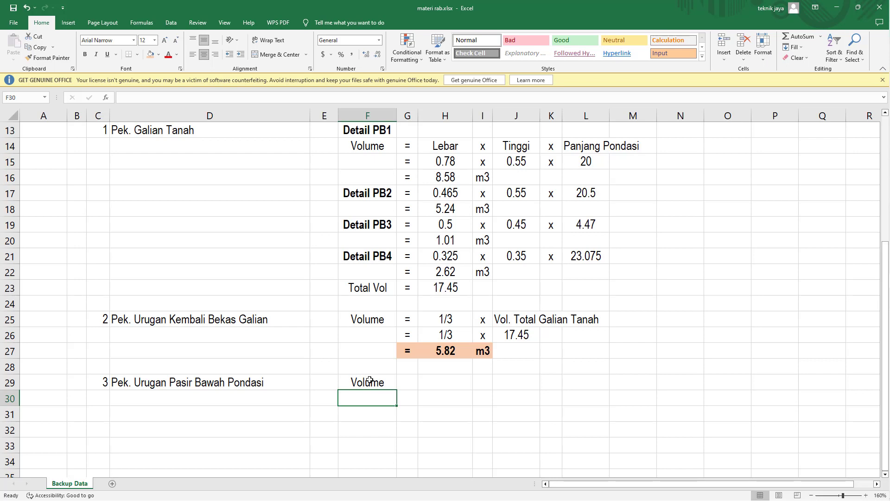
pyautogui.click(407, 378)
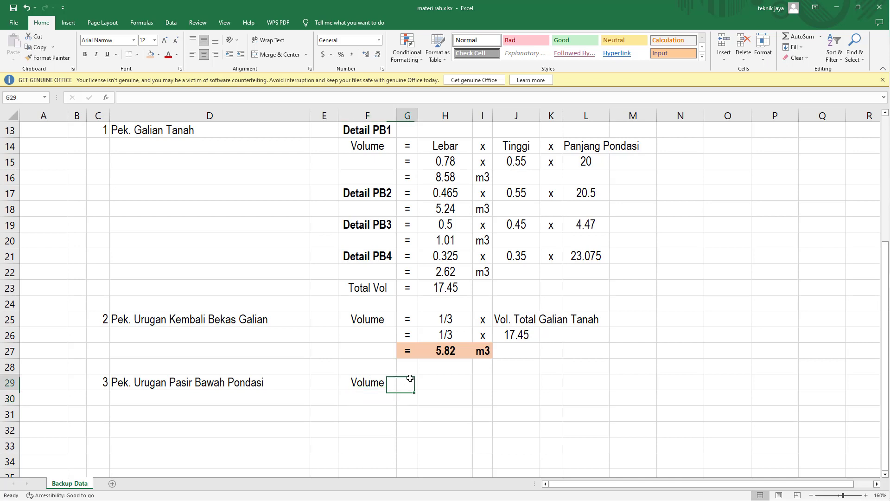
pyautogui.write('=')
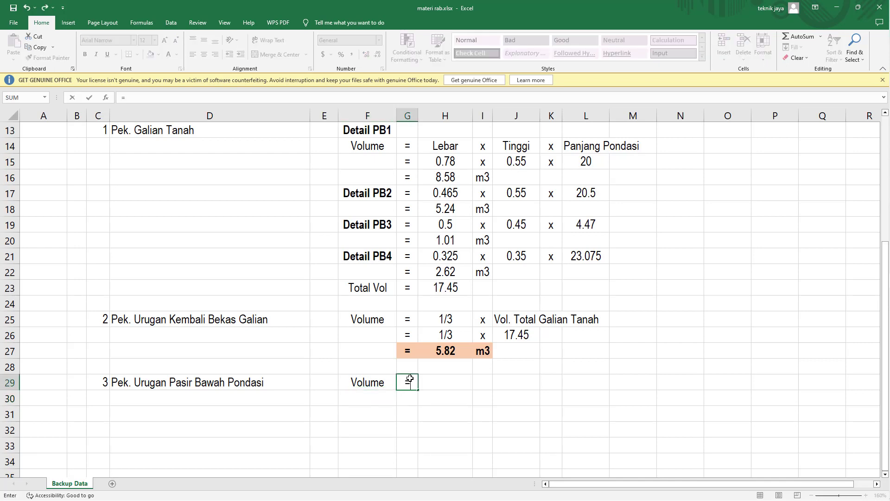
pyautogui.press('Return')
pyautogui.press('Up')
pyautogui.press('Right')
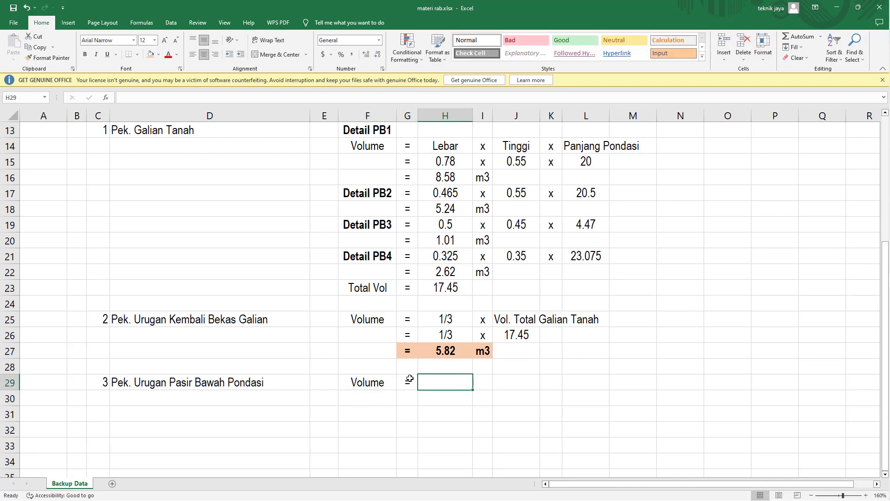
# - Enter the formula terms Lebar, x, Tebal and x across H29:K29
pyautogui.write('Lebar')
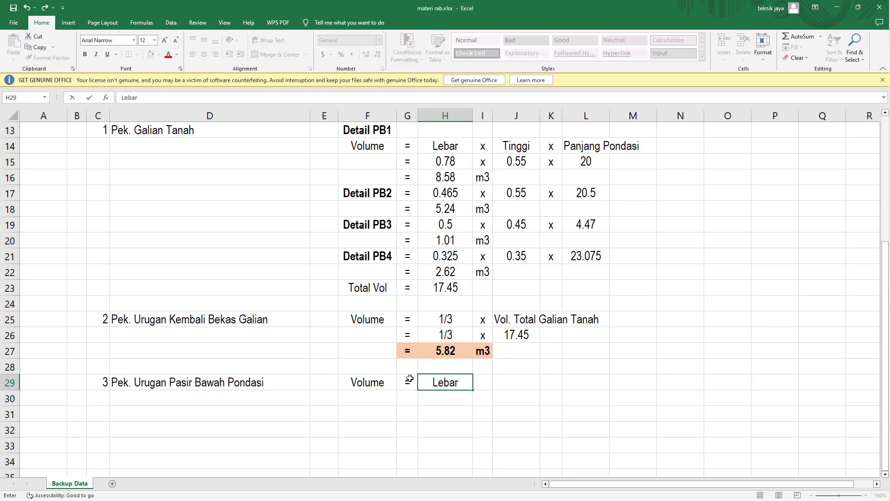
pyautogui.press('Tab')
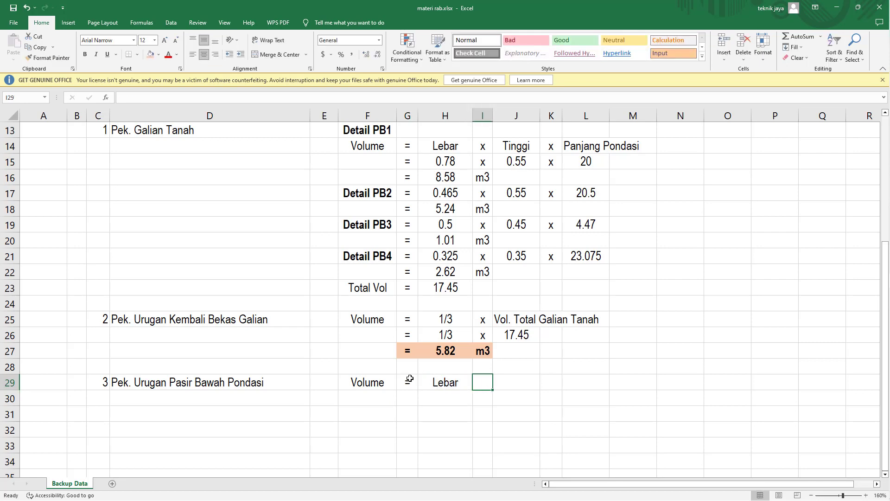
pyautogui.write('x')
pyautogui.press('Tab')
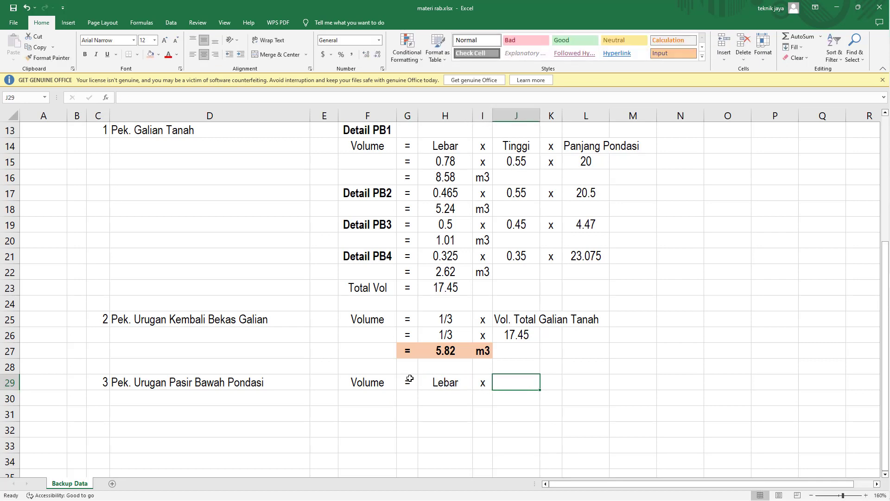
pyautogui.write('Tebal')
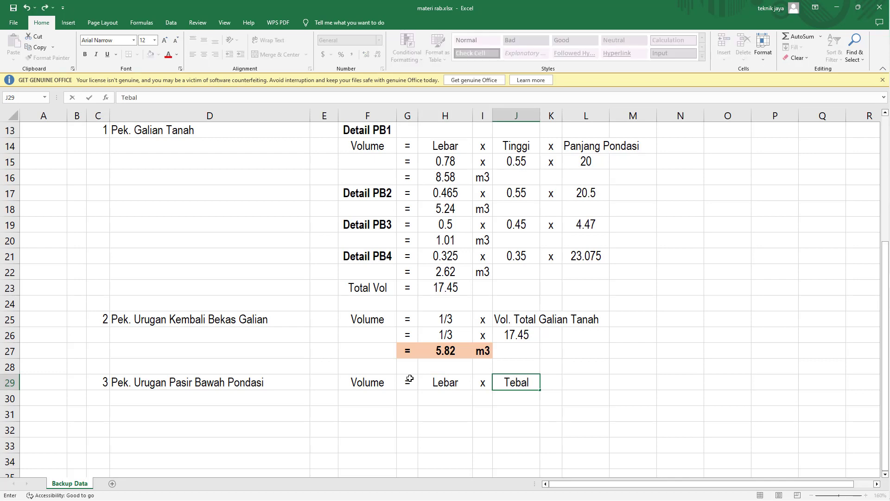
pyautogui.press('Tab')
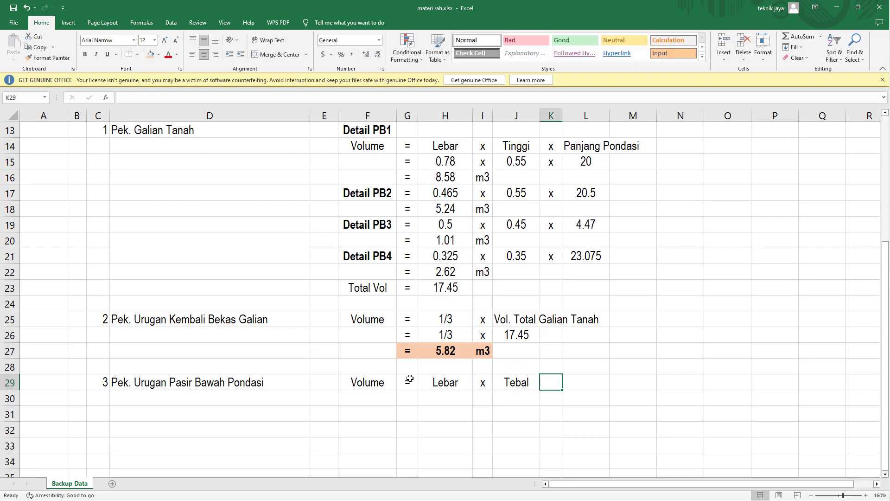
pyautogui.write('x')
pyautogui.press('Tab')
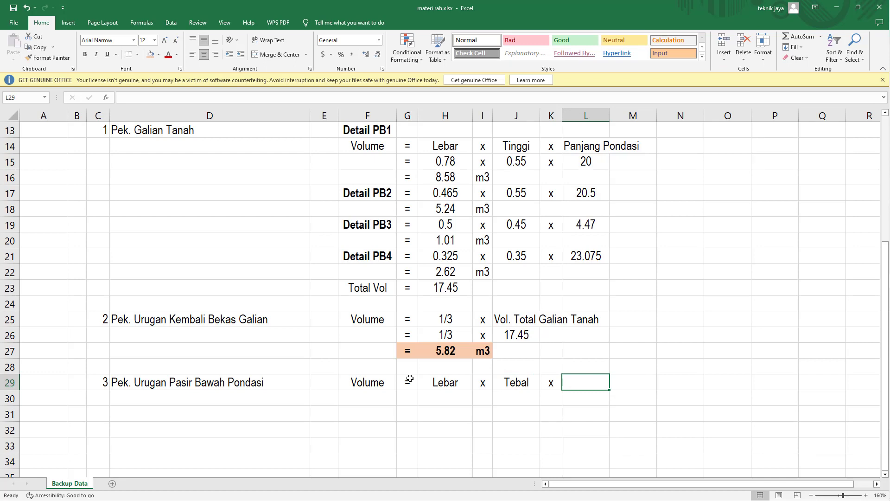
# - Enter the last formula term "Panjang Pondasi" in L29, without any stray bracket
pyautogui.write('Panjan')
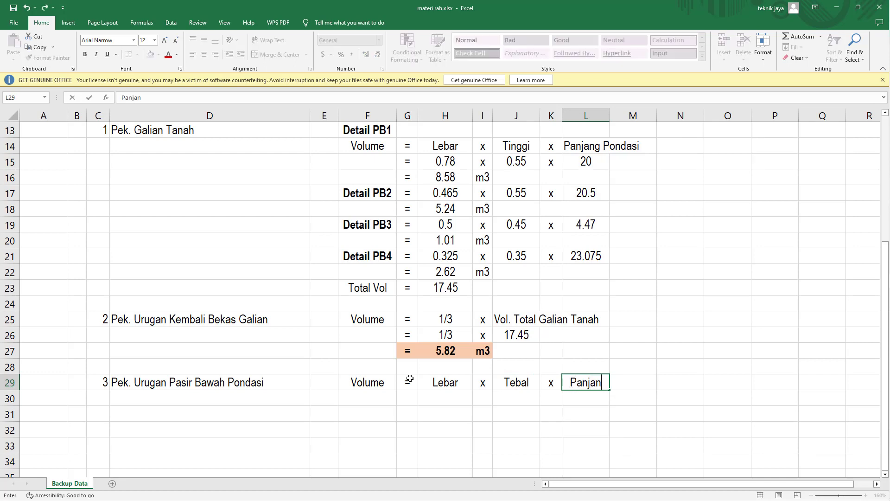
pyautogui.press('BackSpace')
pyautogui.press('BackSpace')
pyautogui.write('ang Po')
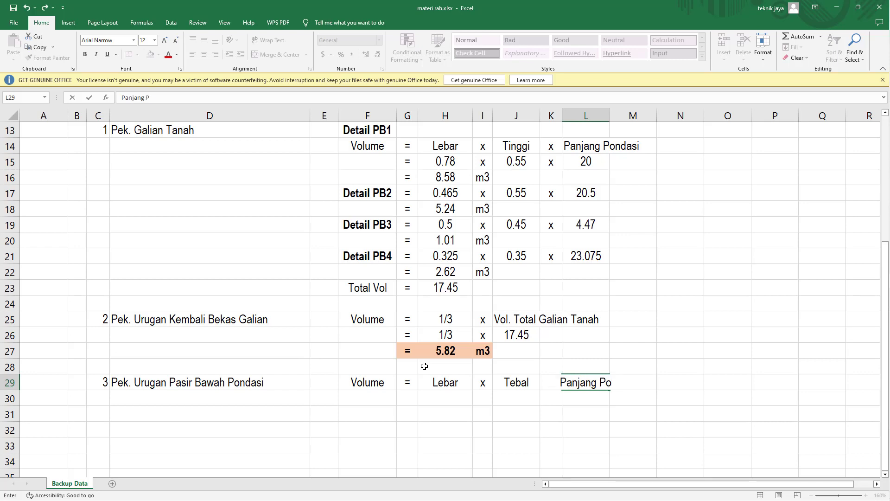
pyautogui.write('ndasi]')
pyautogui.press('Return')
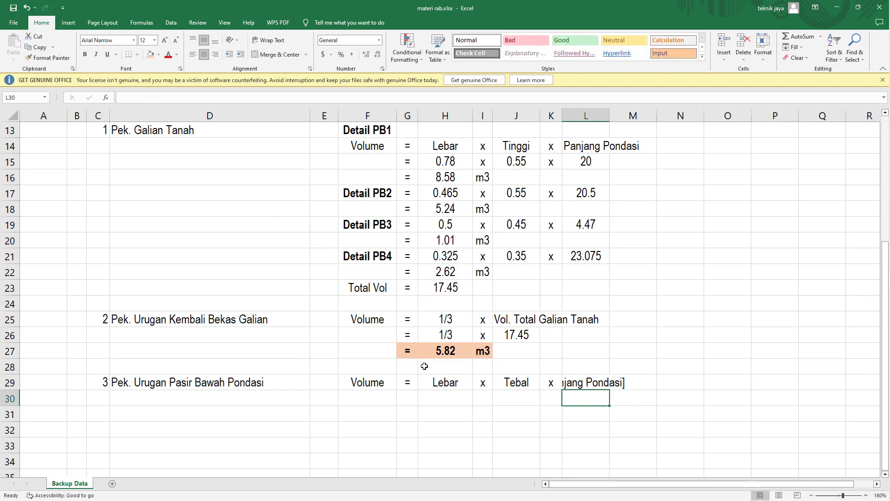
pyautogui.click(581, 386)
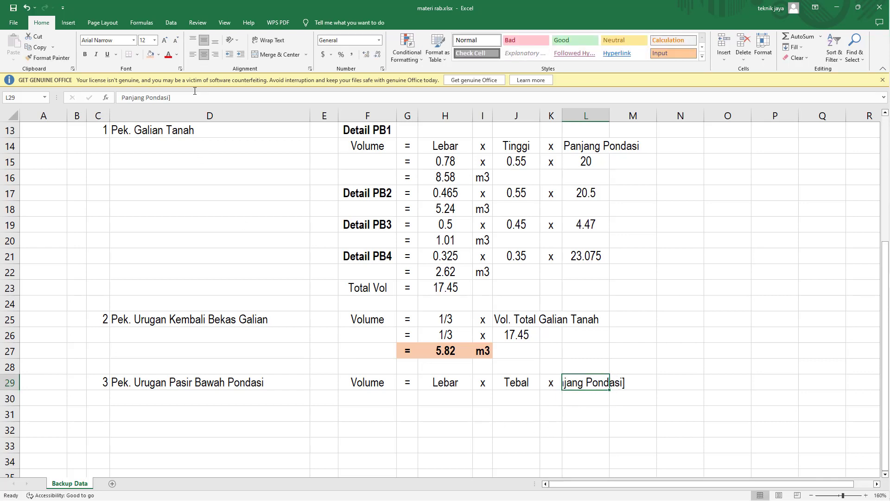
pyautogui.doubleClick(573, 380)
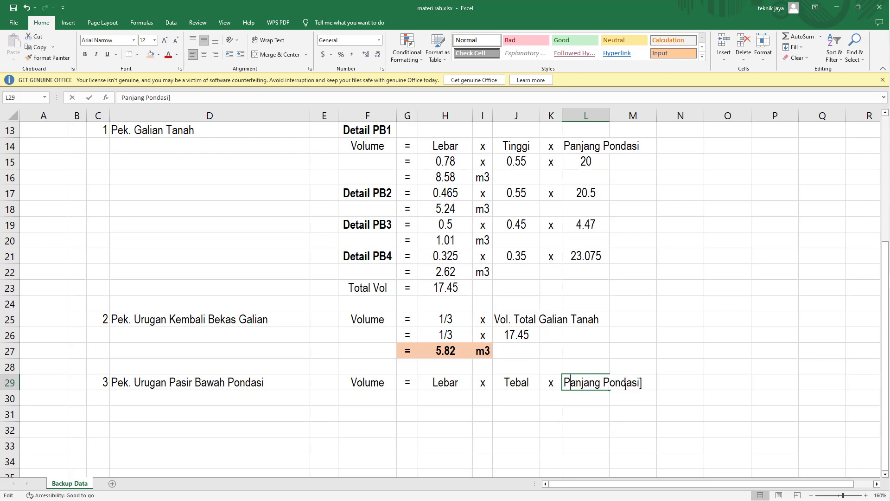
pyautogui.press('BackSpace')
pyautogui.press('Return')
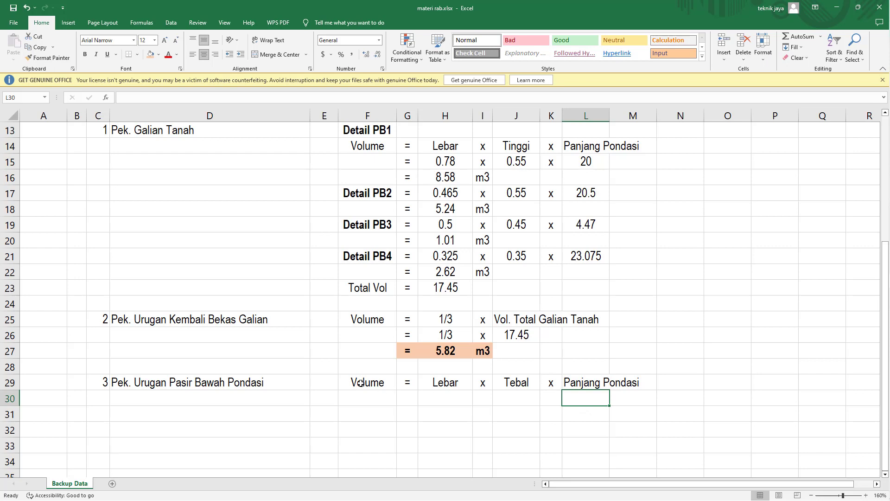
# - Move the volume formula cells F29:M29 down to row 30 and copy the Detail PB1 heading from F13 into F29
pyautogui.moveTo(360, 383); pyautogui.dragTo(619, 384)
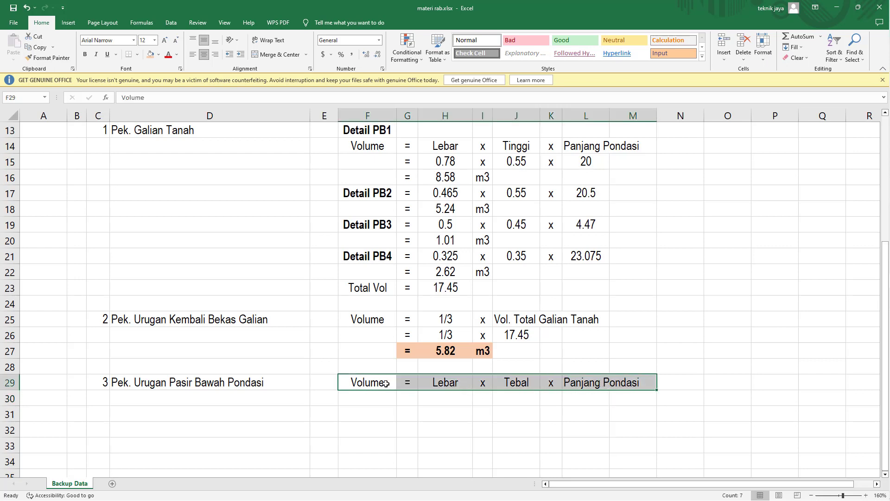
pyautogui.moveTo(382, 392); pyautogui.dragTo(382, 406)
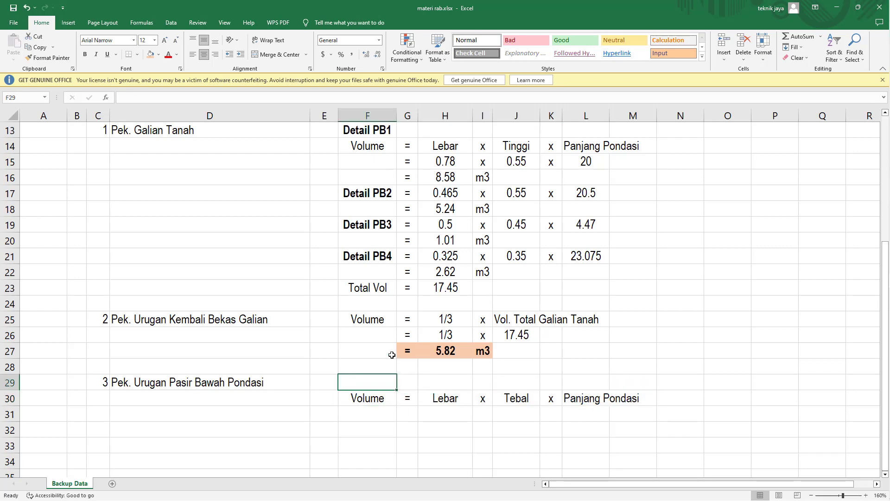
pyautogui.click(364, 133)
pyautogui.hotkey('ctrl', 'c')
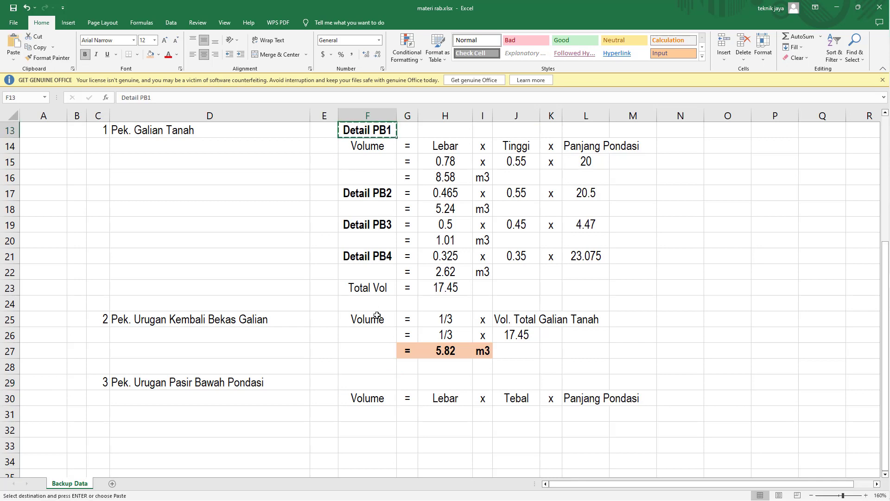
pyautogui.click(357, 384)
pyautogui.hotkey('ctrl', 'v')
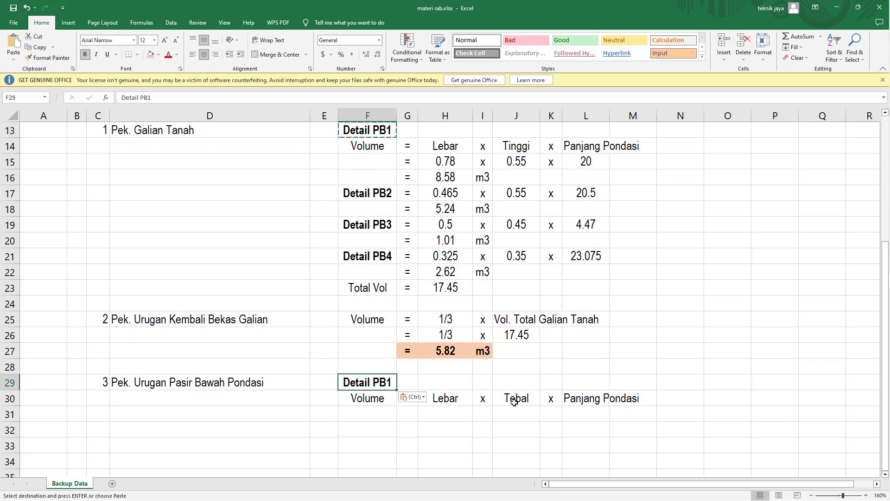
pyautogui.press('Escape')
# - Switch to AutoCAD and locate the foundation detail drawings in the CLUSTER BAHAGIA FIX drawing
pyautogui.moveTo(886, 339)
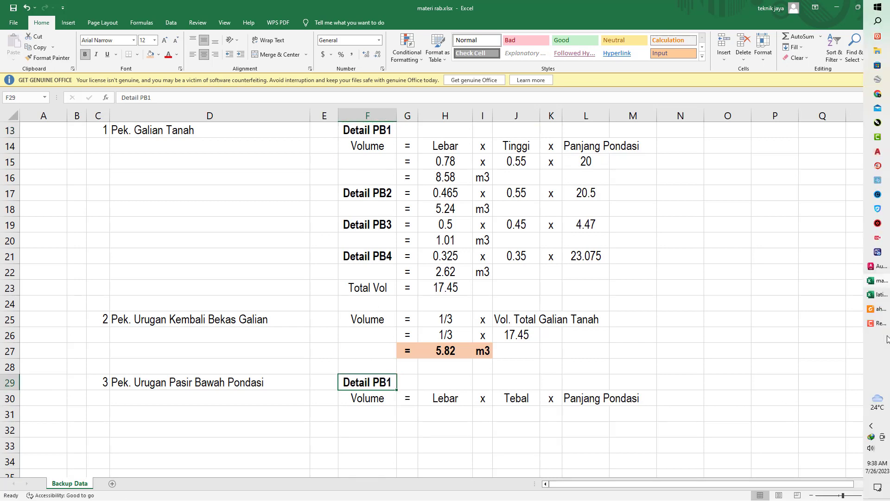
pyautogui.click(876, 268)
pyautogui.scroll(2, 622, 288)
pyautogui.scroll(-2, 541, 173)
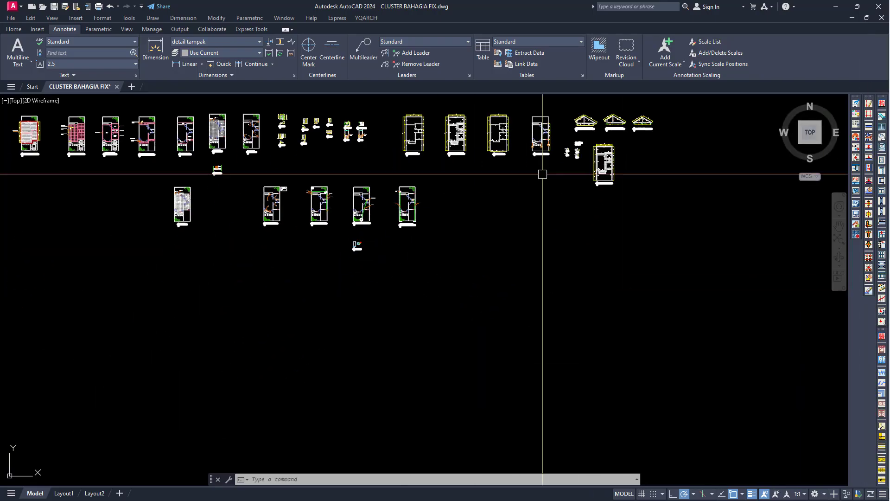
pyautogui.scroll(2, 539, 164)
pyautogui.scroll(2, 294, 264)
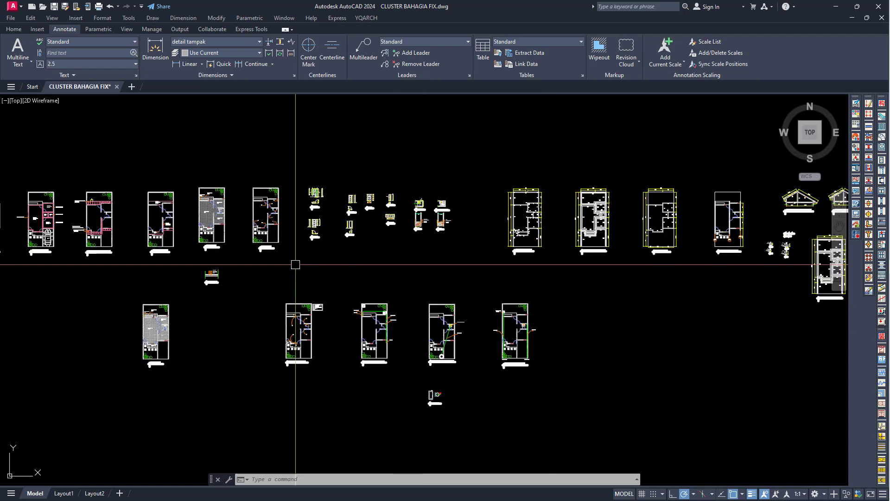
pyautogui.scroll(5, 417, 257)
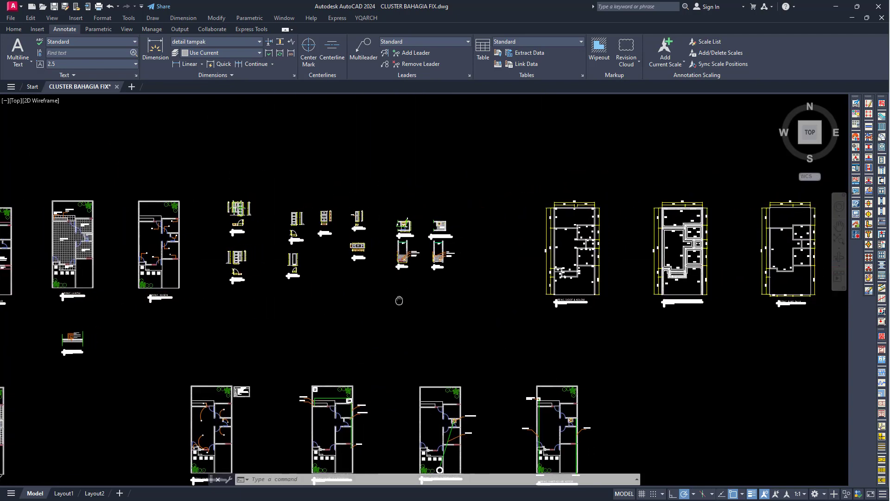
pyautogui.scroll(5, 428, 250)
pyautogui.scroll(3, 241, 298)
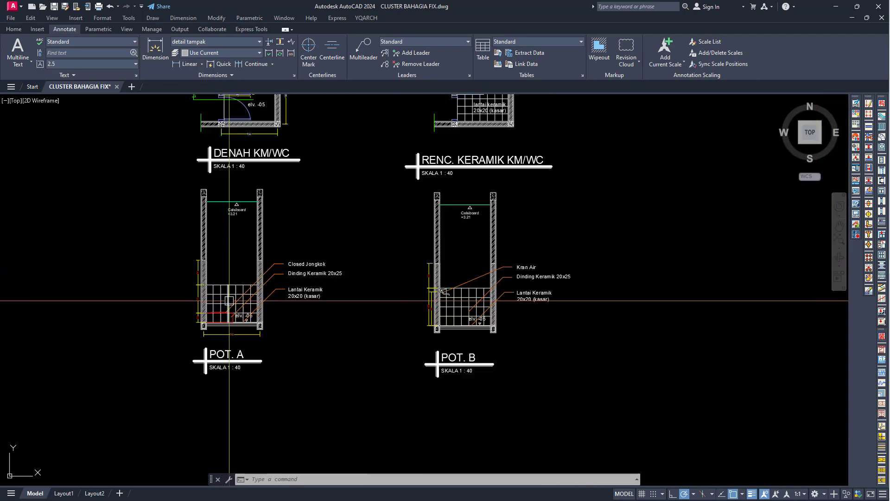
pyautogui.scroll(-8, 242, 297)
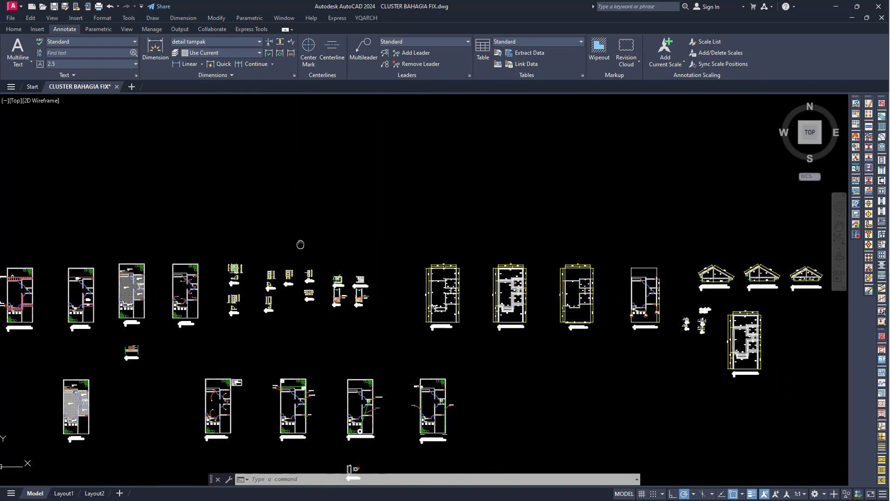
pyautogui.scroll(1, 208, 184)
pyautogui.moveTo(614, 292); pyautogui.dragTo(503, 318)
pyautogui.scroll(8, 506, 299)
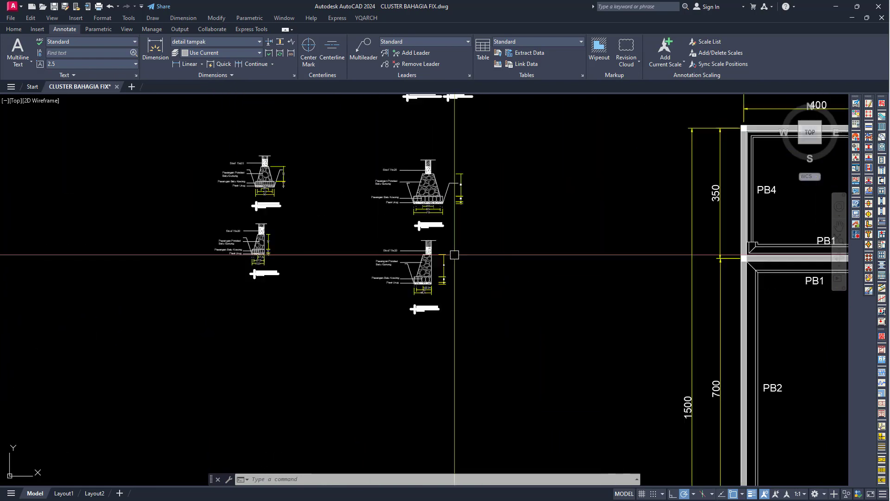
pyautogui.moveTo(421, 210); pyautogui.dragTo(423, 328)
pyautogui.moveTo(424, 245)
pyautogui.mouseDown()
pyautogui.moveTo(427, 309)
pyautogui.moveTo(411, 267)
pyautogui.mouseUp()
# - Examine the width and thickness dimensions of the Pasir Urug layer in Detail Pondasi PB1 and the detail below it
pyautogui.scroll(-4, 427, 308)
pyautogui.scroll(8, 408, 253)
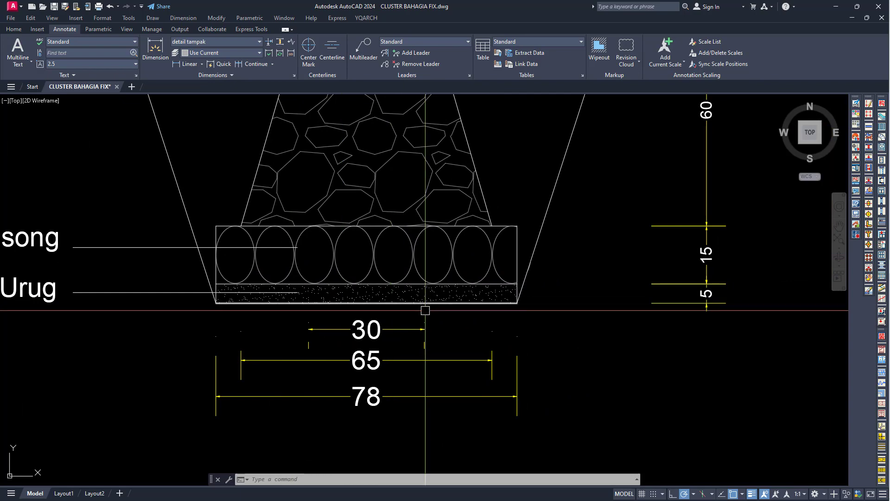
pyautogui.scroll(-2, 427, 309)
pyautogui.moveTo(427, 310); pyautogui.dragTo(396, 330)
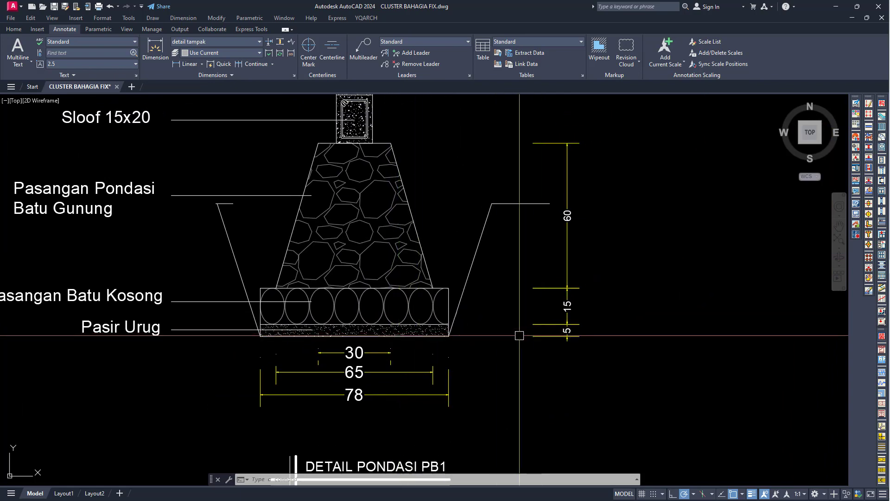
pyautogui.scroll(2, 578, 334)
pyautogui.moveTo(336, 320); pyautogui.dragTo(396, 318)
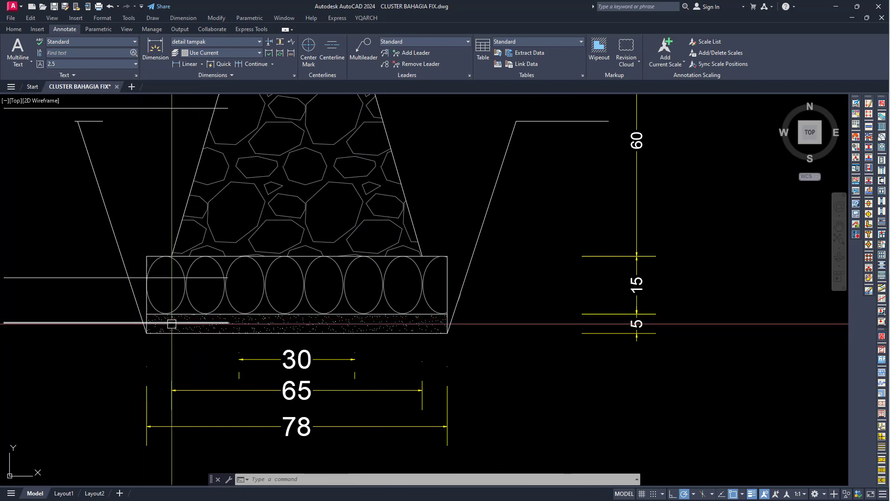
pyautogui.scroll(-3, 483, 323)
pyautogui.scroll(1, 498, 315)
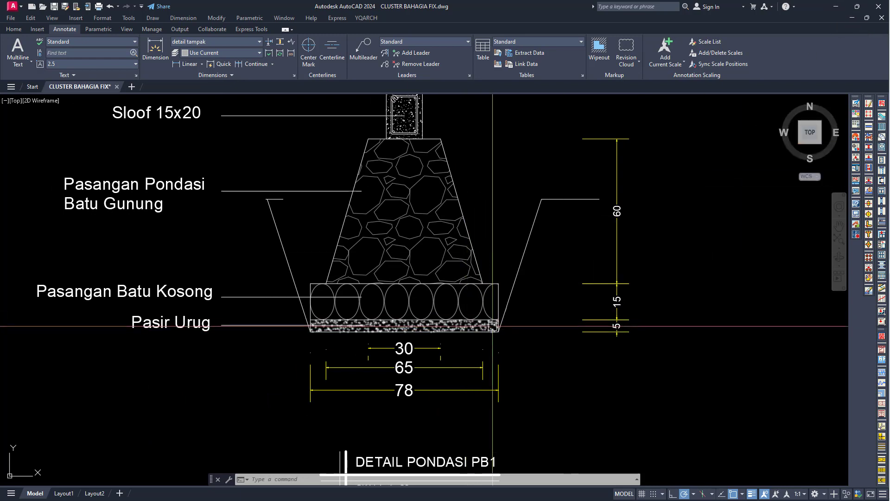
pyautogui.scroll(-4, 493, 326)
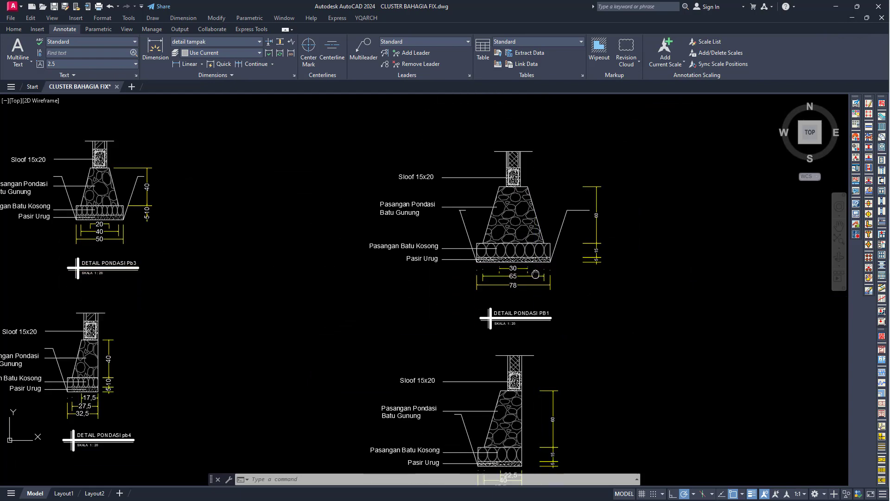
pyautogui.scroll(6, 511, 410)
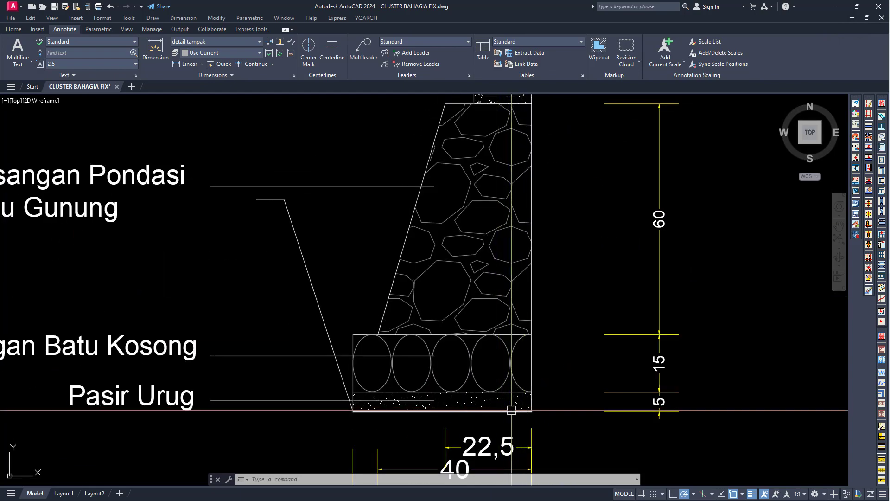
pyautogui.scroll(-3, 511, 410)
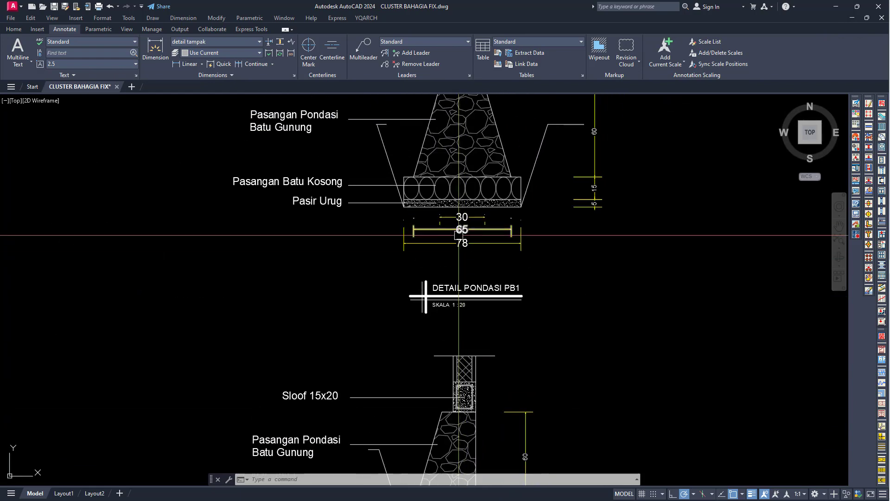
pyautogui.scroll(3, 469, 294)
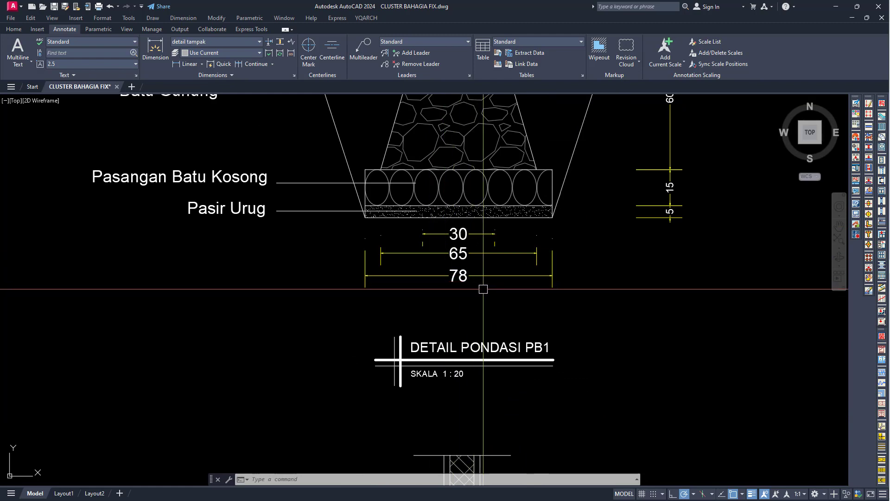
# - Switch back to Excel and fill the equals sign from G30 down through G32
pyautogui.click(837, 8)
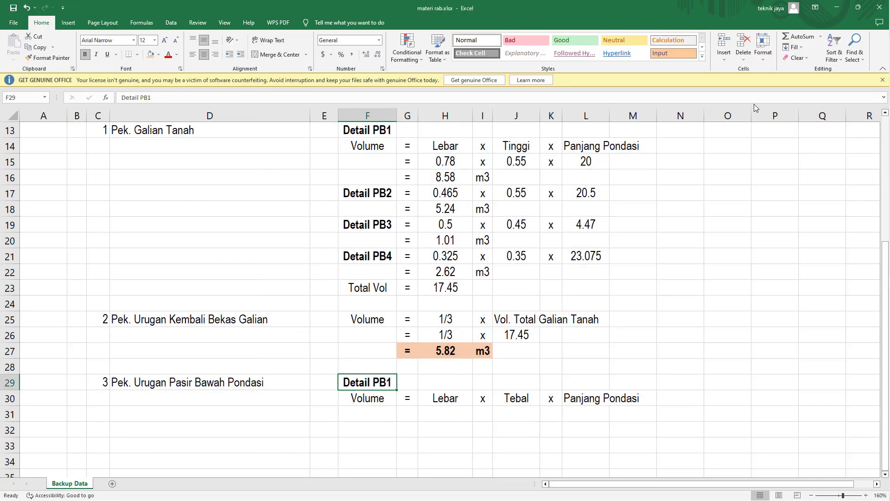
pyautogui.click(444, 413)
pyautogui.click(416, 414)
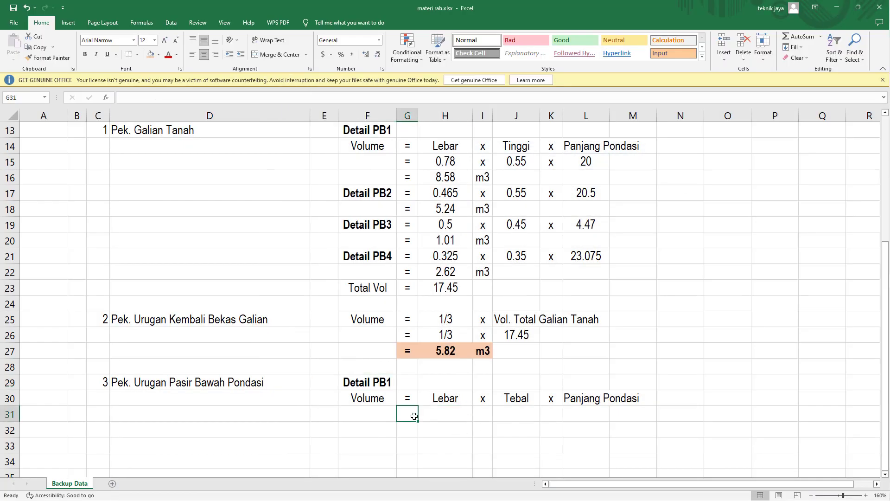
pyautogui.click(415, 401)
pyautogui.moveTo(418, 412); pyautogui.dragTo(417, 436)
# - Enter the width 0.78 in H31 and the thickness 0.05 in J31, with the x copied from I30 into I31
pyautogui.click(433, 413)
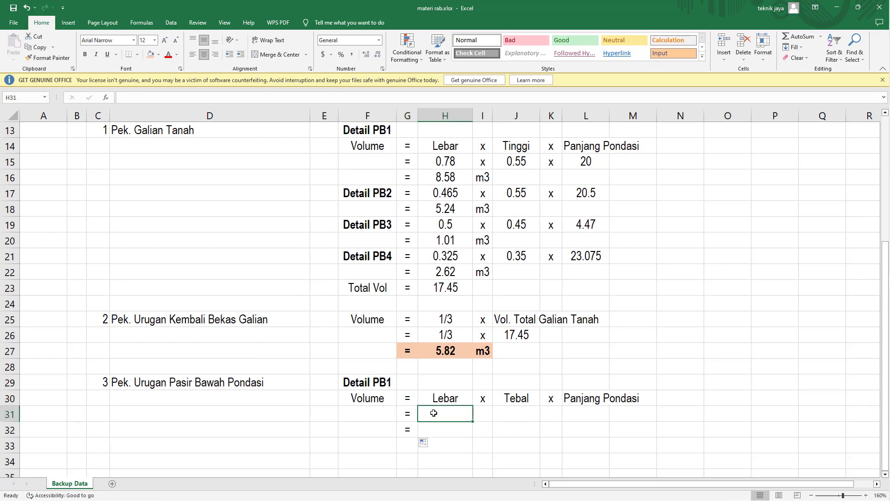
pyautogui.write('=')
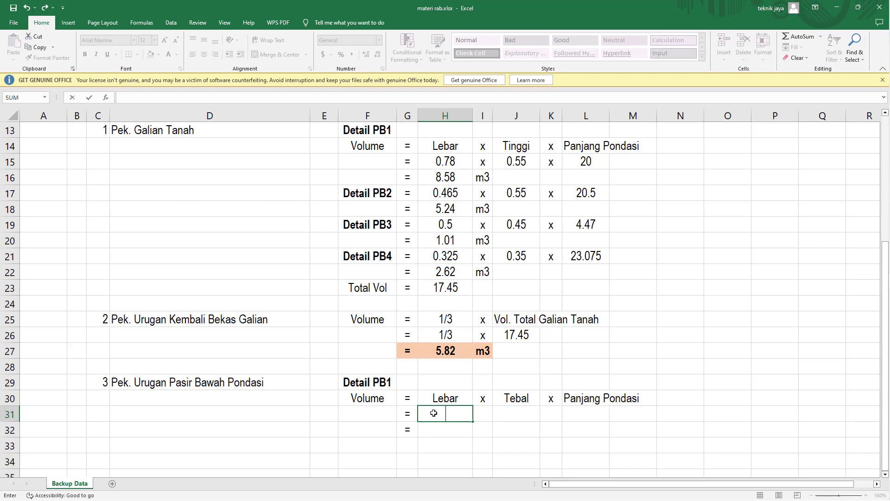
pyautogui.write('0.78')
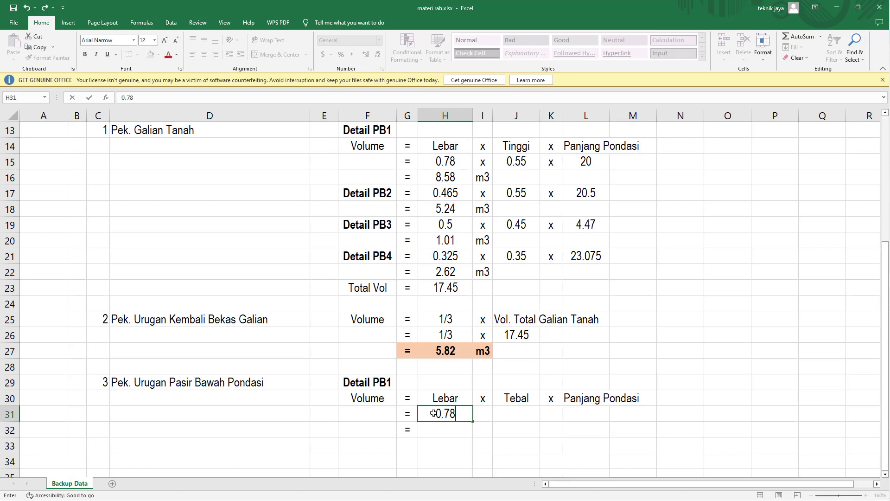
pyautogui.press('Return')
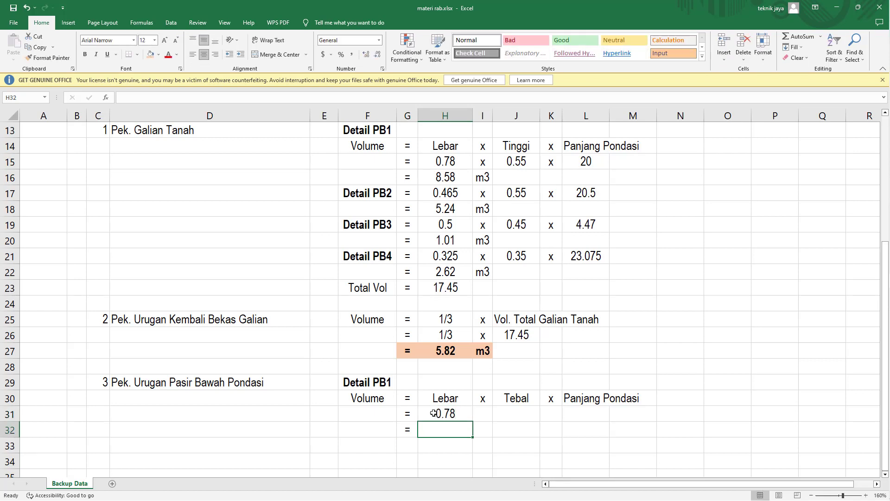
pyautogui.click(482, 397)
pyautogui.moveTo(493, 406); pyautogui.dragTo(492, 419)
pyautogui.click(517, 413)
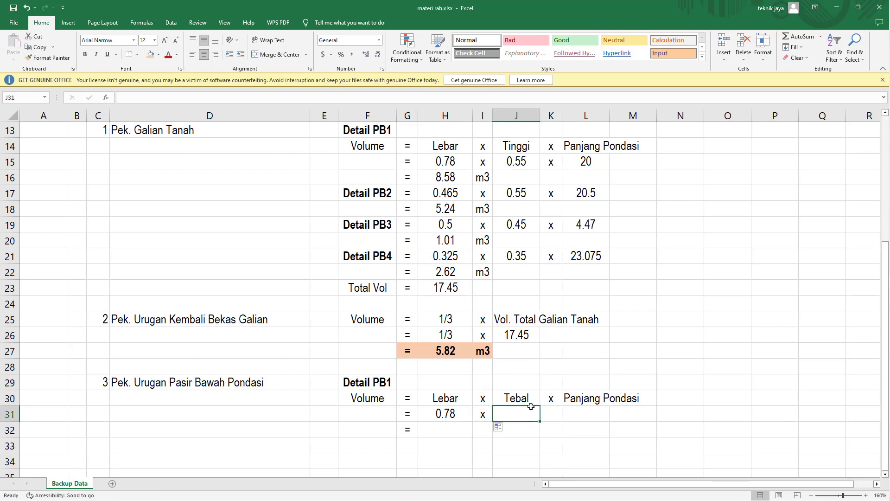
pyautogui.write('0.05')
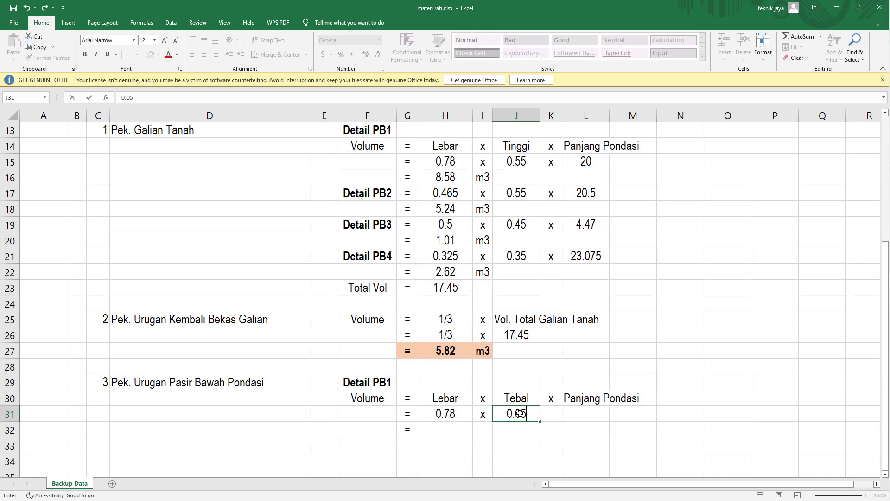
pyautogui.press('Return')
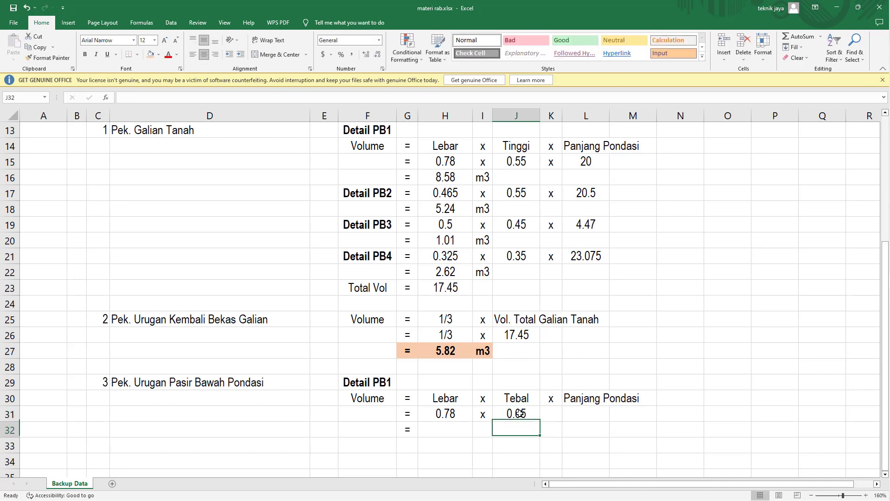
# - Copy the x from K30 into K31 and link L31 to the PB1 foundation length in L15
pyautogui.click(551, 414)
pyautogui.click(552, 398)
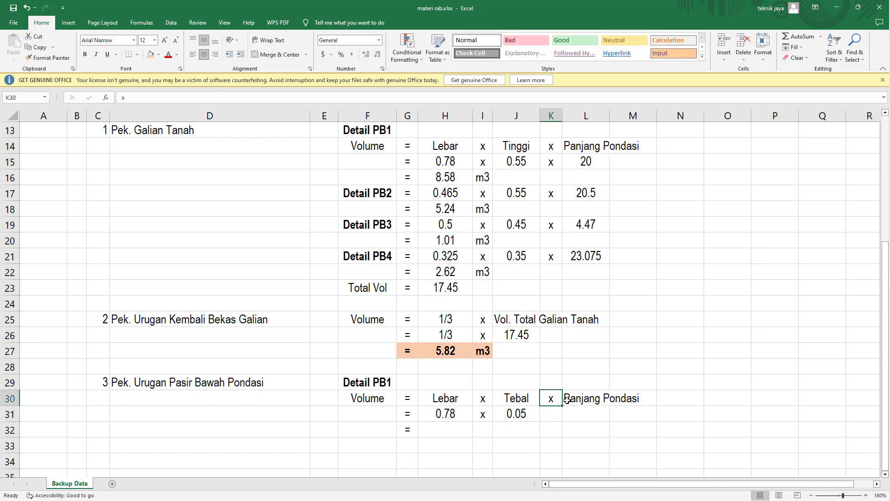
pyautogui.moveTo(563, 407); pyautogui.dragTo(562, 416)
pyautogui.click(580, 414)
pyautogui.write('=')
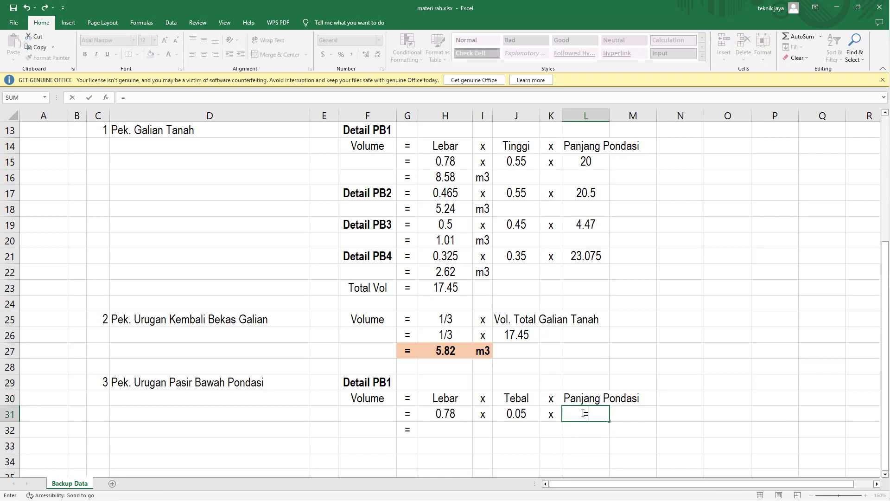
pyautogui.click(589, 162)
pyautogui.press('Return')
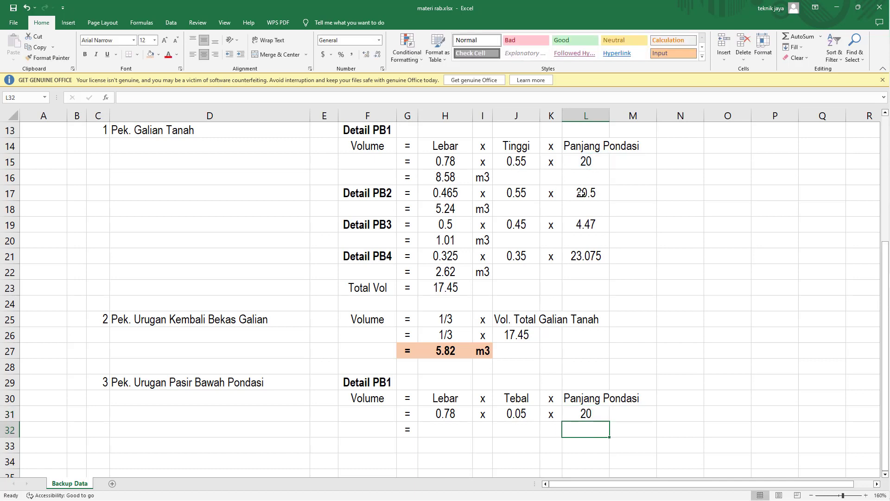
# - Calculate the PB1 sand fill volume in H32 with =H31*J31*L31 and enter the unit m3 in I32
pyautogui.click(442, 427)
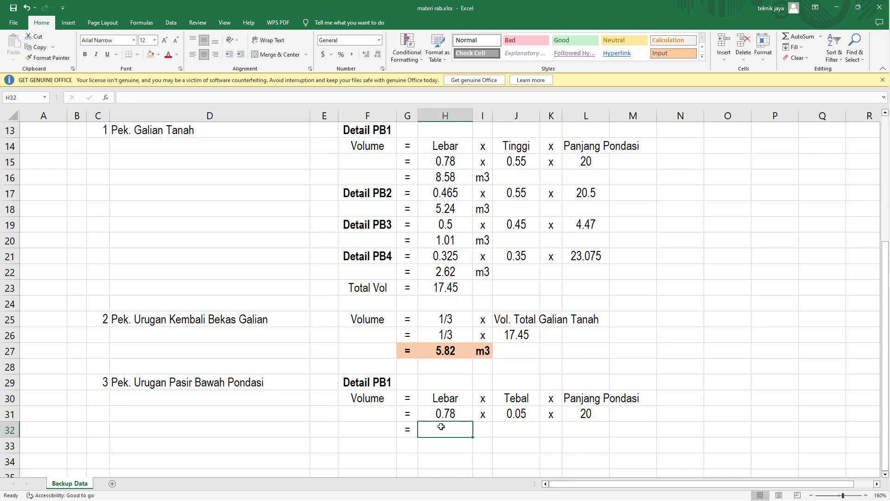
pyautogui.write('=')
pyautogui.click(444, 410)
pyautogui.write('*')
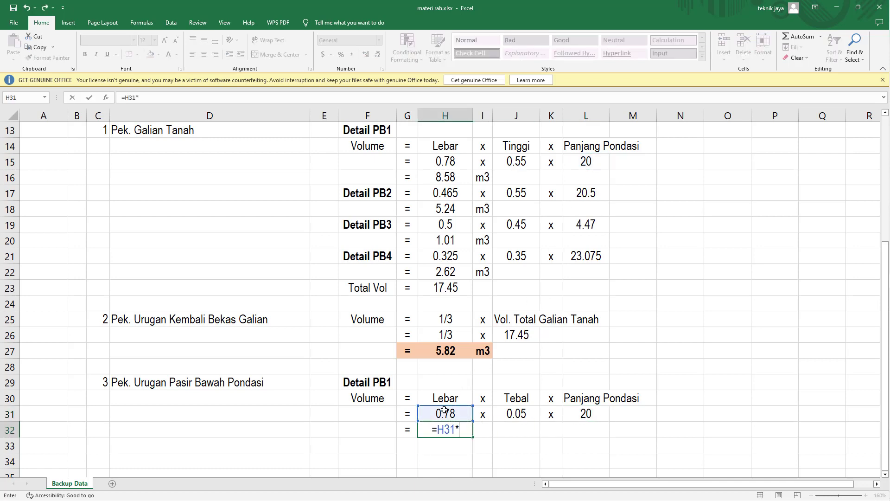
pyautogui.click(520, 412)
pyautogui.write('*')
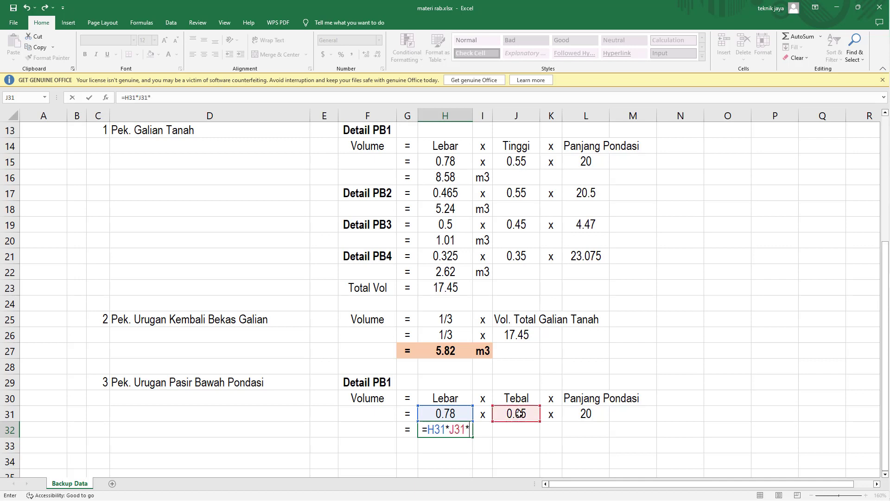
pyautogui.click(582, 409)
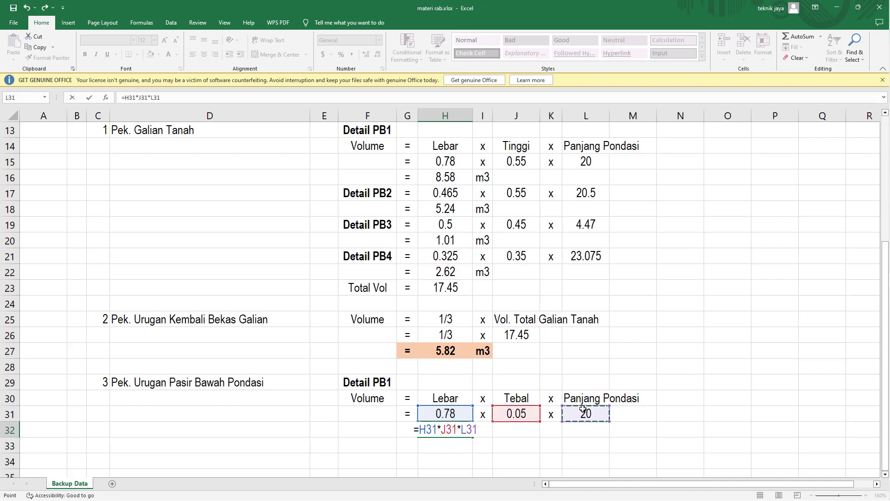
pyautogui.press('Return')
pyautogui.click(485, 426)
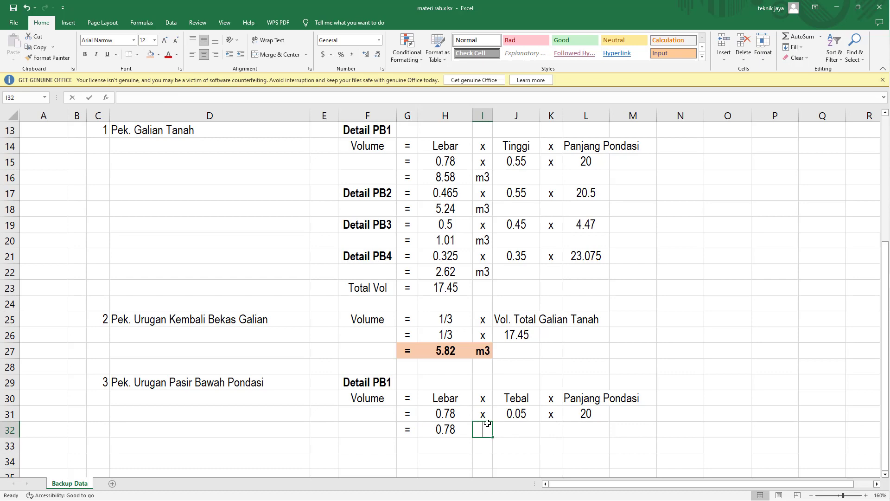
pyautogui.write('m3')
pyautogui.press('Return')
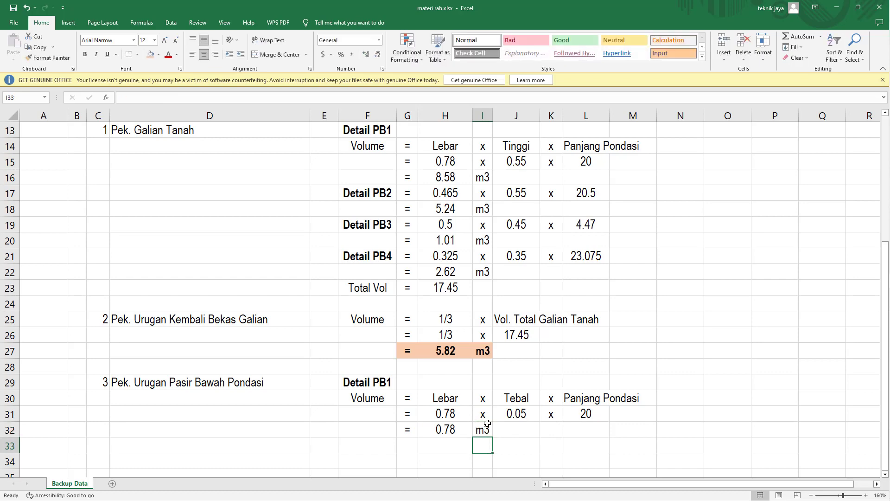
# - Copy the PB1 sand fill block F29:M32 and paste it starting at F33
pyautogui.scroll(-1, 487, 423)
pyautogui.moveTo(349, 336); pyautogui.dragTo(627, 378)
pyautogui.hotkey('ctrl', 'c')
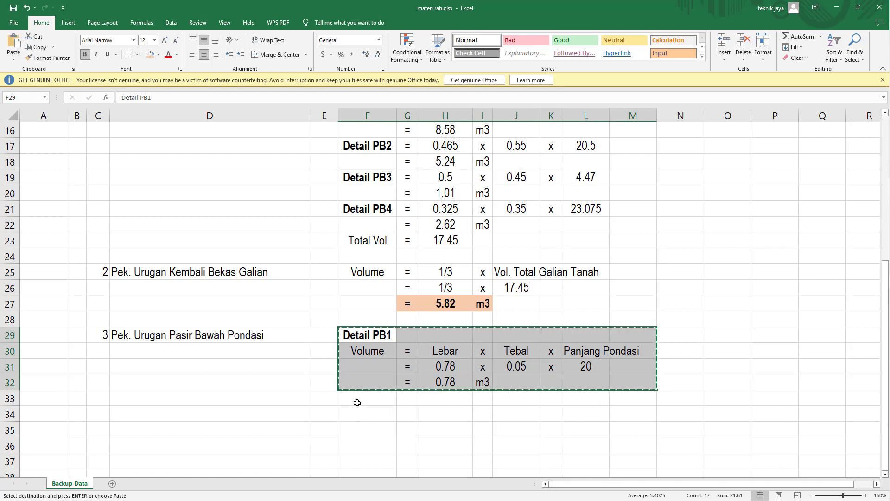
pyautogui.click(357, 402)
pyautogui.hotkey('ctrl', 'v')
pyautogui.press('Escape')
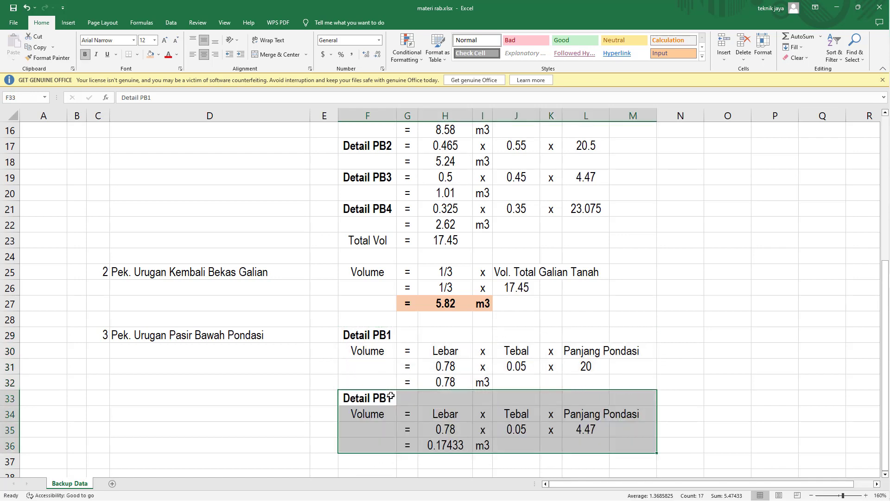
# - Change the heading of the copied sand fill block in F33 to Detail PB2
pyautogui.doubleClick(391, 397)
pyautogui.press('BackSpace')
pyautogui.write('2')
pyautogui.press('Return')
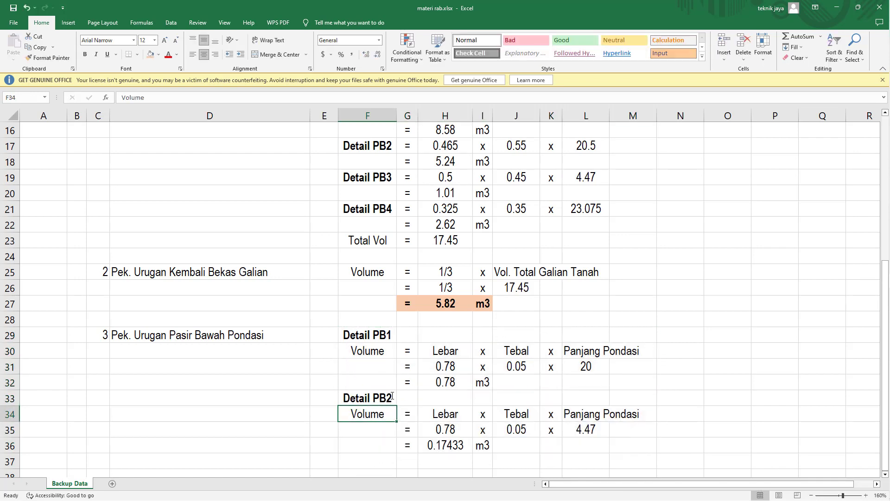
pyautogui.scroll(1, 443, 204)
pyautogui.scroll(1, 443, 204)
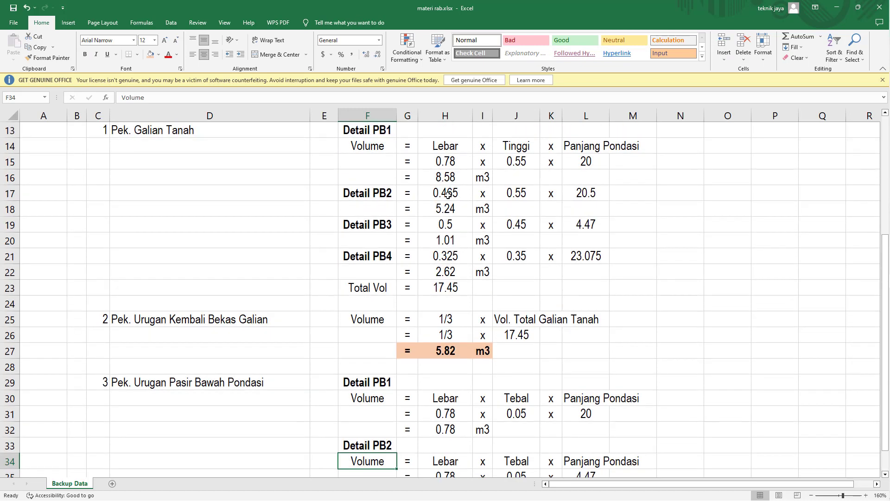
pyautogui.scroll(-3, 447, 193)
pyautogui.click(452, 429)
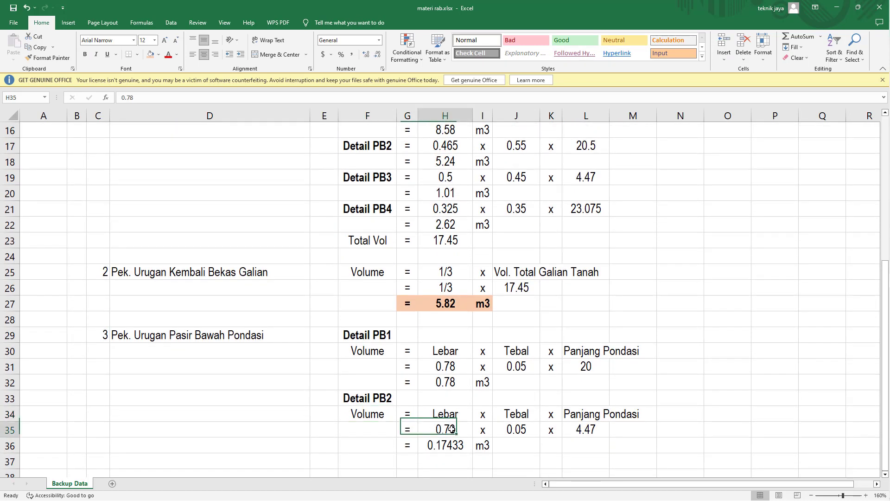
pyautogui.write('=')
pyautogui.scroll(4, 452, 352)
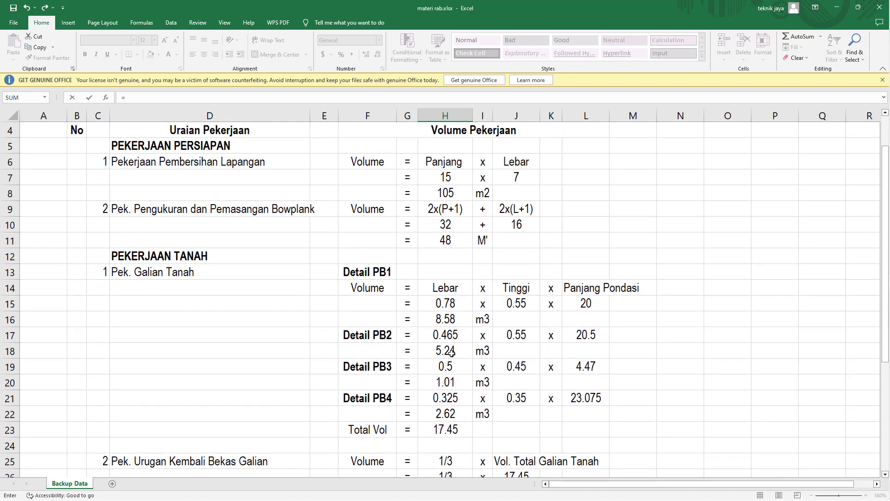
pyautogui.press('Escape')
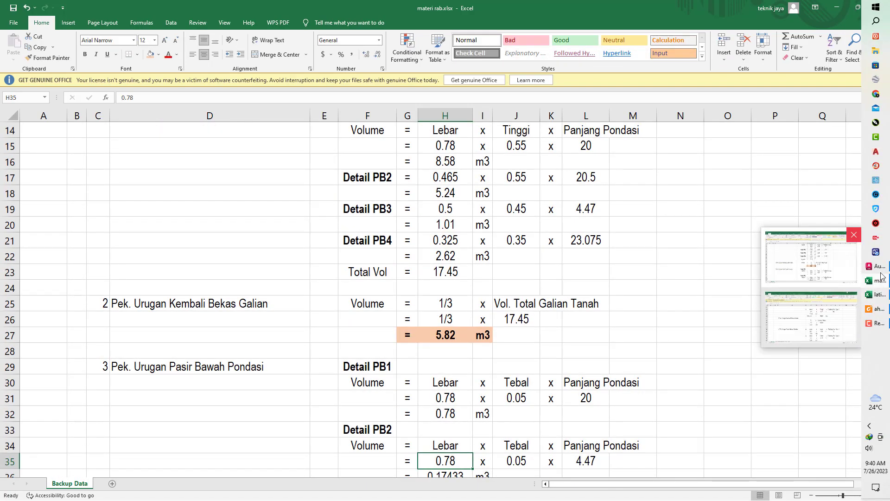
# - Switch to the AutoCAD drawing to check the PB2 foundation detail's dimensions, and return to the Excel workbook
pyautogui.click(878, 266)
pyautogui.scroll(-5, 487, 318)
pyautogui.scroll(5, 487, 373)
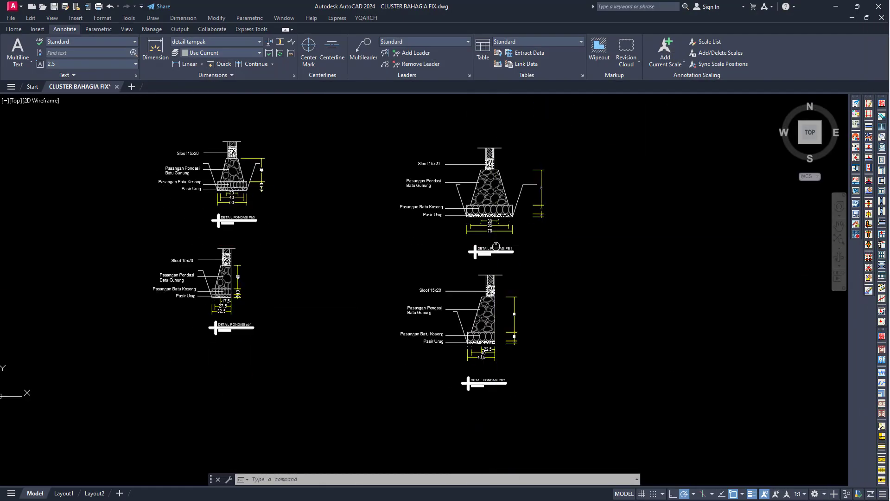
pyautogui.click(837, 8)
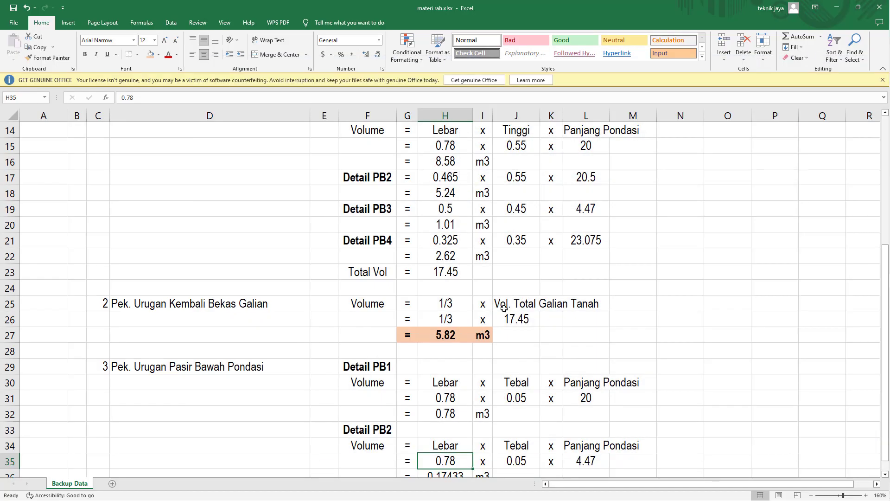
# - Link the PB2 sand fill width in H35 to the PB2 excavation width in H17
pyautogui.scroll(1, 504, 308)
pyautogui.scroll(-2, 498, 417)
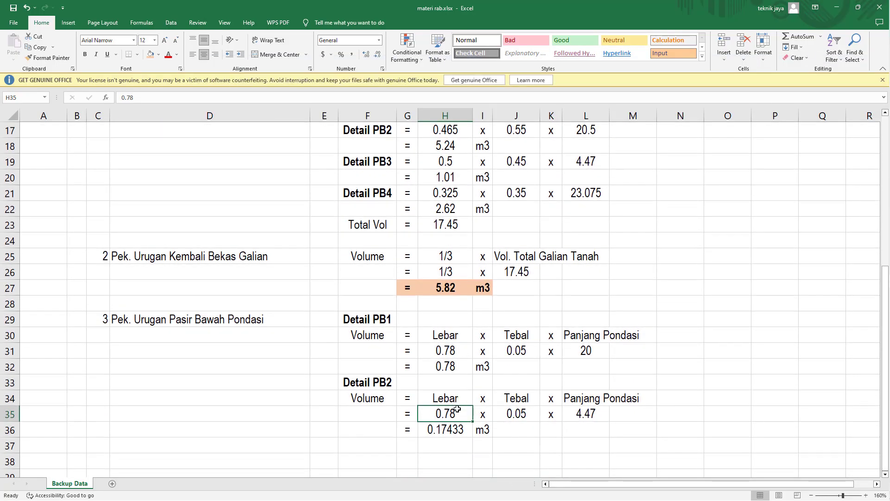
pyautogui.write('=')
pyautogui.scroll(2, 456, 399)
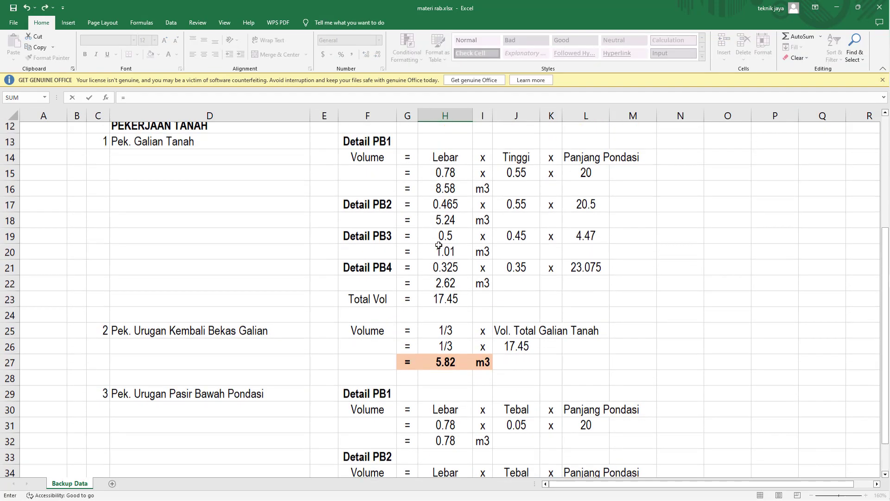
pyautogui.click(455, 223)
pyautogui.press('Return')
pyautogui.scroll(-1, 466, 310)
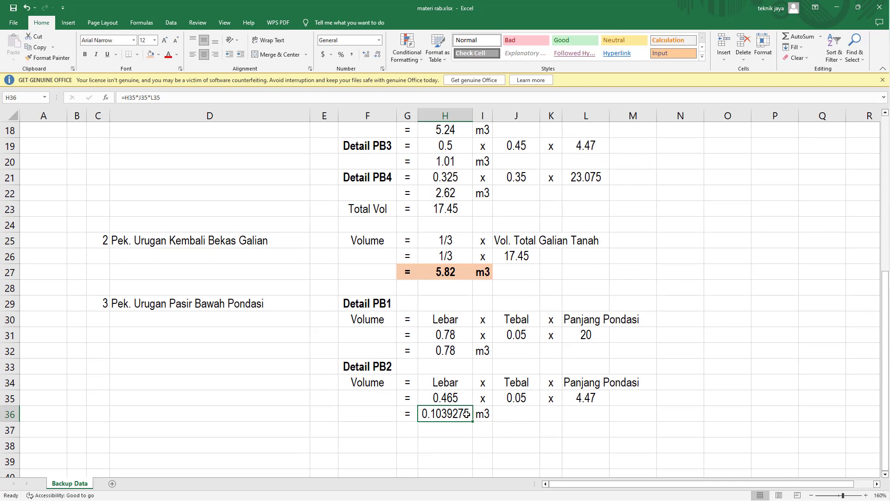
# - Link the PB2 foundation length in L35 to the PB2 excavation length in L17
pyautogui.click(513, 401)
pyautogui.click(571, 400)
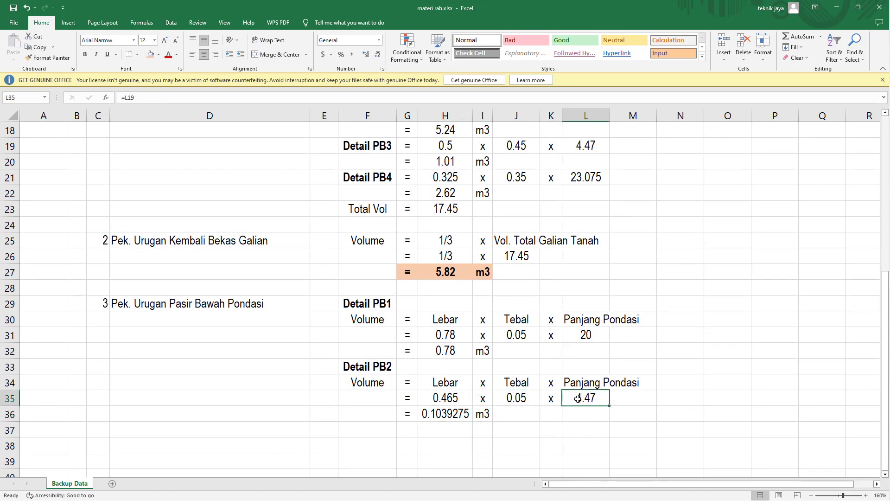
pyautogui.write('=')
pyautogui.scroll(2, 578, 398)
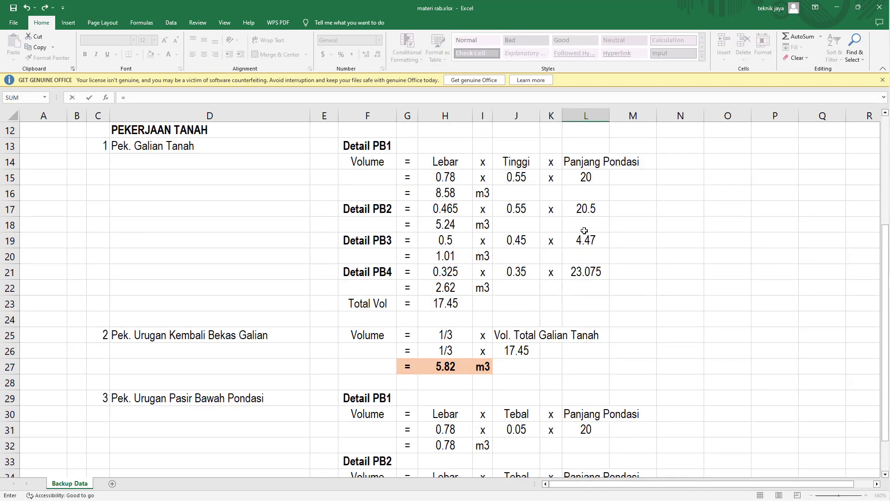
pyautogui.click(587, 209)
pyautogui.press('Return')
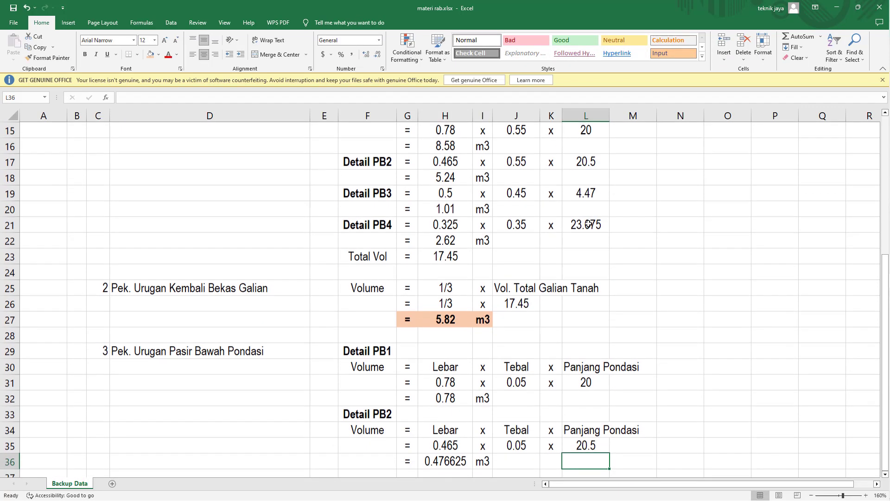
# - Reduce the PB2 sand fill volume in H36 to three decimal places
pyautogui.scroll(-2, 504, 336)
pyautogui.click(447, 367)
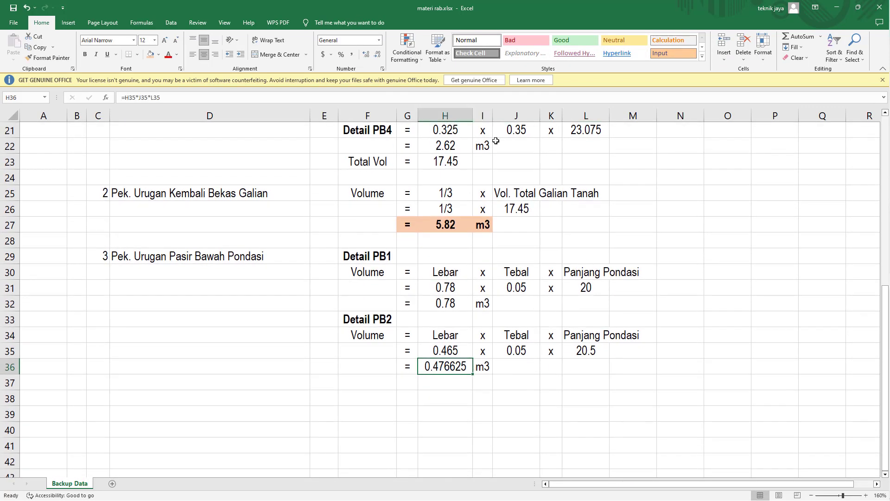
pyautogui.click(379, 56)
pyautogui.click(379, 56)
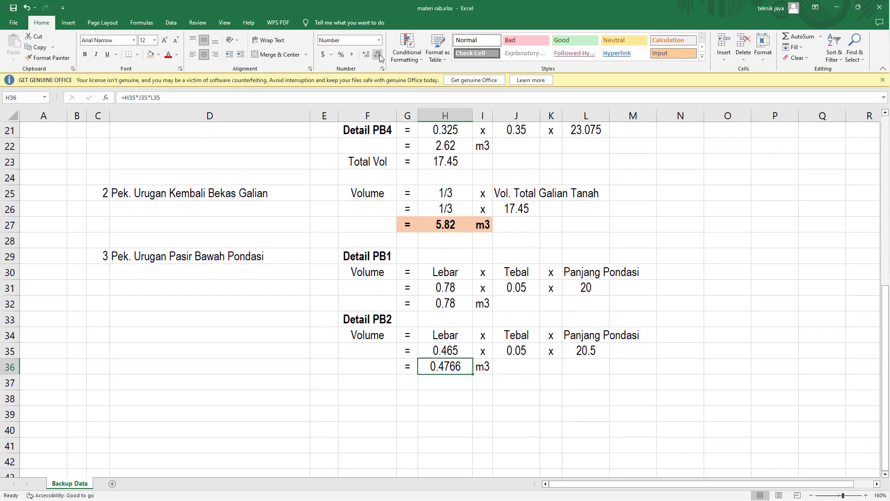
pyautogui.click(380, 55)
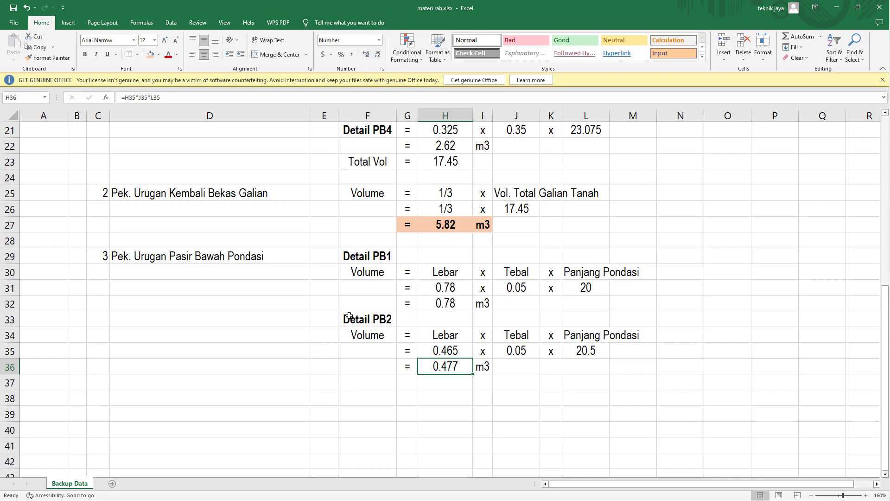
# - Copy the PB2 sand fill block F33:M36 to F37 and change the copy's heading to Detail PB3
pyautogui.moveTo(366, 320); pyautogui.dragTo(628, 364)
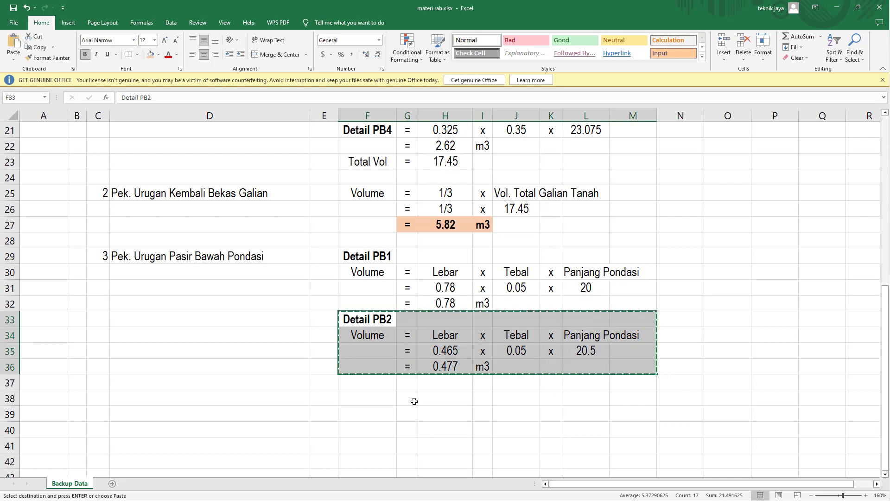
pyautogui.hotkey('ctrl', 'c')
pyautogui.click(374, 383)
pyautogui.hotkey('ctrl', 'v')
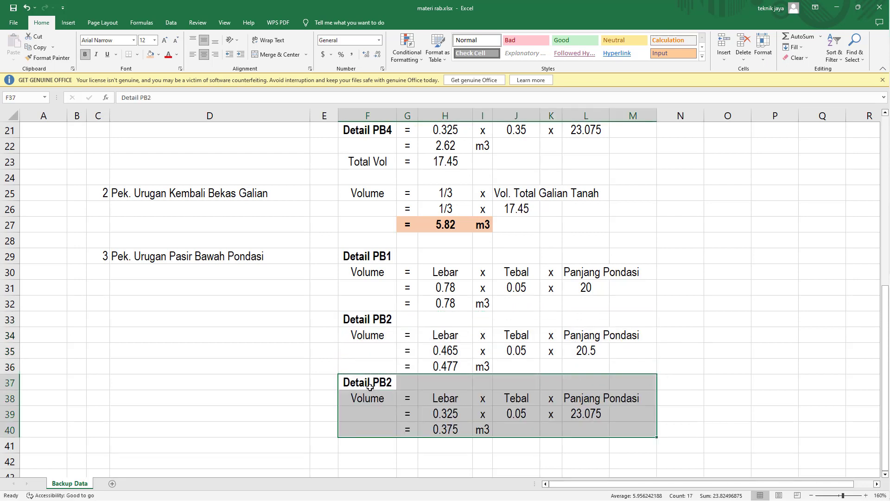
pyautogui.doubleClick(366, 382)
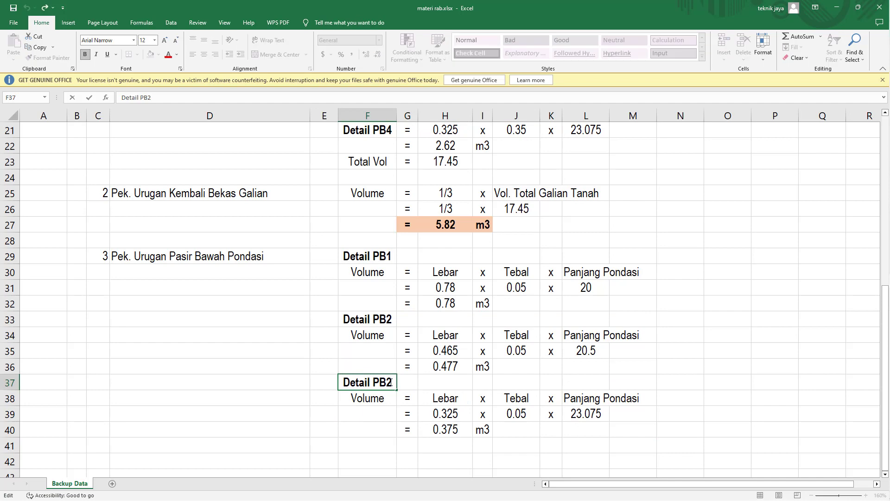
pyautogui.press('BackSpace')
pyautogui.write('3')
pyautogui.press('Return')
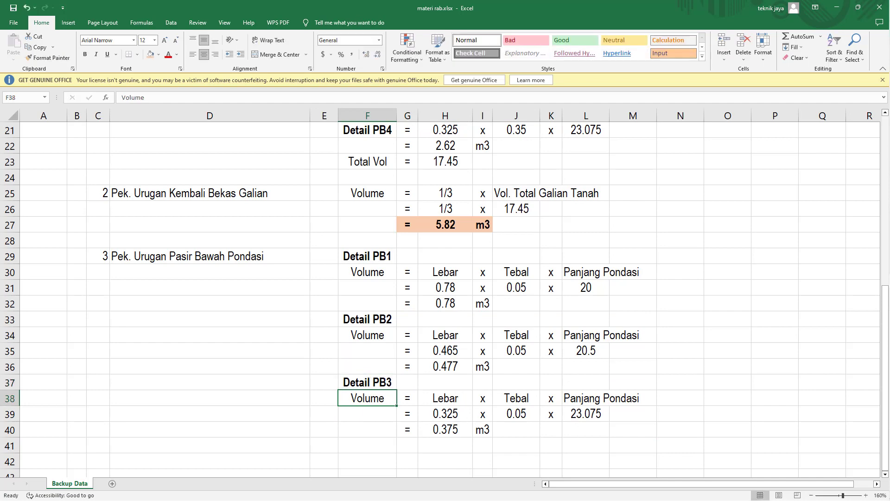
# - Switch to the AutoCAD drawing to check the PB3 foundation detail's width and sand thickness, and return to the Excel workbook
pyautogui.click(877, 266)
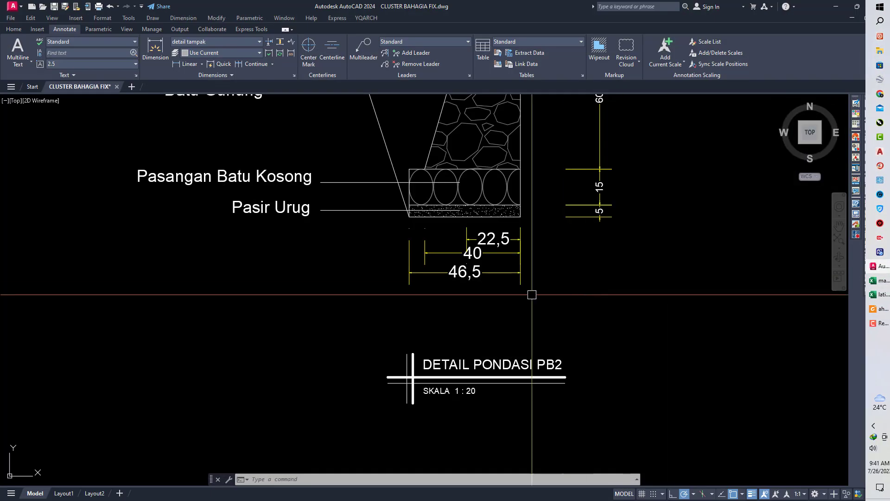
pyautogui.scroll(-5, 532, 295)
pyautogui.scroll(7, 334, 193)
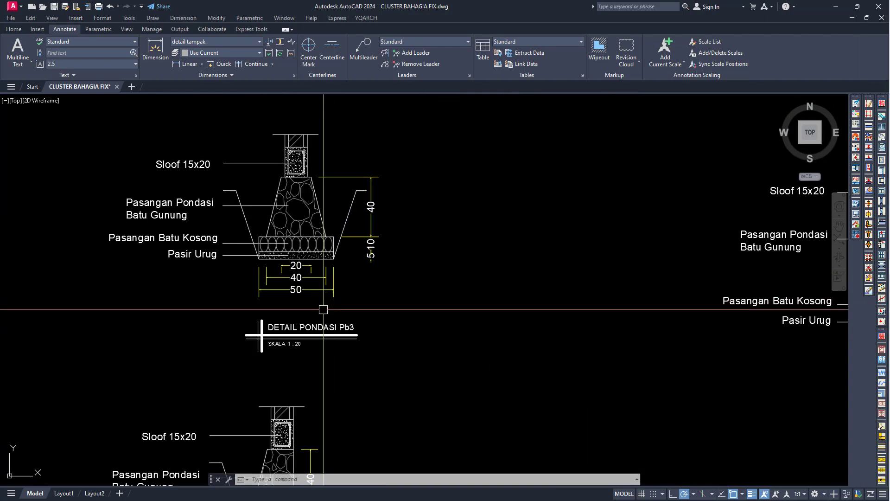
pyautogui.scroll(2, 333, 315)
pyautogui.scroll(-2, 334, 315)
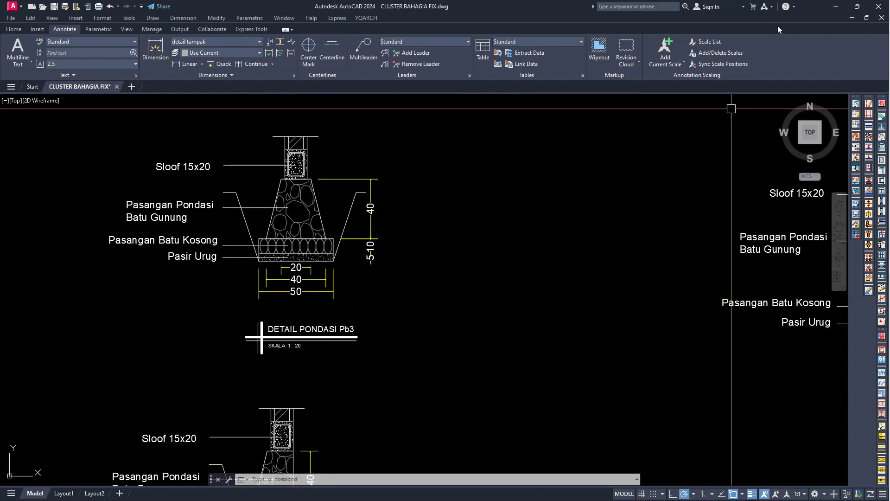
pyautogui.click(835, 7)
# - Link the PB3 sand fill width in H39 to the PB3 excavation width in H19
pyautogui.click(449, 210)
pyautogui.scroll(1, 449, 211)
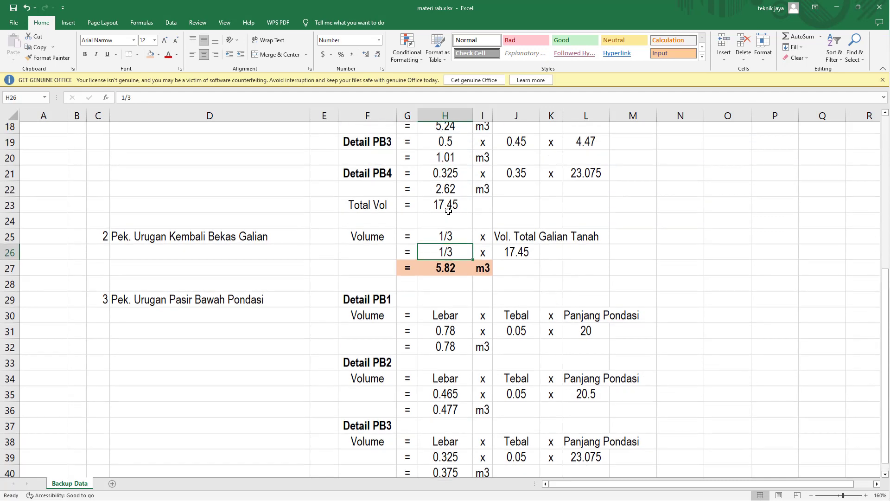
pyautogui.scroll(1, 448, 211)
pyautogui.scroll(-3, 455, 199)
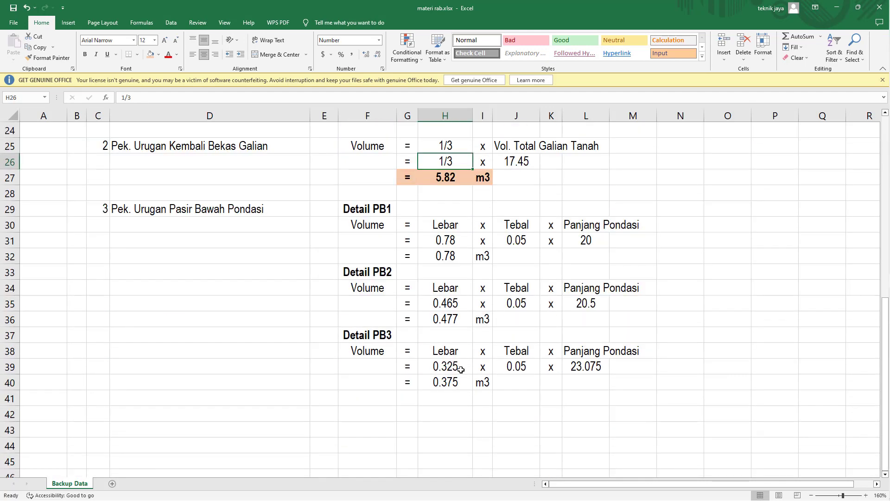
pyautogui.click(461, 369)
pyautogui.write('=')
pyautogui.scroll(4, 460, 370)
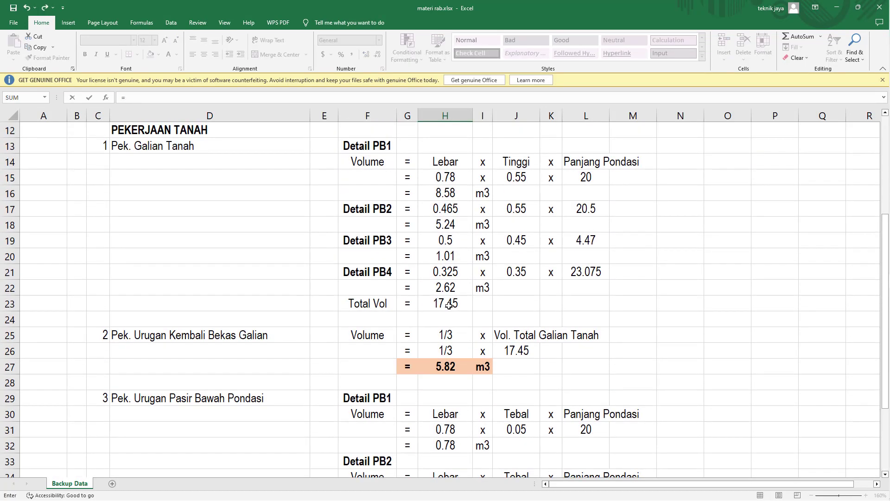
pyautogui.click(452, 242)
pyautogui.press('Return')
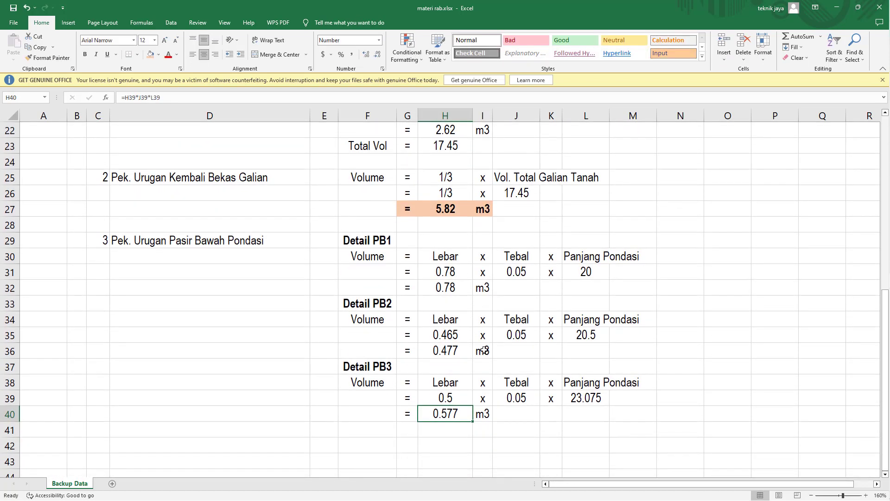
# - Link the PB3 foundation length in L39 to the PB3 excavation length in L19
pyautogui.click(527, 397)
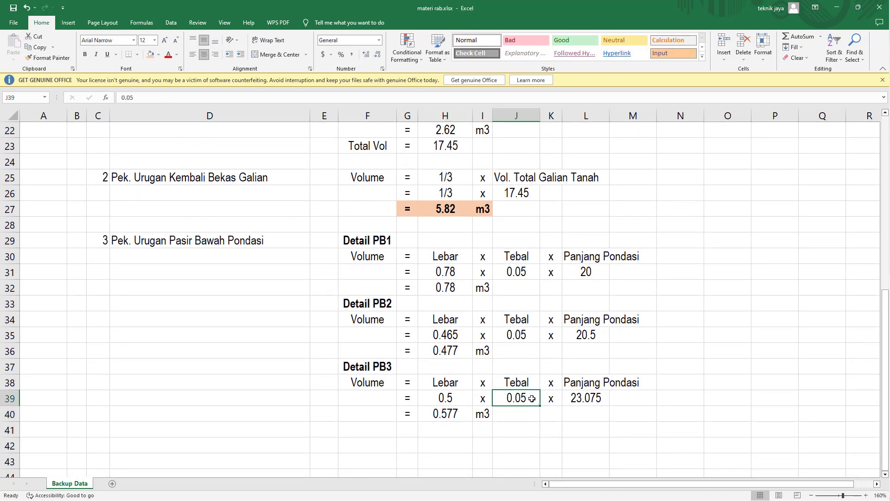
pyautogui.click(586, 401)
pyautogui.write('=')
pyautogui.scroll(3, 512, 372)
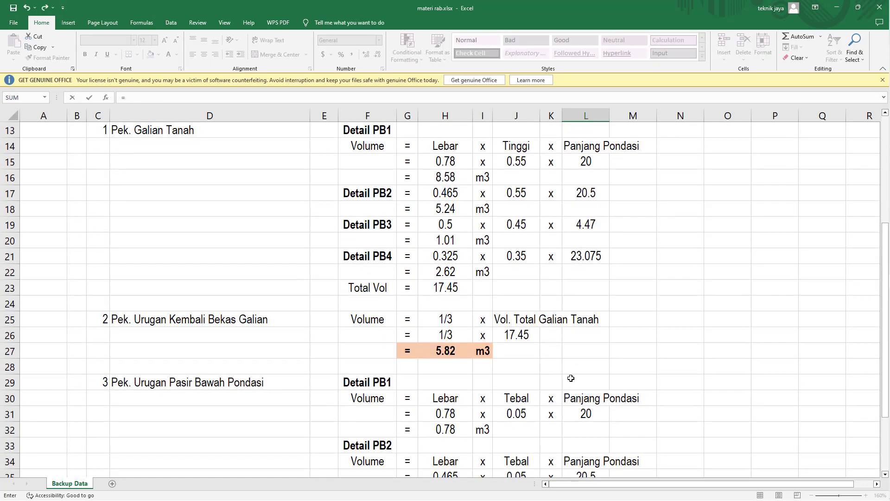
pyautogui.click(585, 222)
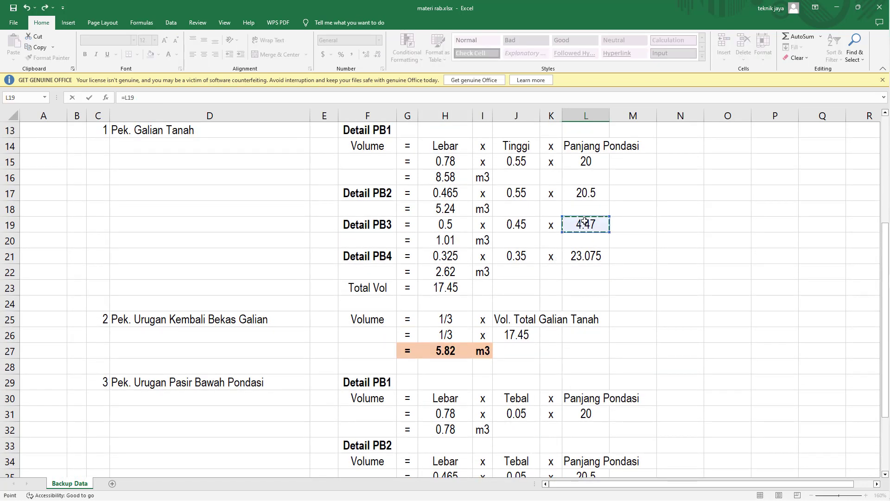
pyautogui.press('Return')
# - Copy the PB3 sand fill block F37:M40 and paste it starting at F41
pyautogui.scroll(-4, 585, 222)
pyautogui.moveTo(367, 319); pyautogui.dragTo(626, 365)
pyautogui.hotkey('ctrl', 'c')
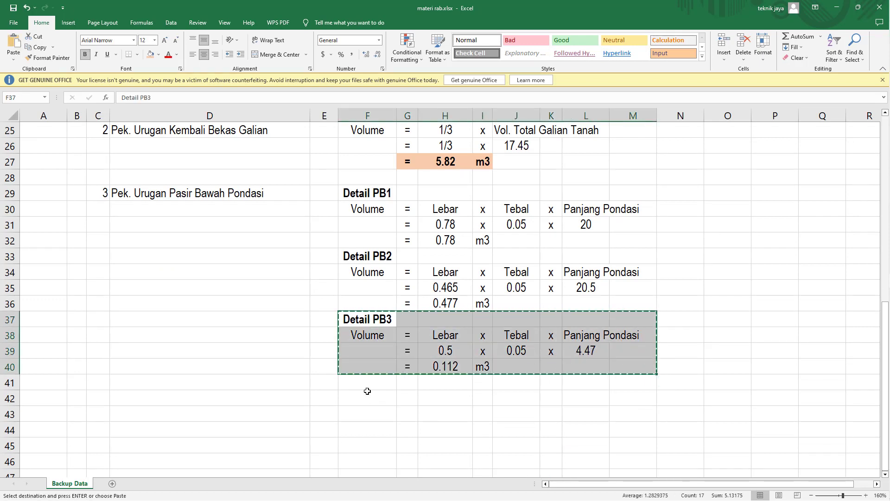
pyautogui.click(369, 386)
pyautogui.hotkey('ctrl', 'v')
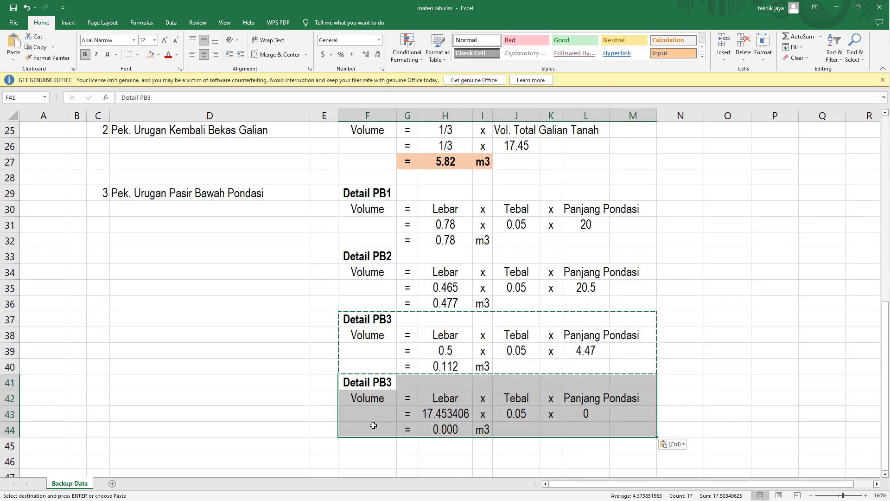
pyautogui.press('Escape')
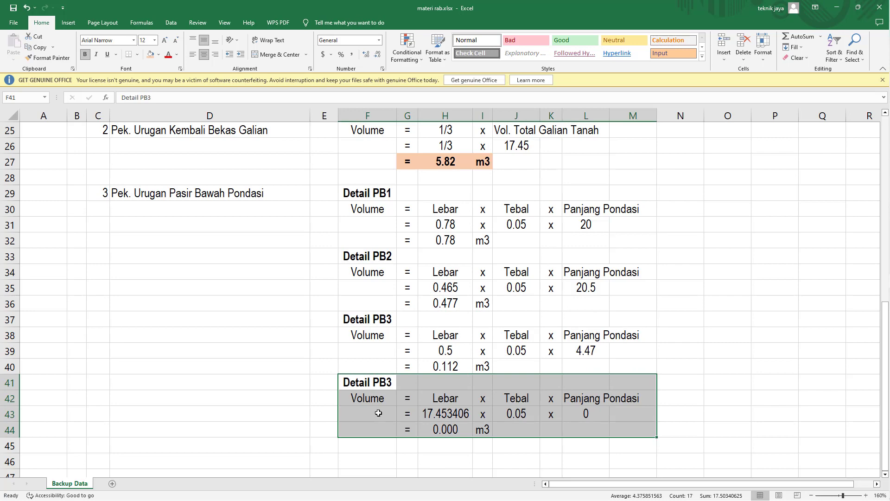
# - Link the sand fill width in H43 to the PB4 excavation width in H21
pyautogui.click(450, 415)
pyautogui.write('=')
pyautogui.scroll(3, 443, 399)
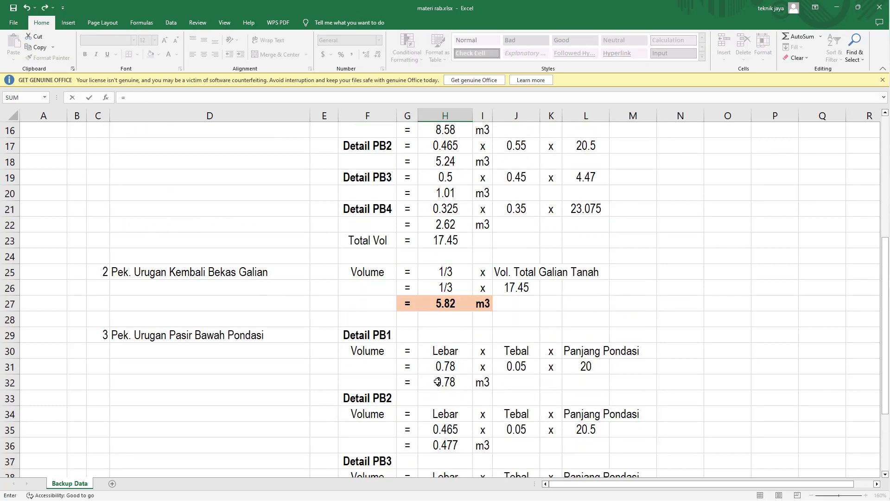
pyautogui.click(447, 204)
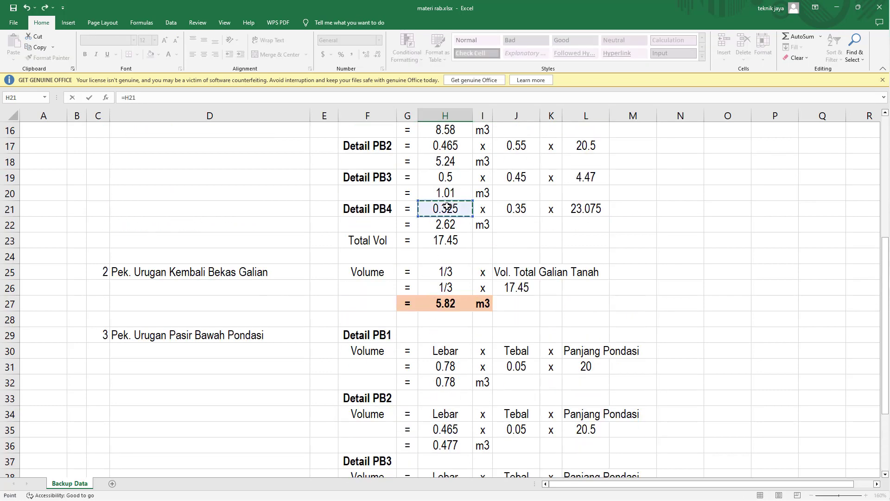
pyautogui.press('Return')
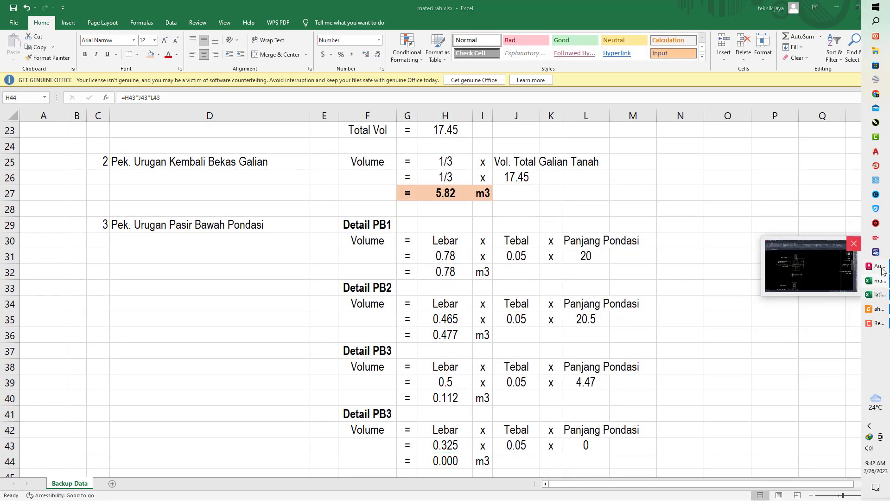
# - Switch to the AutoCAD drawing to check the PB4 foundation detail's sand thickness, and return to the thickness cell J43 in the Excel workbook
pyautogui.click(882, 270)
pyautogui.scroll(-3, 591, 276)
pyautogui.scroll(4, 591, 276)
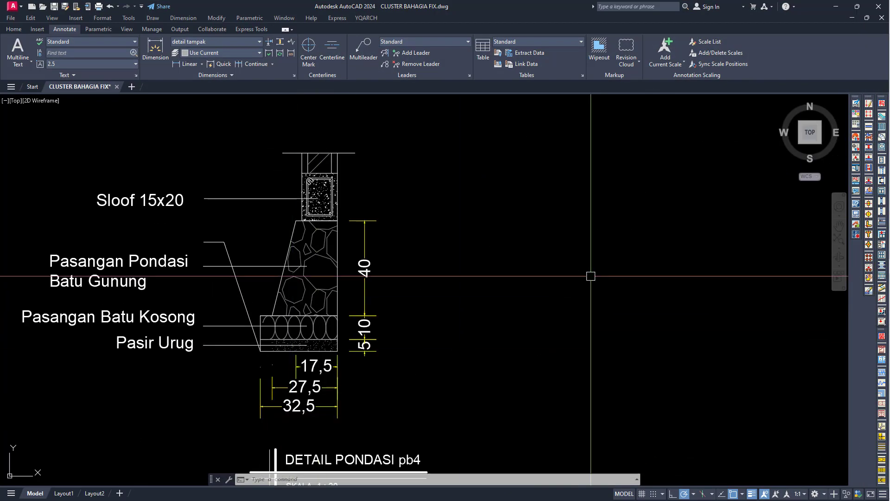
pyautogui.click(838, 10)
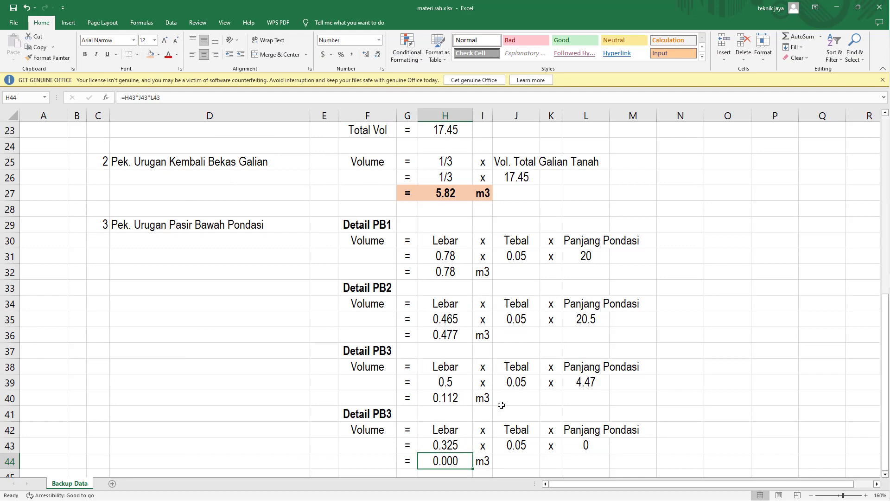
pyautogui.scroll(-2, 498, 403)
pyautogui.click(520, 349)
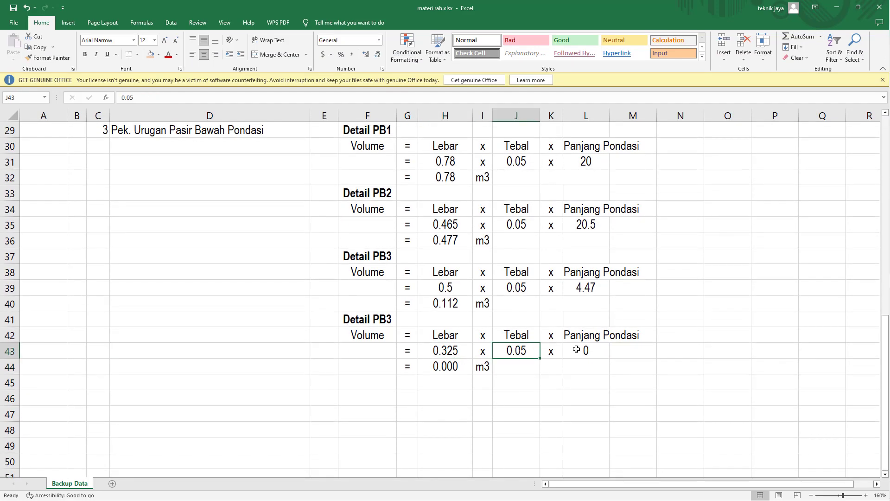
# - Link the foundation length in L43 to the PB4 excavation length in L21, and check the volume formula in H44
pyautogui.click(600, 347)
pyautogui.write('=')
pyautogui.scroll(6, 589, 347)
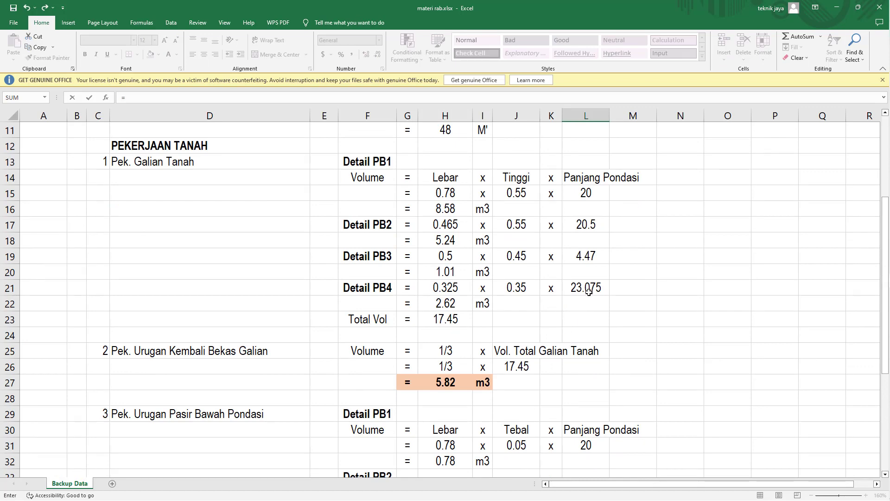
pyautogui.click(588, 289)
pyautogui.press('Return')
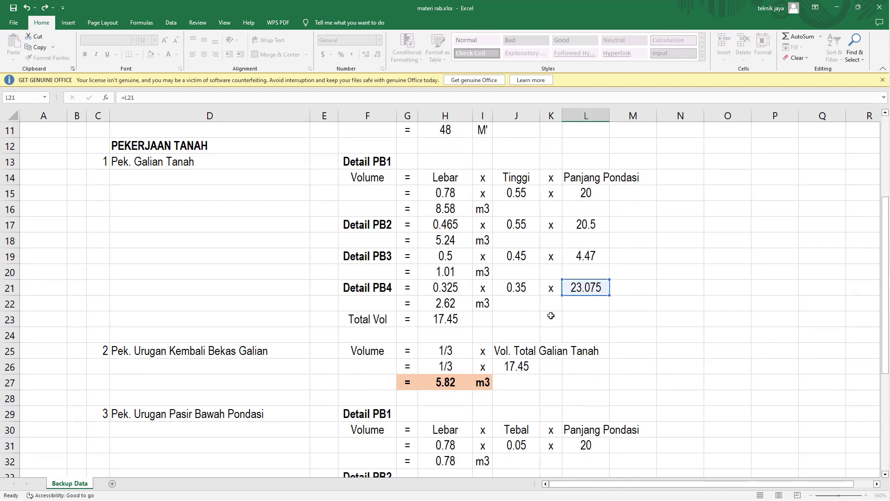
pyautogui.doubleClick(452, 366)
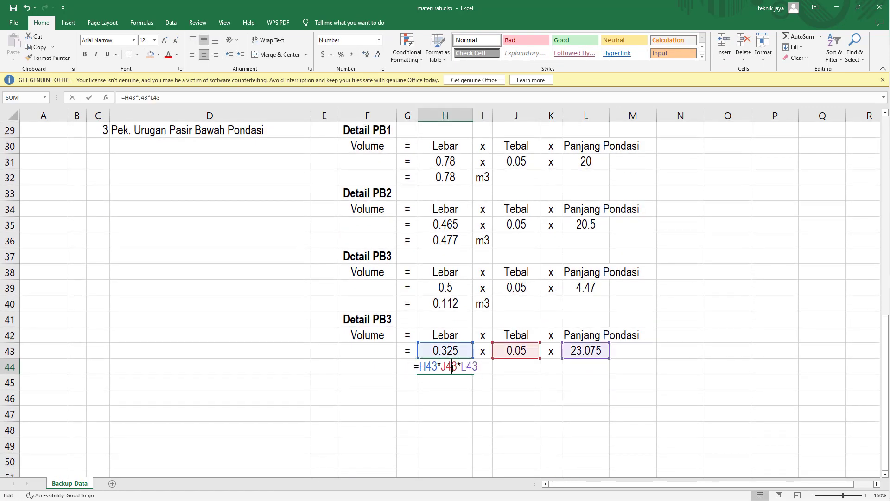
pyautogui.press('Escape')
pyautogui.scroll(1, 390, 392)
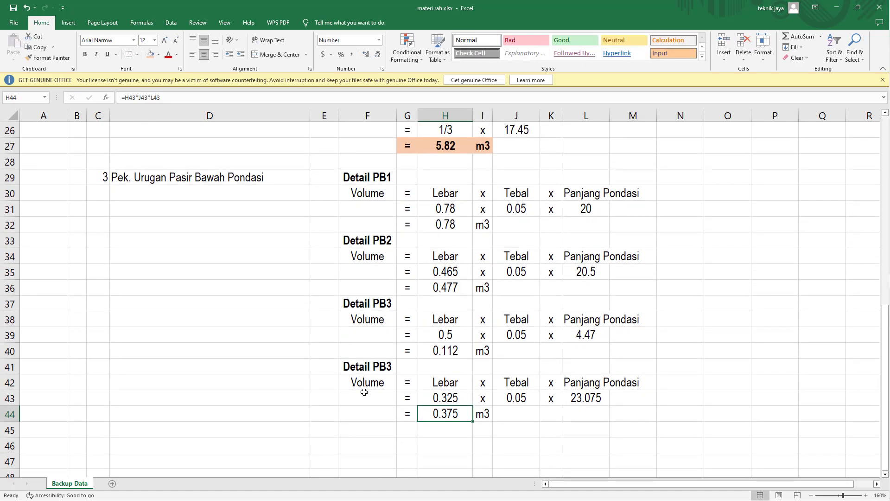
# - Label the sand fill total row with "Total Vol" in F45 and an equals sign in G45
pyautogui.click(360, 430)
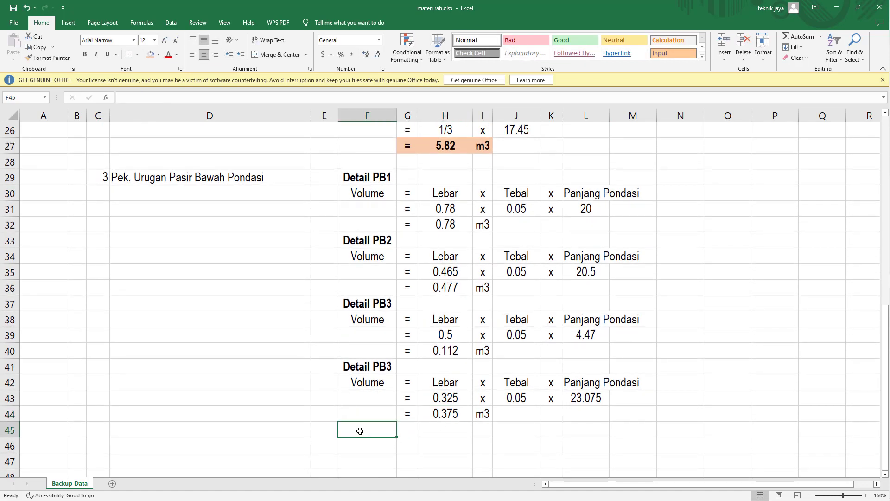
pyautogui.write('Tota')
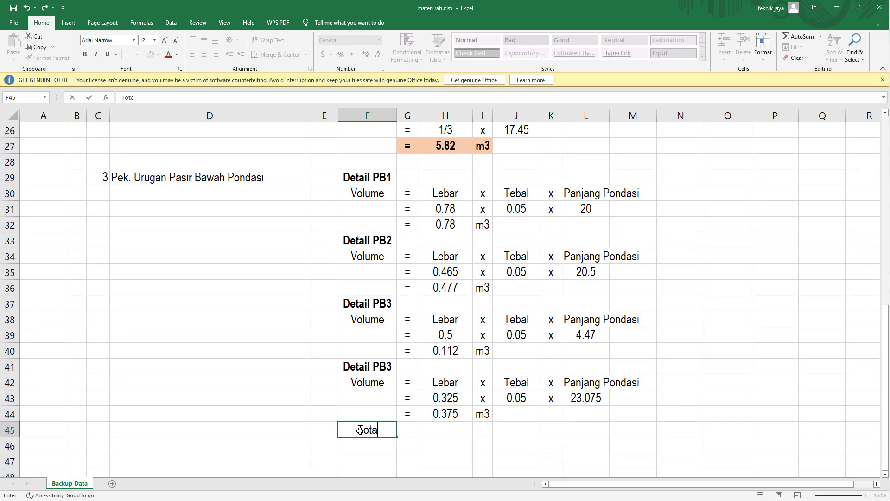
pyautogui.write('l VOl')
pyautogui.press('BackSpace')
pyautogui.press('BackSpace')
pyautogui.write('ol')
pyautogui.hotkey('ctrl', 'Return')
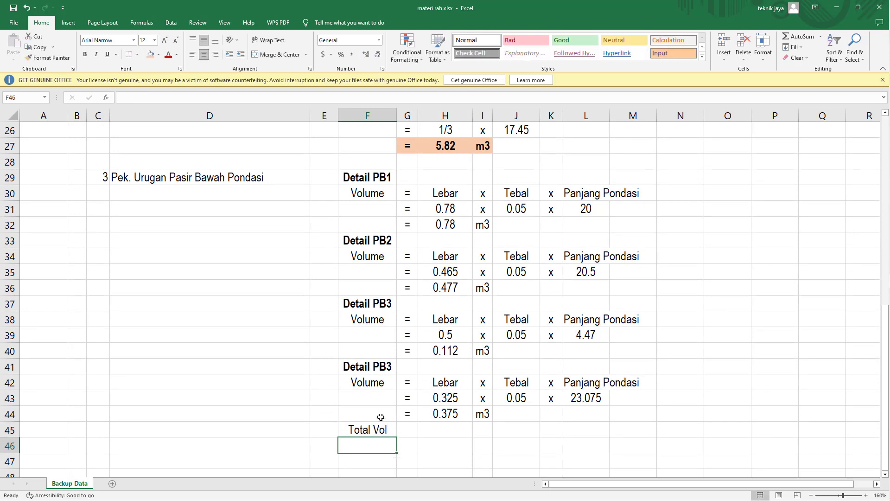
pyautogui.press('Right')
pyautogui.write('=')
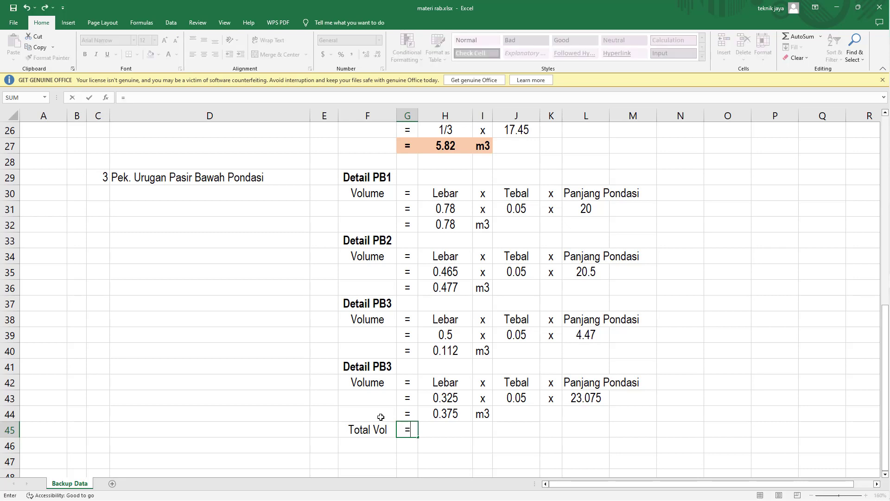
pyautogui.press('Return')
# - Sum the four sand fill volumes in H45 with the formula =H44+H40+H36+H32
pyautogui.click(444, 429)
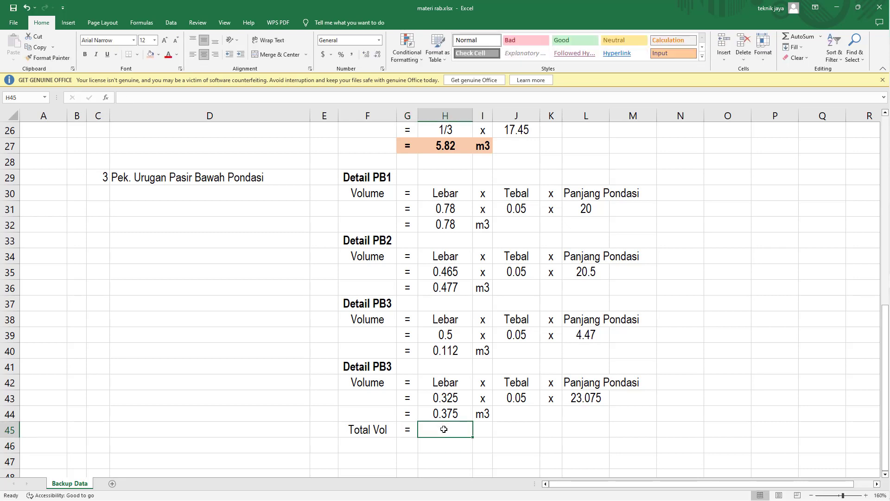
pyautogui.write('=')
pyautogui.click(448, 413)
pyautogui.write('+')
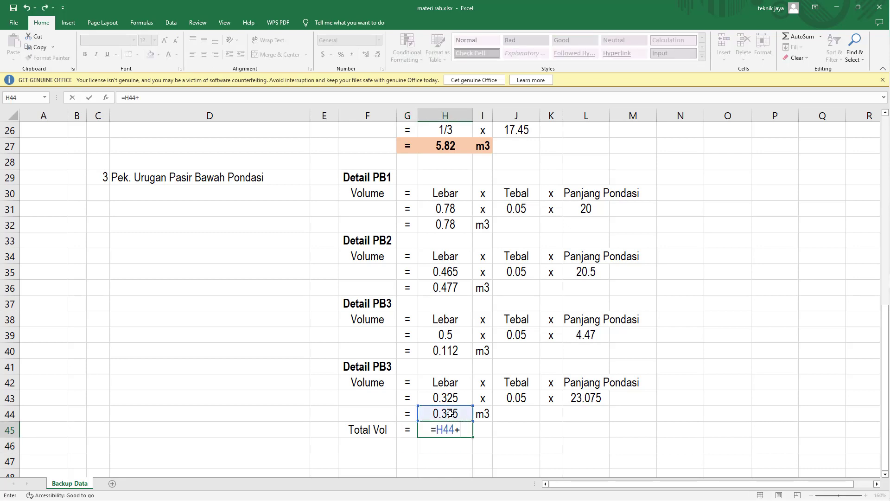
pyautogui.click(446, 346)
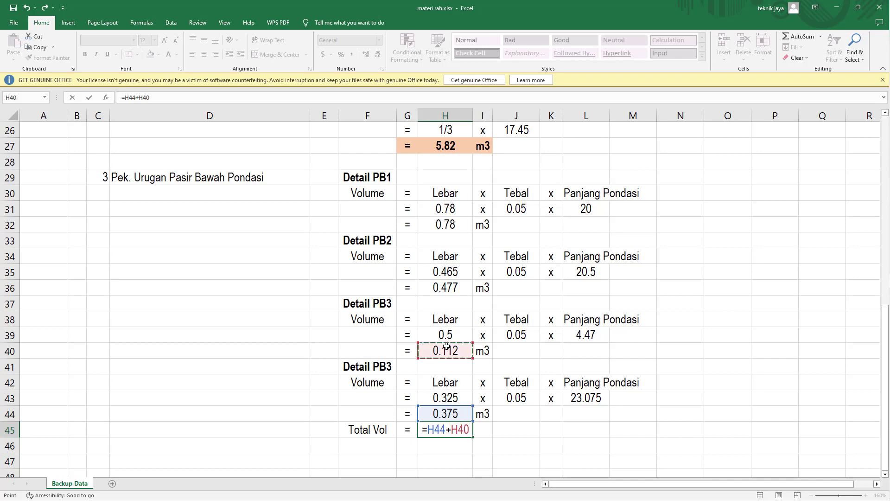
pyautogui.write('+')
pyautogui.click(449, 286)
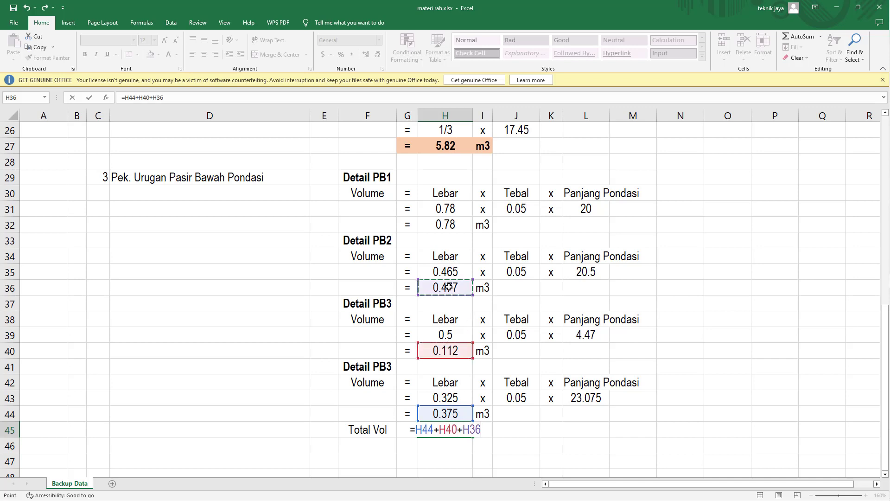
pyautogui.write('+')
pyautogui.click(446, 224)
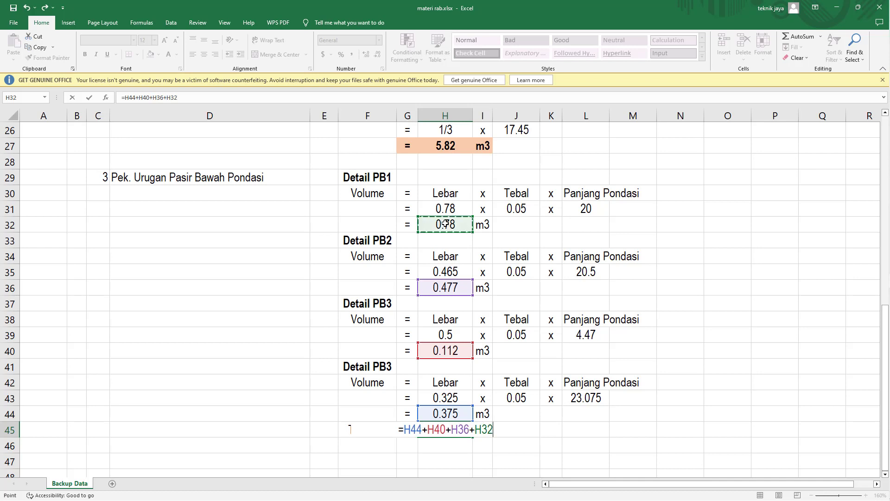
pyautogui.press('Return')
# - Make the total row cells F45:H45 bold and enter the unit m3 in I45
pyautogui.moveTo(362, 429); pyautogui.dragTo(445, 429)
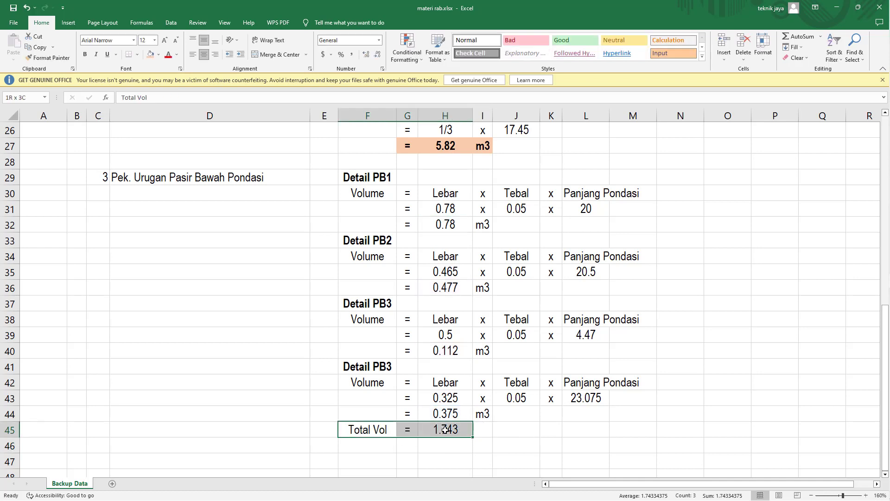
pyautogui.click(85, 55)
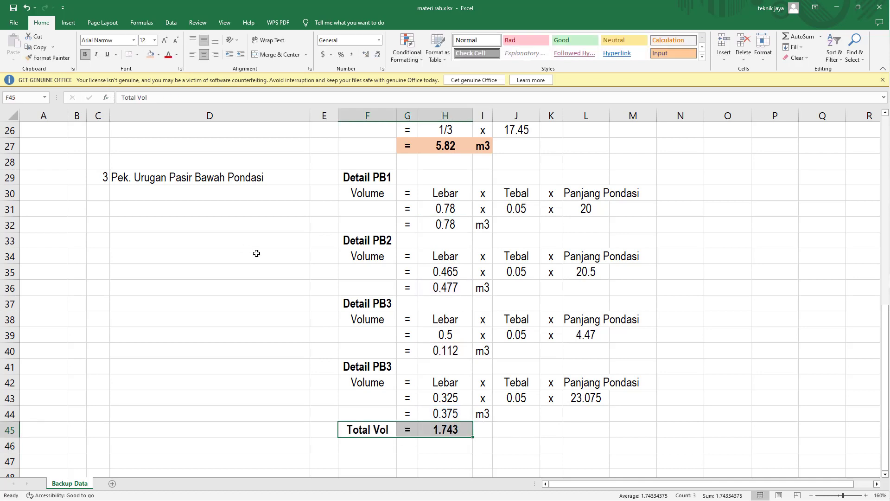
pyautogui.click(481, 424)
pyautogui.write('m3')
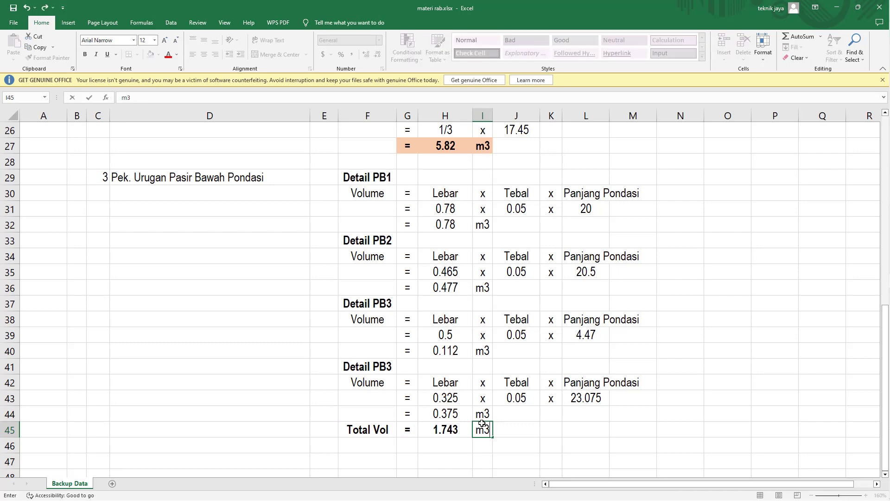
pyautogui.press('Return')
# - Fill the total row cells F45:I45 with the same light orange as the backfill volume result in row 27
pyautogui.scroll(2, 408, 392)
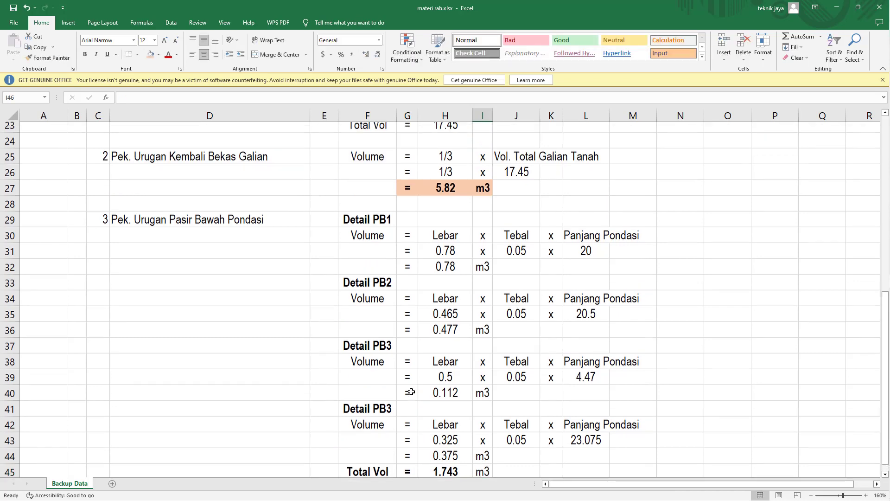
pyautogui.scroll(-1, 396, 364)
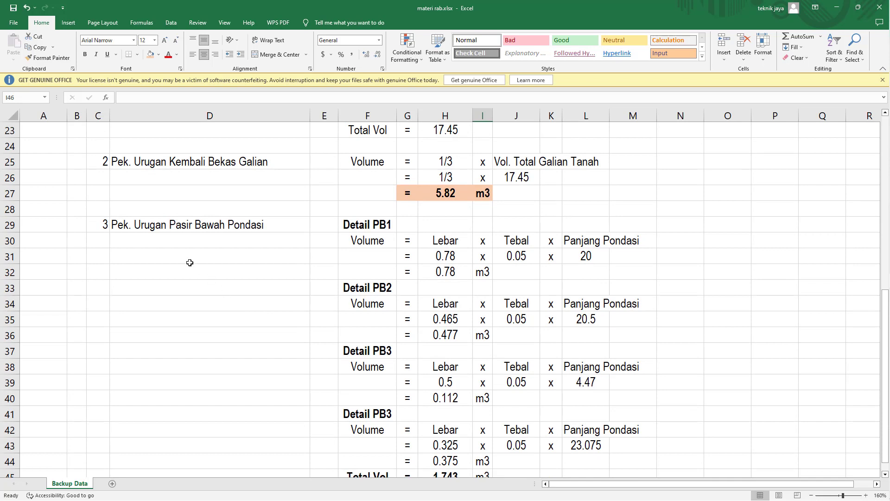
pyautogui.click(119, 165)
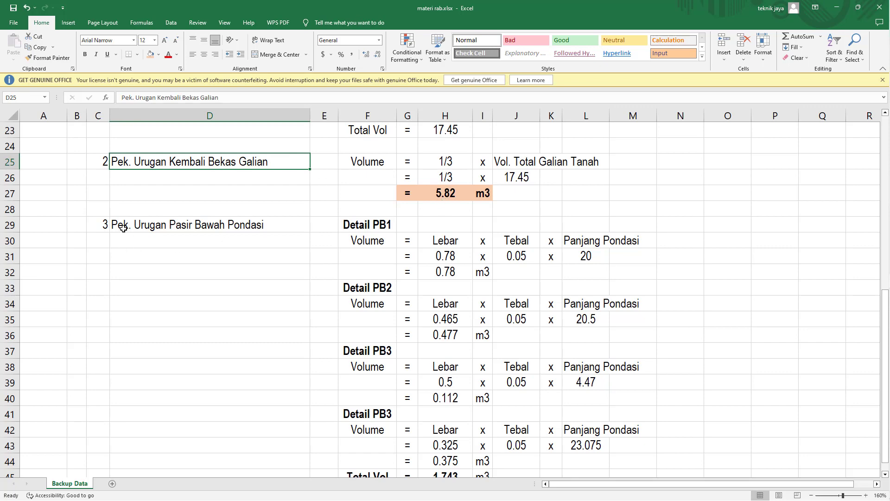
pyautogui.scroll(-3, 366, 268)
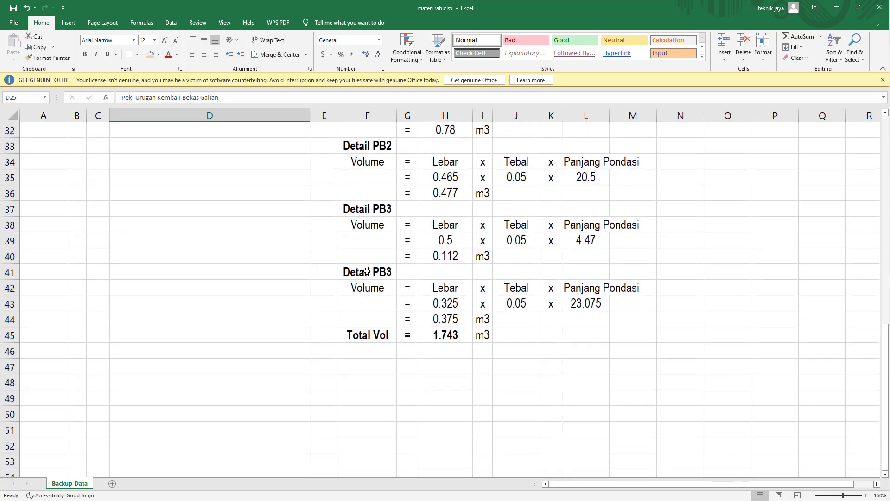
pyautogui.scroll(3, 366, 271)
pyautogui.scroll(-2, 350, 271)
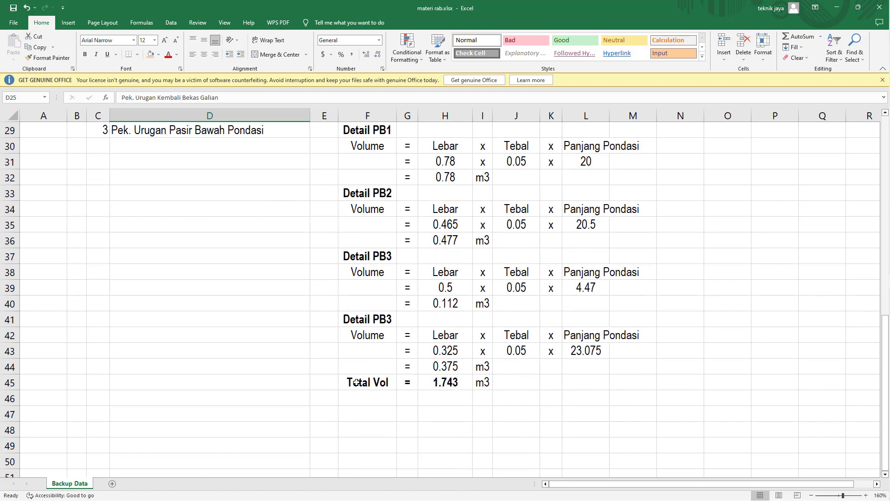
pyautogui.moveTo(357, 382); pyautogui.dragTo(482, 382)
pyautogui.click(151, 56)
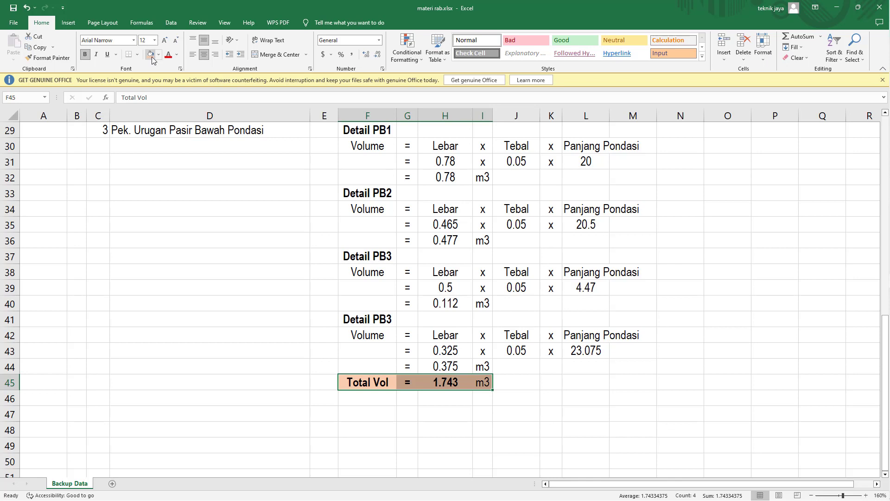
# - Review the sand fill calculations for all foundation details together with the total volume row
pyautogui.scroll(1, 361, 245)
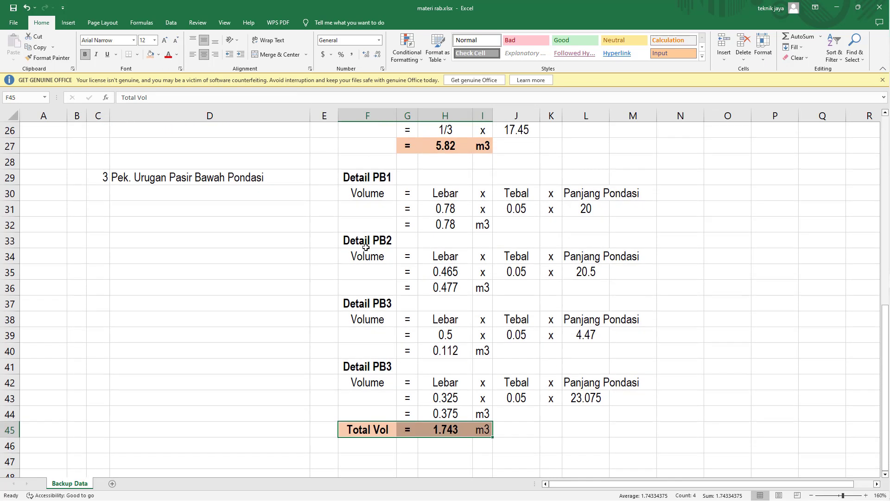
pyautogui.click(366, 392)
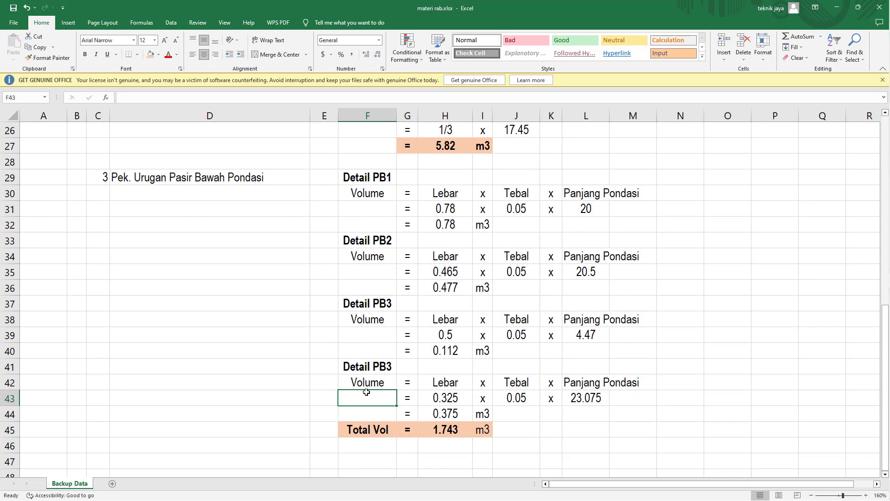
pyautogui.scroll(2, 367, 392)
pyautogui.scroll(-3, 363, 389)
pyautogui.scroll(1, 365, 391)
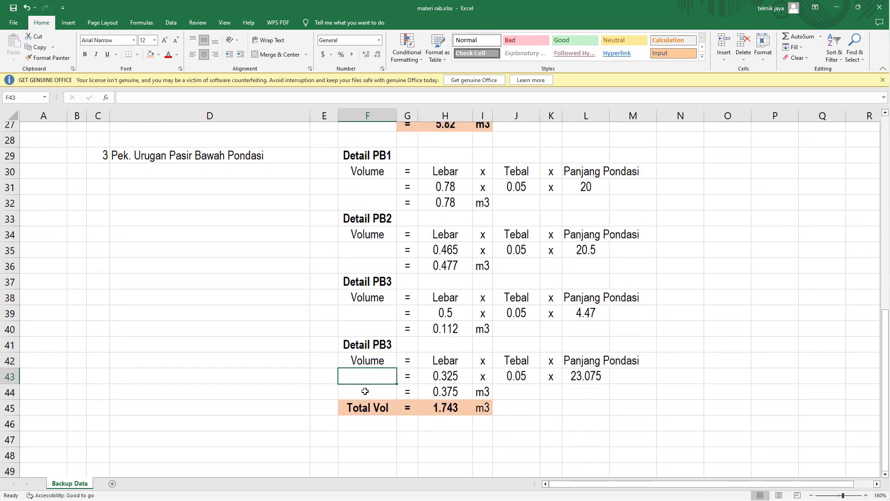
pyautogui.scroll(2, 365, 391)
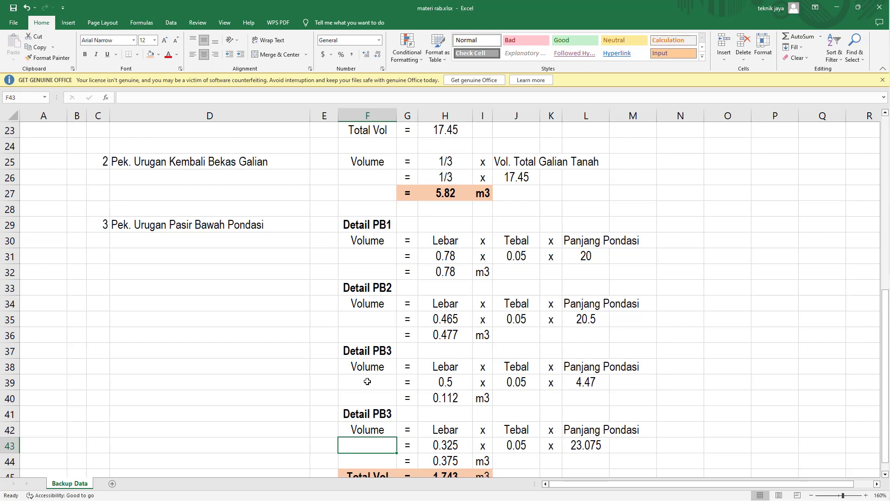
pyautogui.scroll(1, 367, 381)
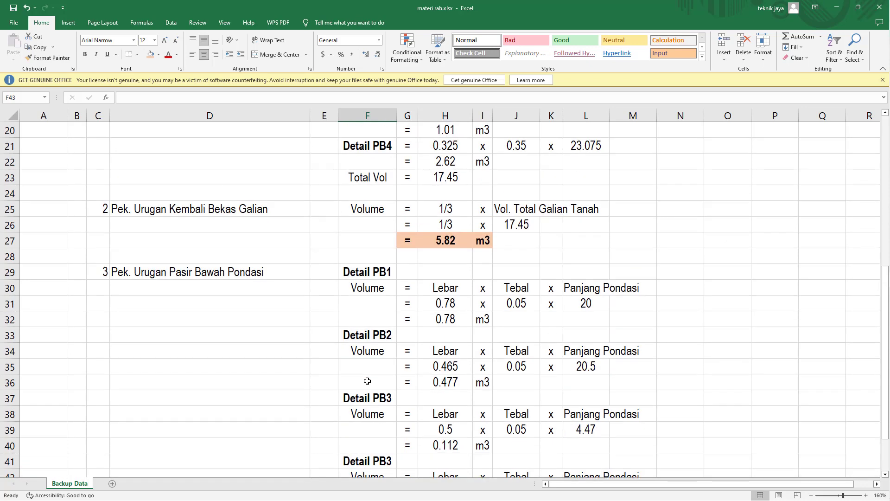
pyautogui.scroll(-2, 367, 381)
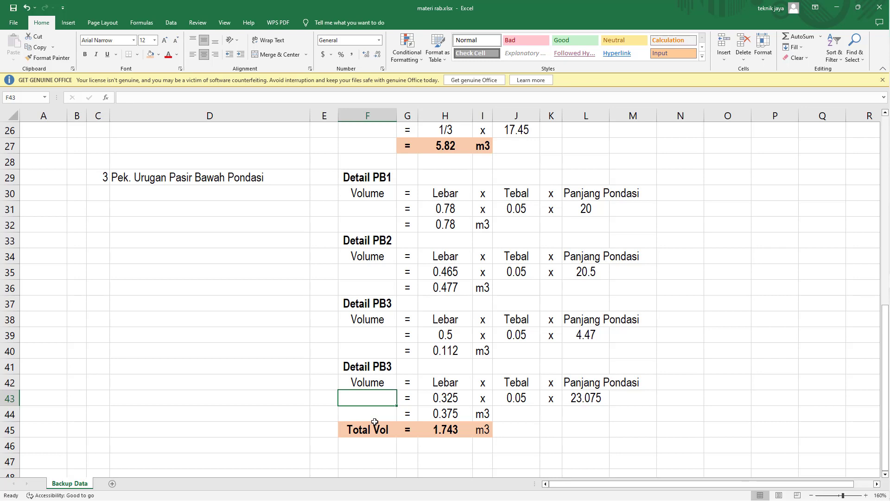
pyautogui.click(364, 431)
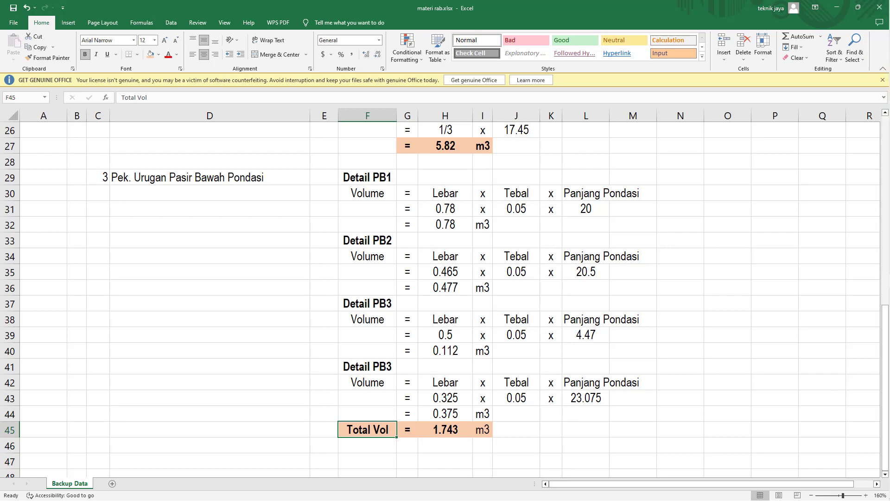
pyautogui.moveTo(880, 269)
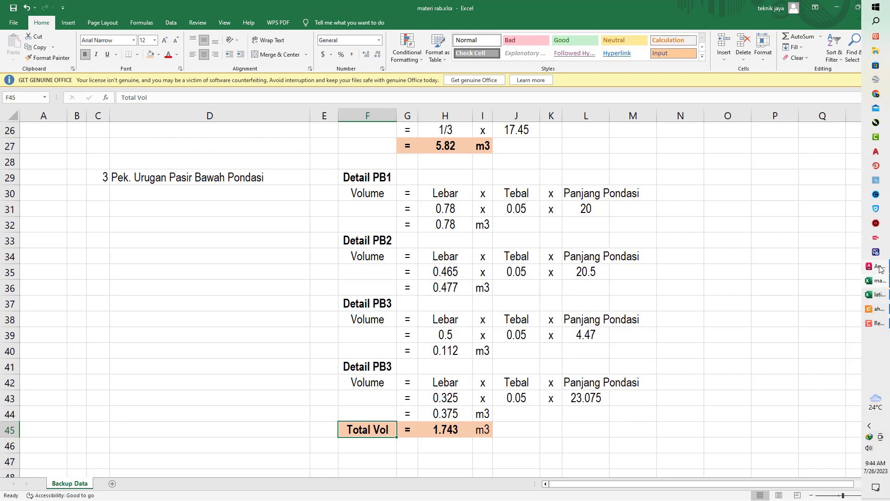